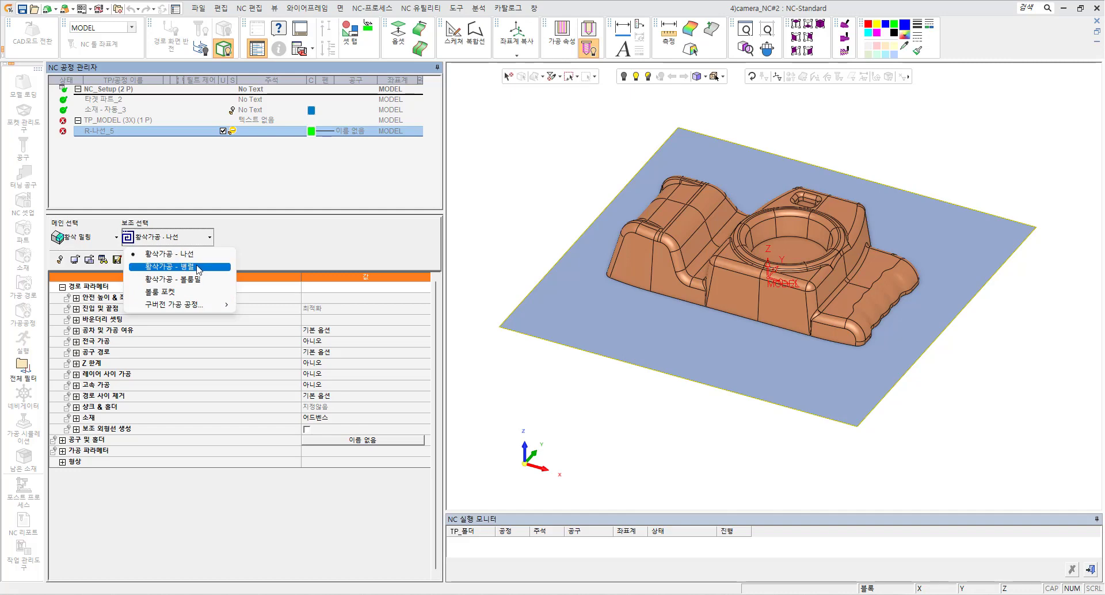
# - Keep 황삭가공 - 나선 as the roughing strategy, and show the previous stock around the camera model before hiding it again
pyautogui.click(296, 245)
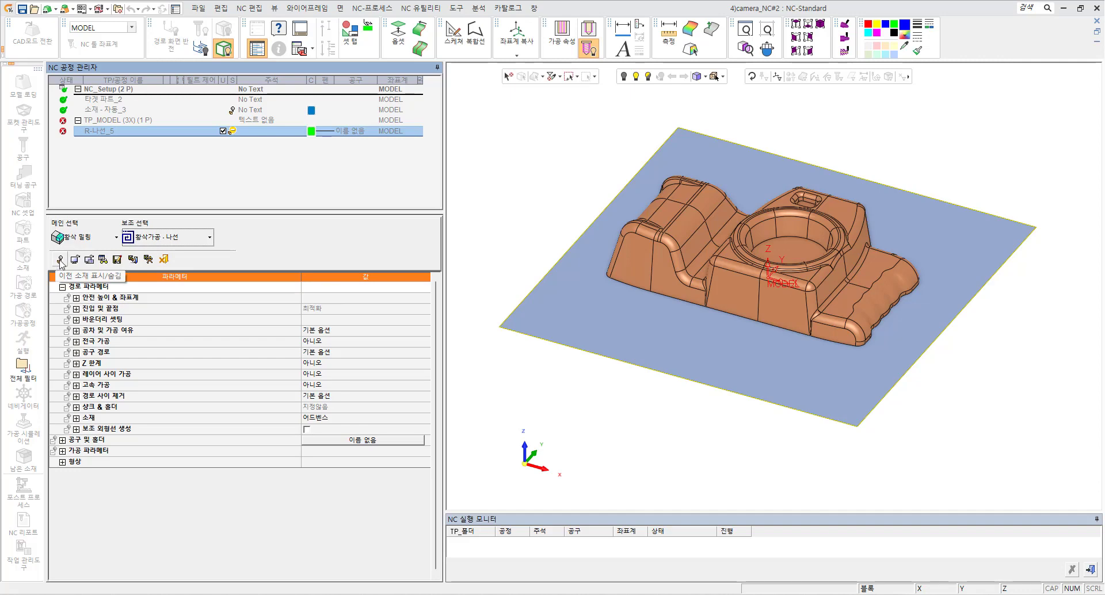
pyautogui.click(59, 262)
pyautogui.click(59, 262)
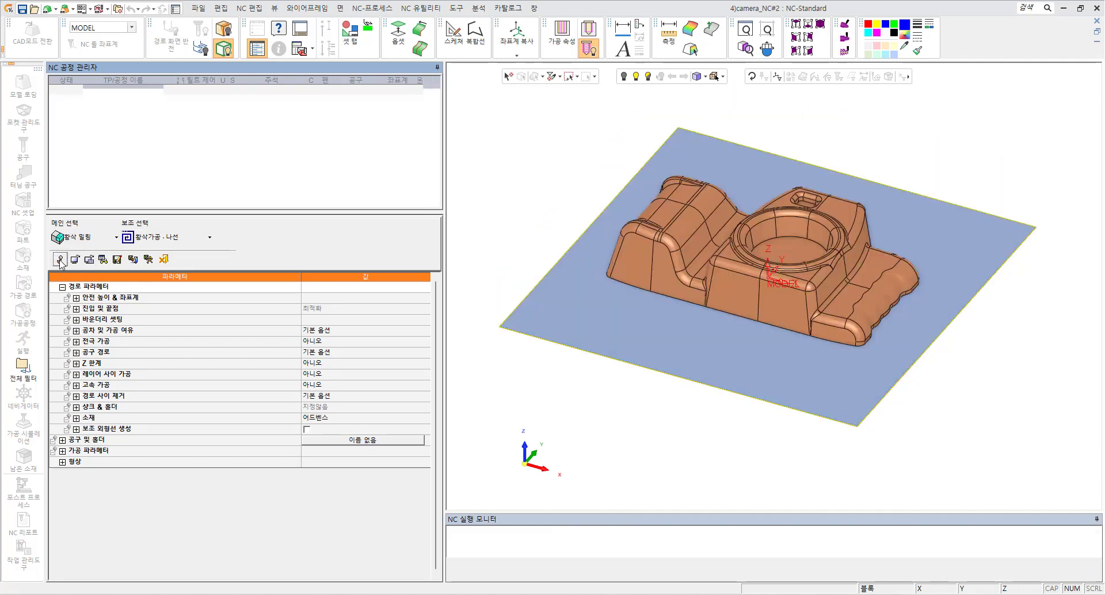
pyautogui.click(59, 262)
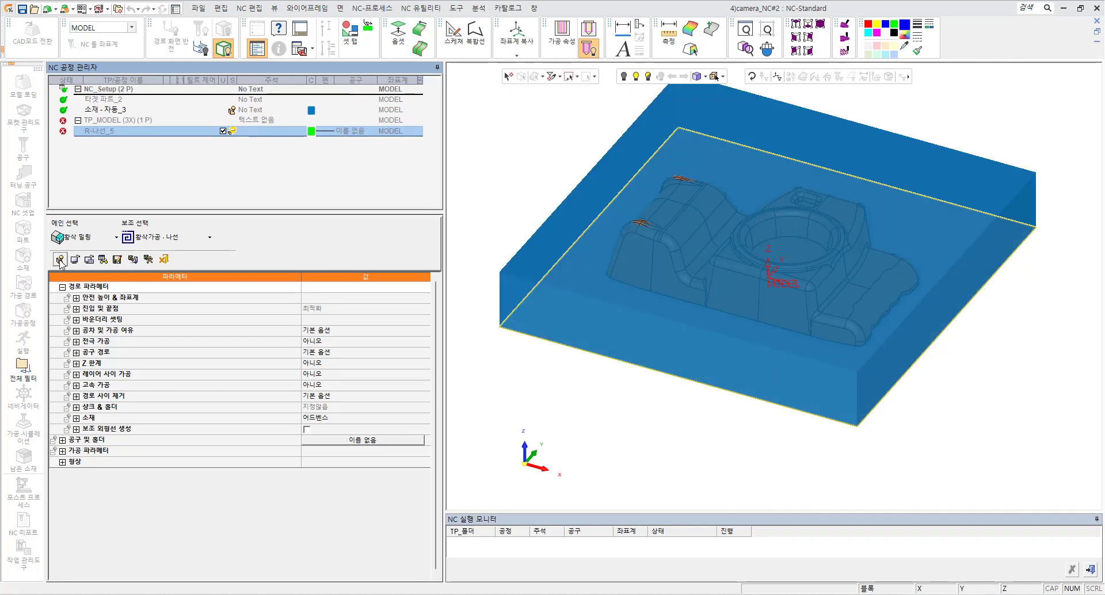
pyautogui.click(60, 262)
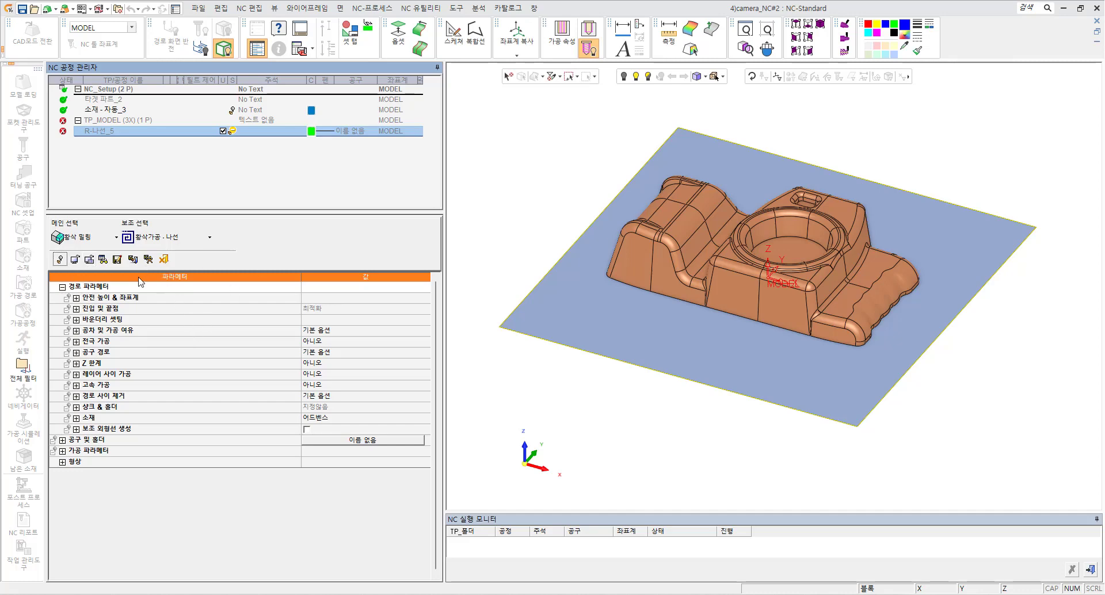
# - Expand parameter groups such as 진입 및 끝점 and 공차 및 가공 여유, and decline resetting the parameters to their defaults
pyautogui.click(75, 261)
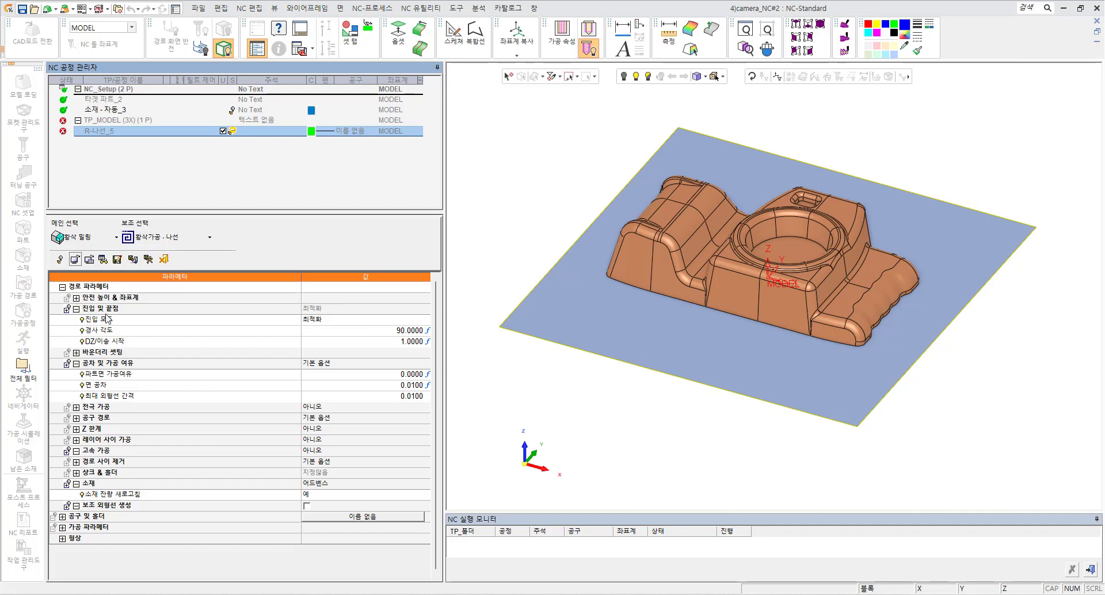
pyautogui.click(89, 260)
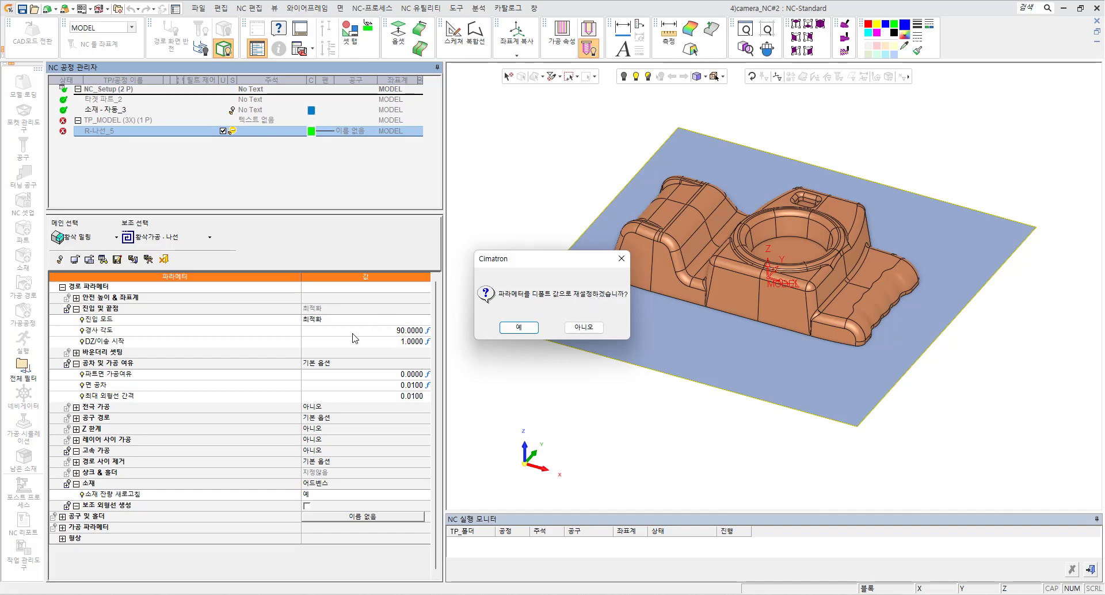
pyautogui.click(584, 333)
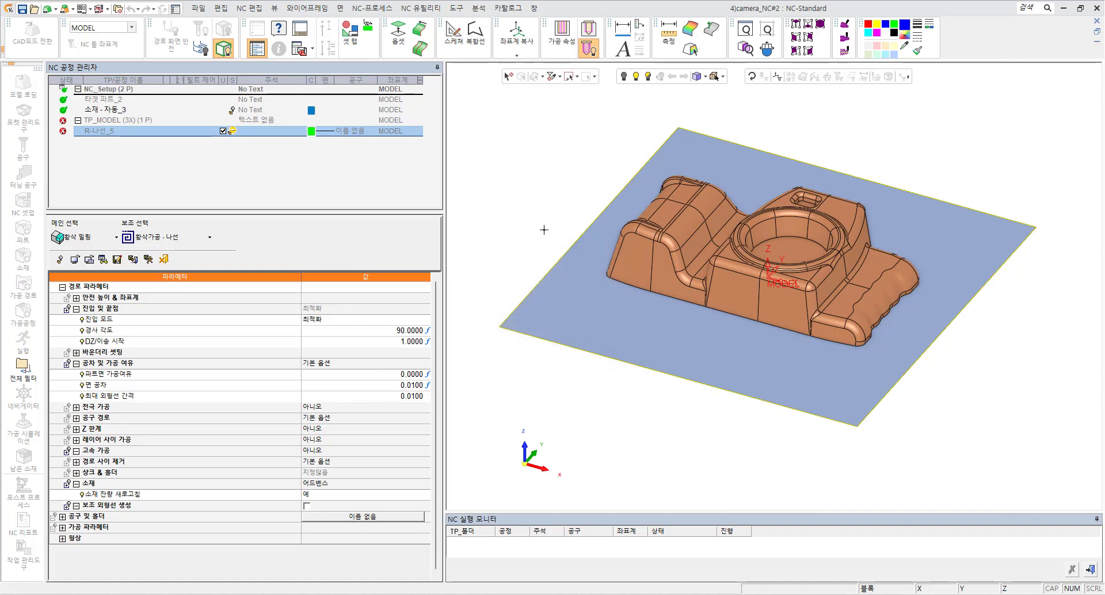
# - Open the preview for the spiral roughing procedure and display the 구속 region above the camera model
pyautogui.click(103, 260)
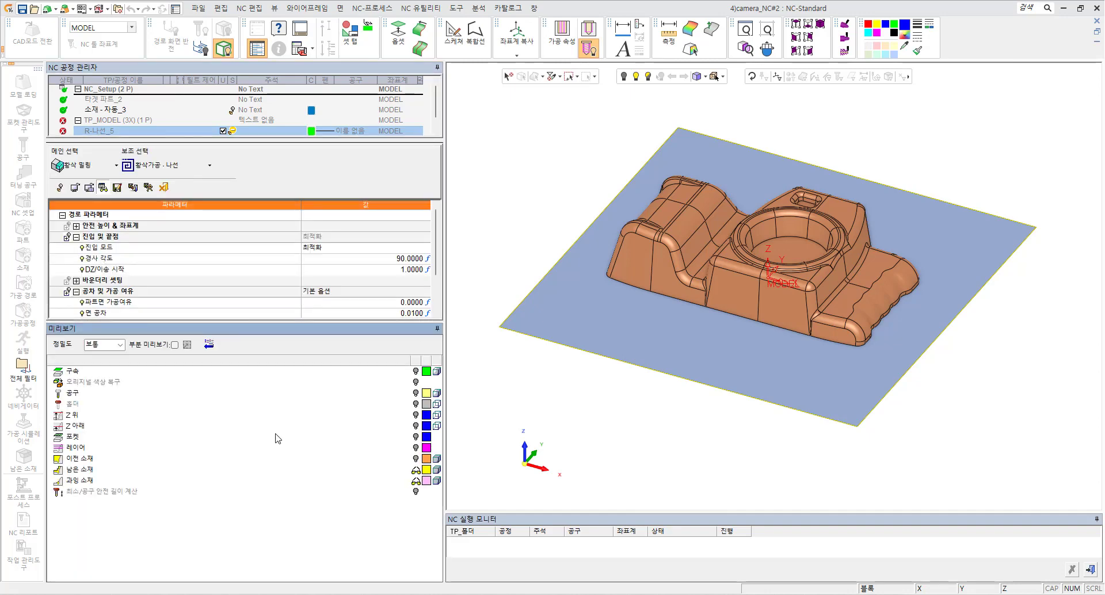
pyautogui.click(416, 371)
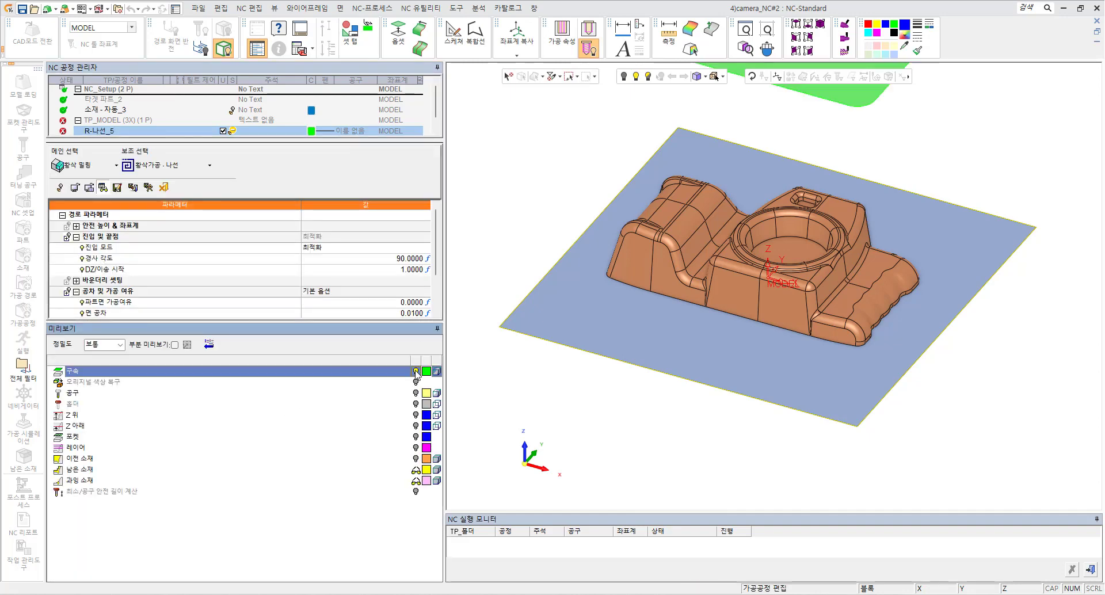
pyautogui.scroll(-3, 779, 232)
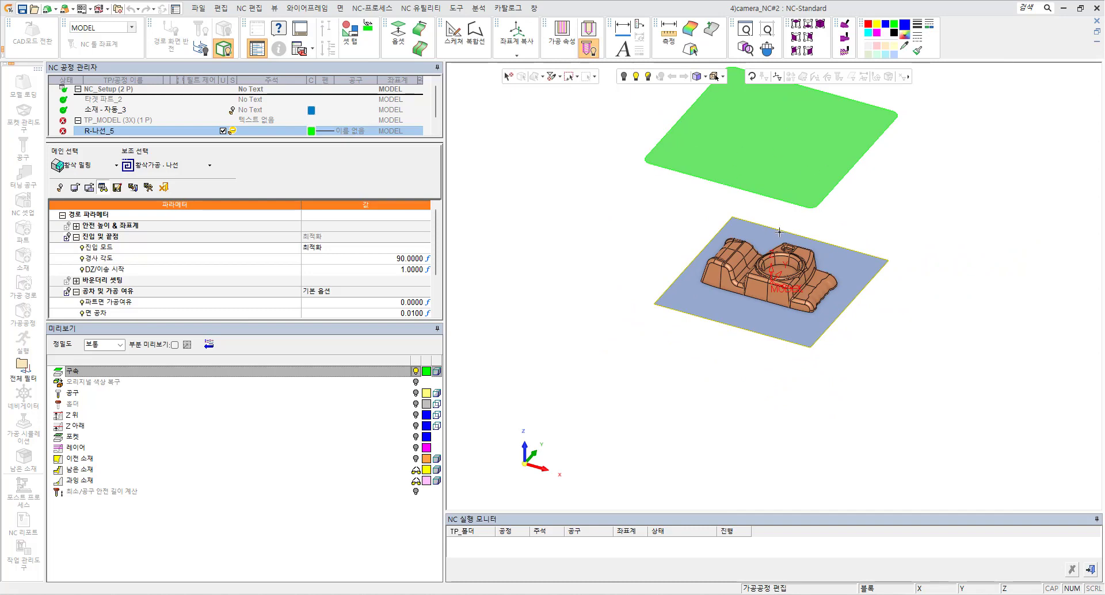
pyautogui.keyDown('ctrl'); pyautogui.moveTo(779, 232); pyautogui.dragTo(752, 281, button='middle'); pyautogui.keyUp('ctrl')
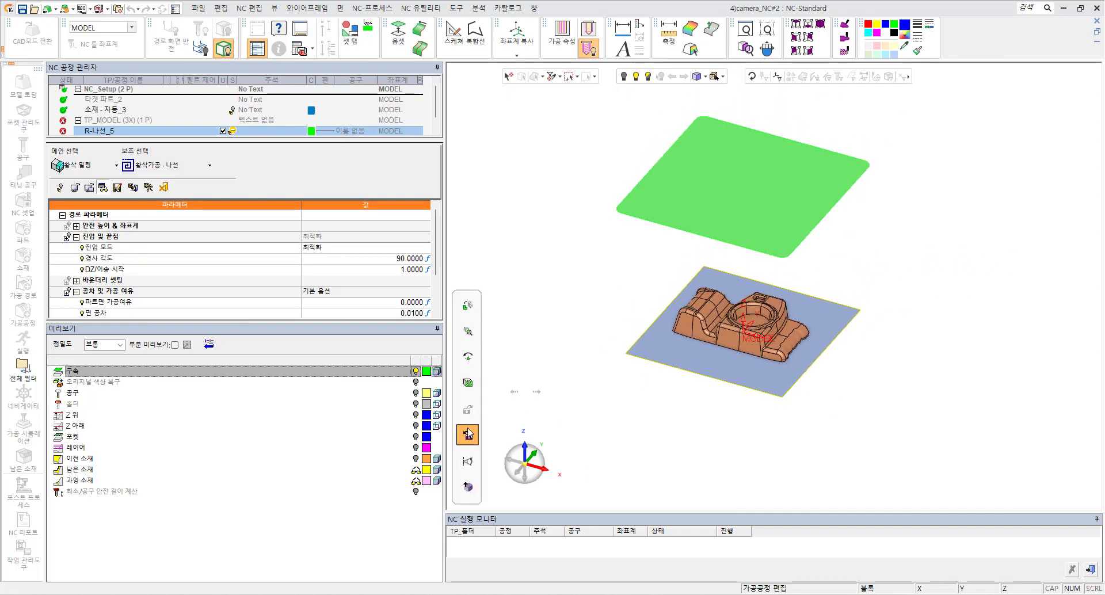
# - Check the Z 위 and Z 아래 previews, and show the 포켓 paths and 레이어 outlines one after the other, hiding each again
pyautogui.click(416, 383)
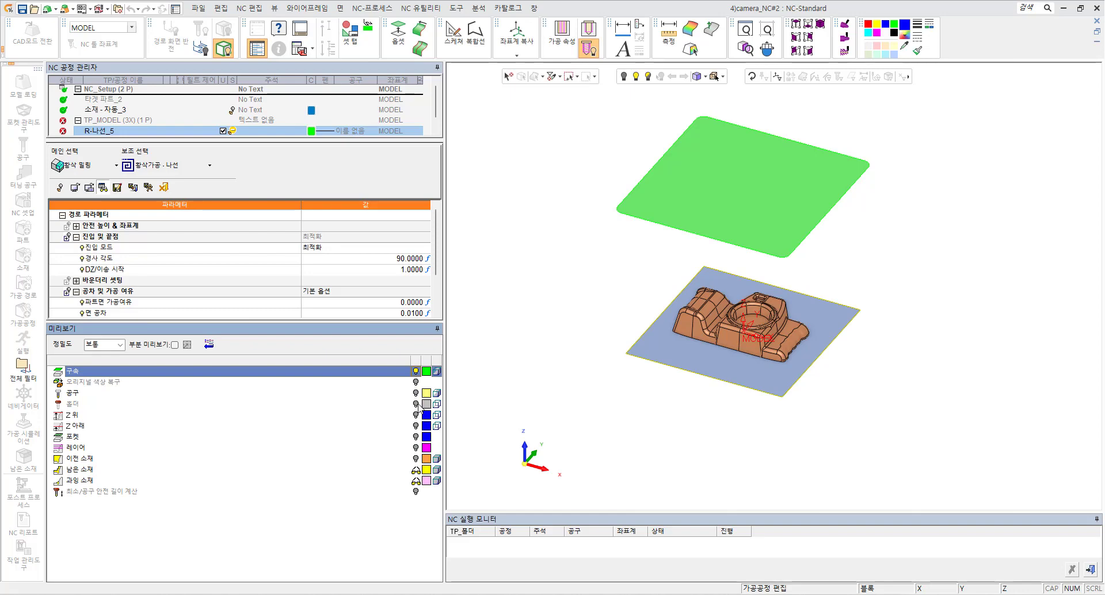
pyautogui.click(416, 415)
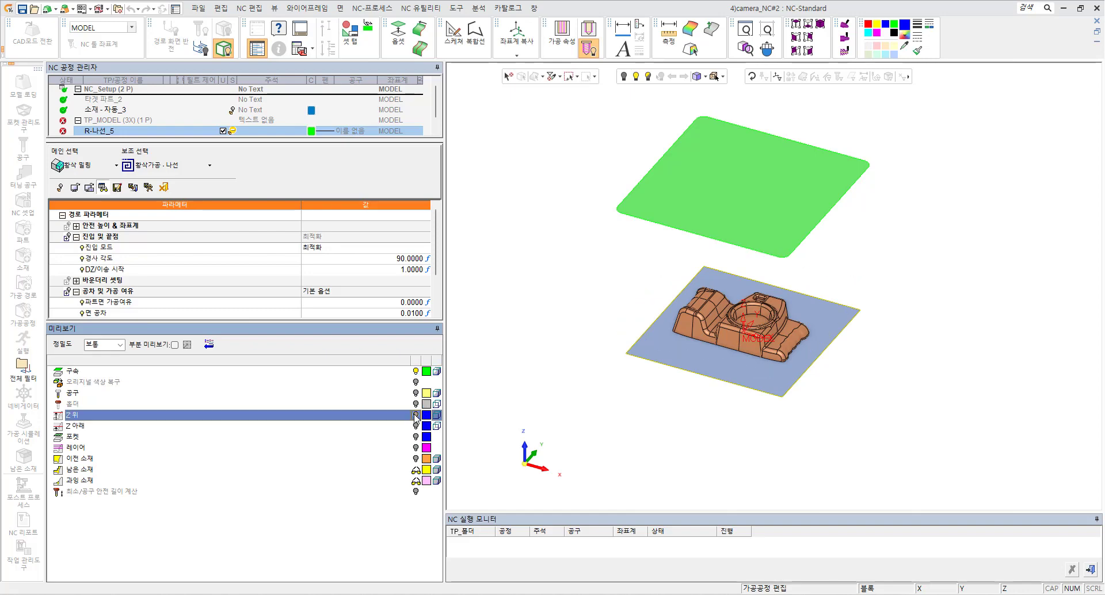
pyautogui.click(416, 426)
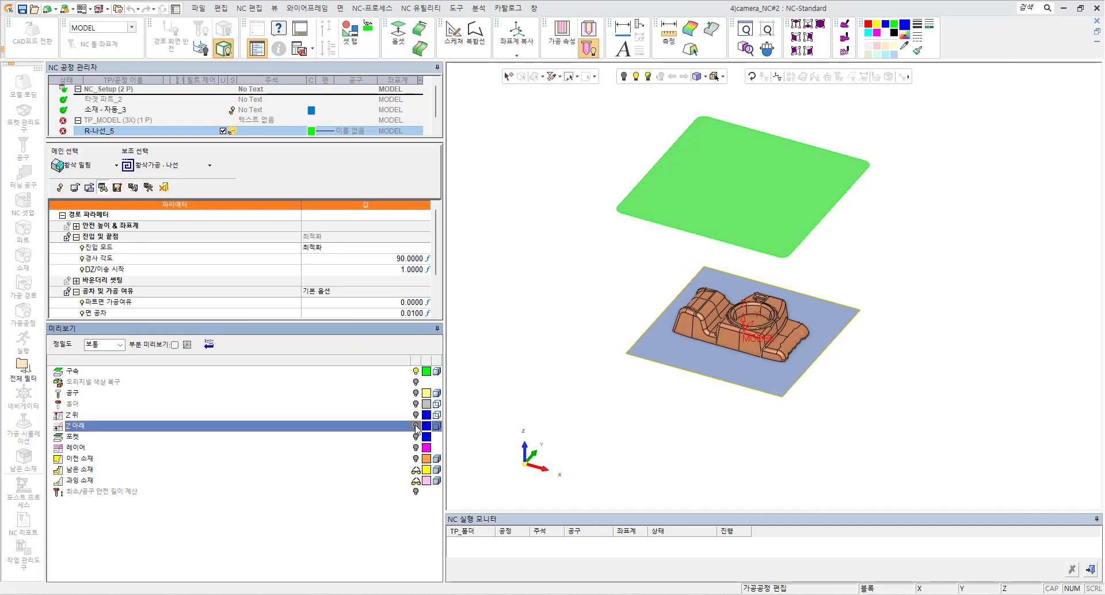
pyautogui.click(416, 437)
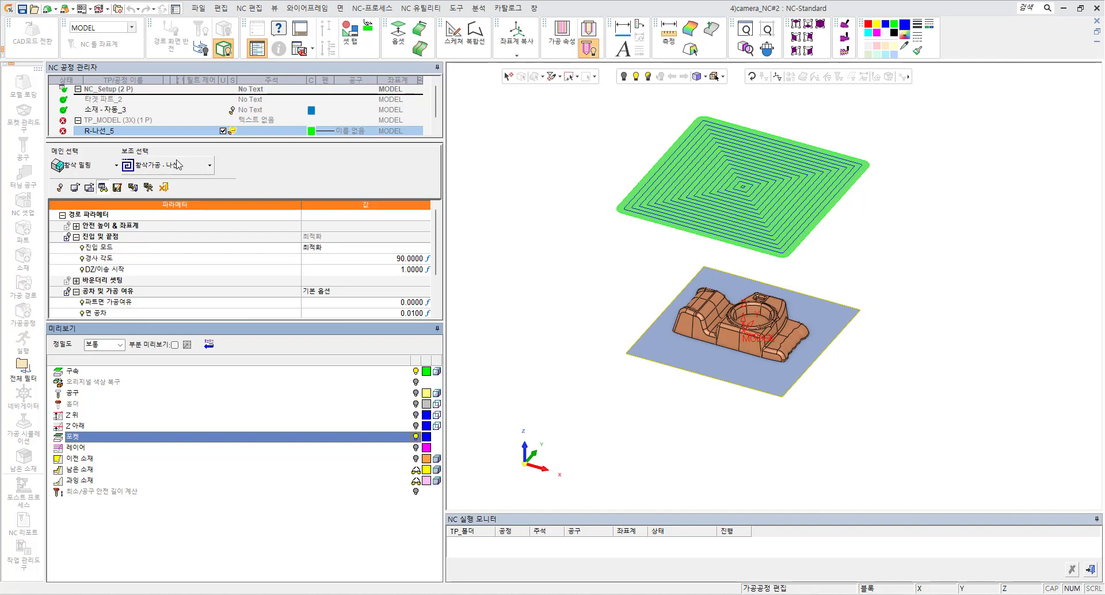
pyautogui.click(417, 437)
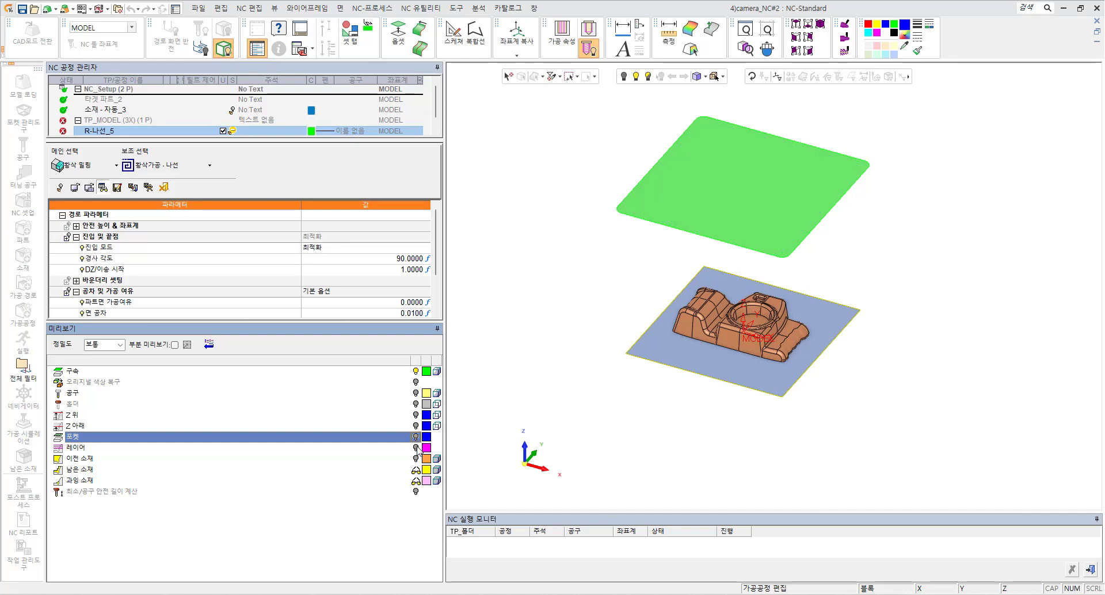
pyautogui.click(416, 448)
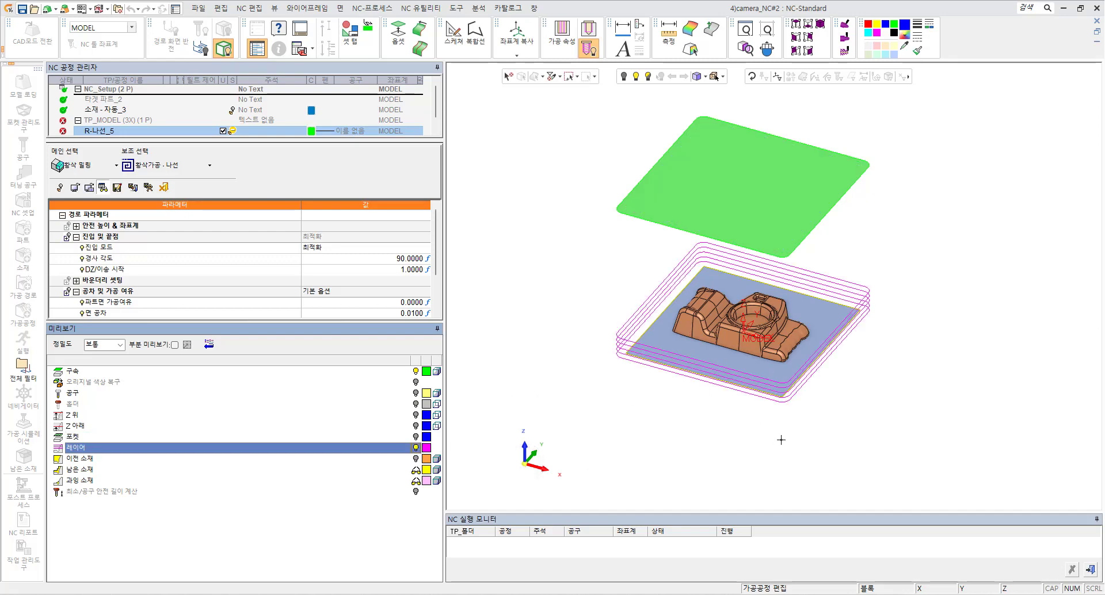
pyautogui.click(416, 448)
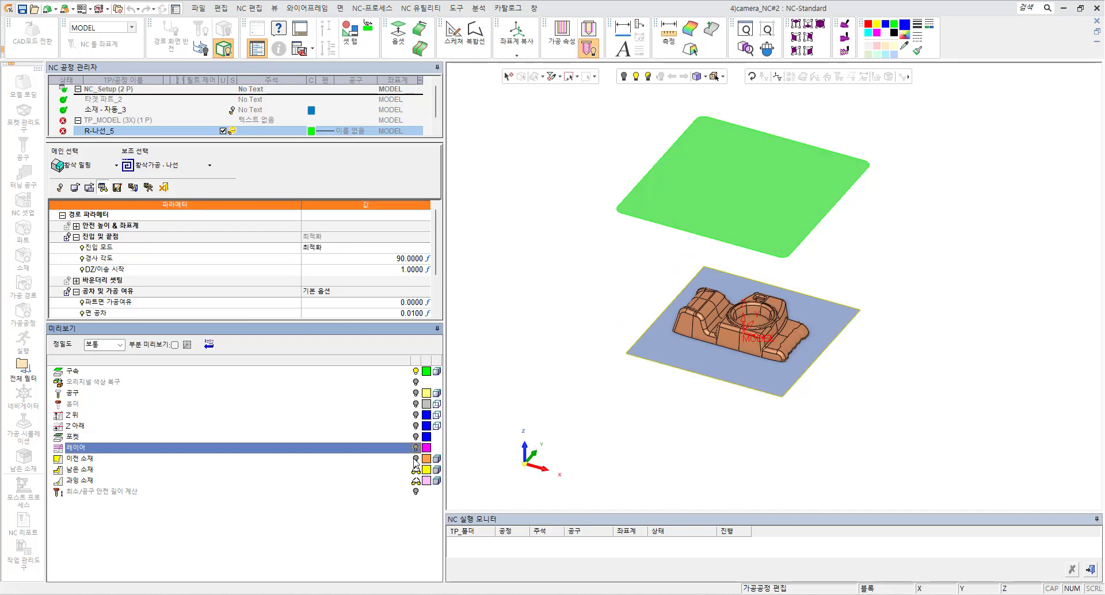
# - Preview the previous stock (이전 소재), hide it, and inspect the remaining stock (남은 소재) on the camera model
pyautogui.click(416, 459)
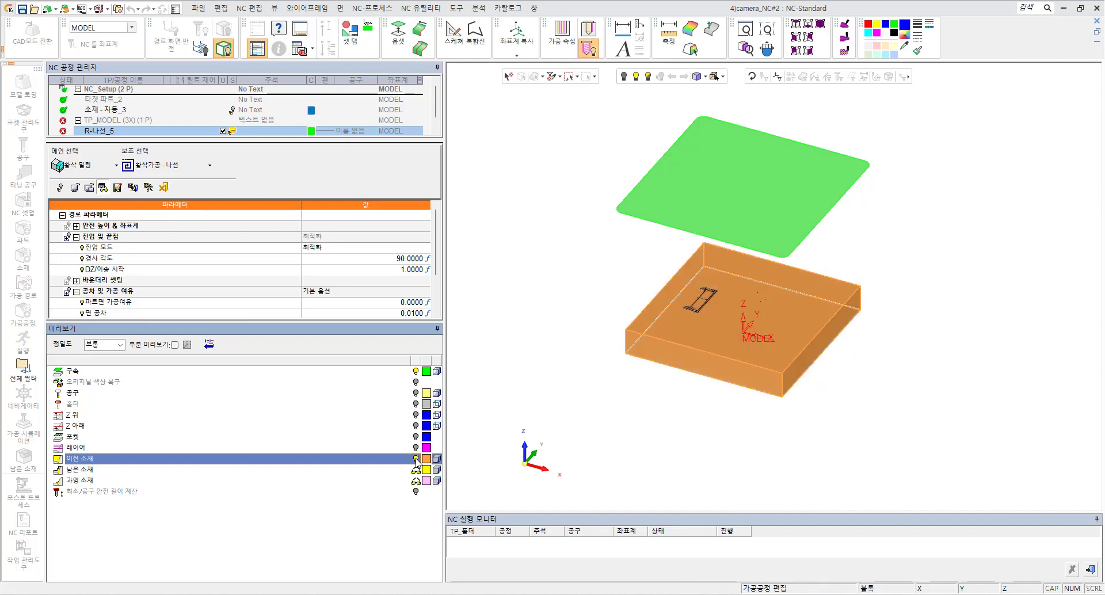
pyautogui.click(416, 459)
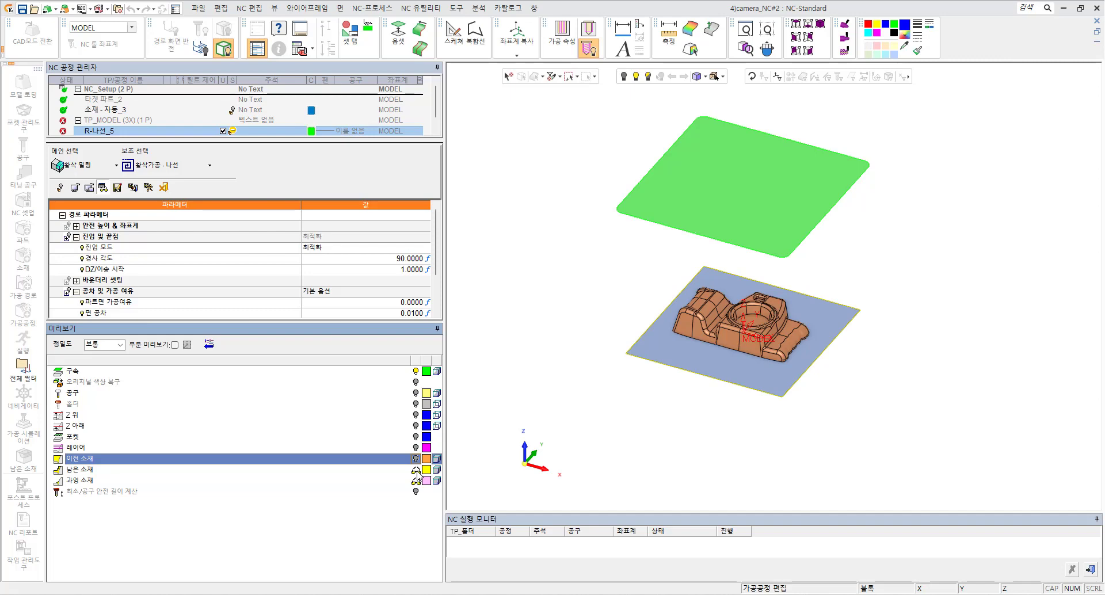
pyautogui.click(416, 469)
pyautogui.scroll(4, 714, 363)
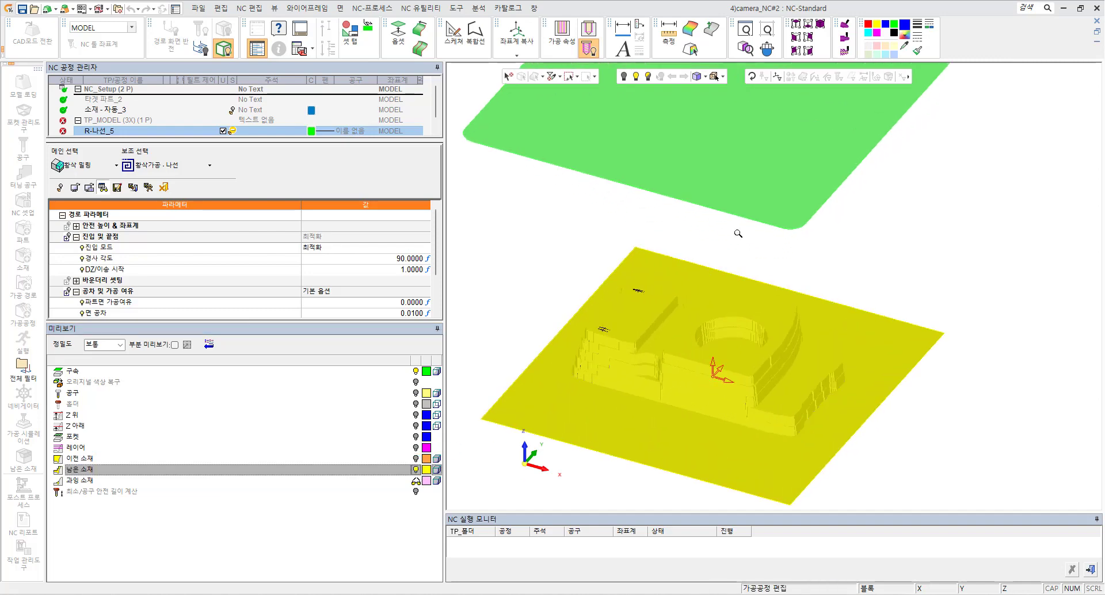
pyautogui.moveTo(717, 337); pyautogui.dragTo(716, 365, button='middle')
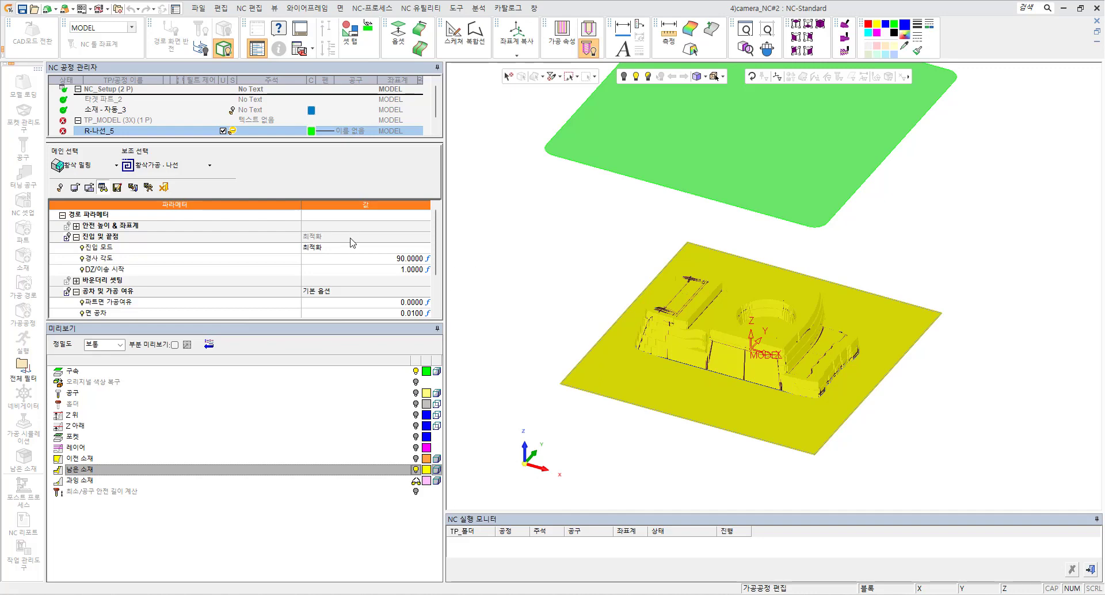
pyautogui.scroll(-3, 357, 262)
pyautogui.scroll(-3, 357, 266)
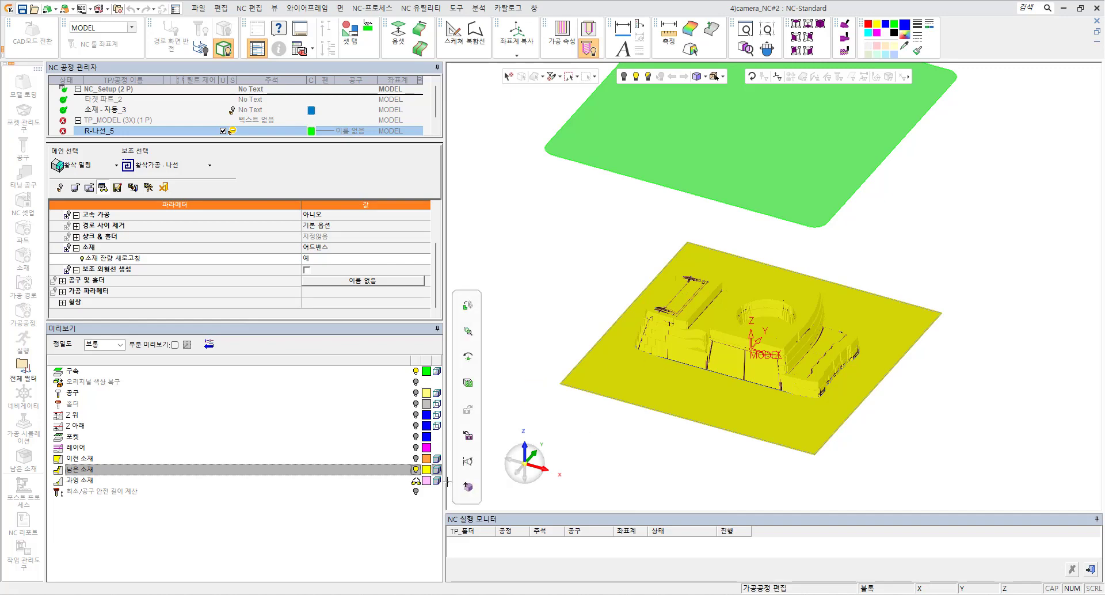
# - Replace the remaining stock preview with the excess stock (과잉 소재), hide it after inspection, and close the preview
pyautogui.click(415, 469)
pyautogui.click(416, 480)
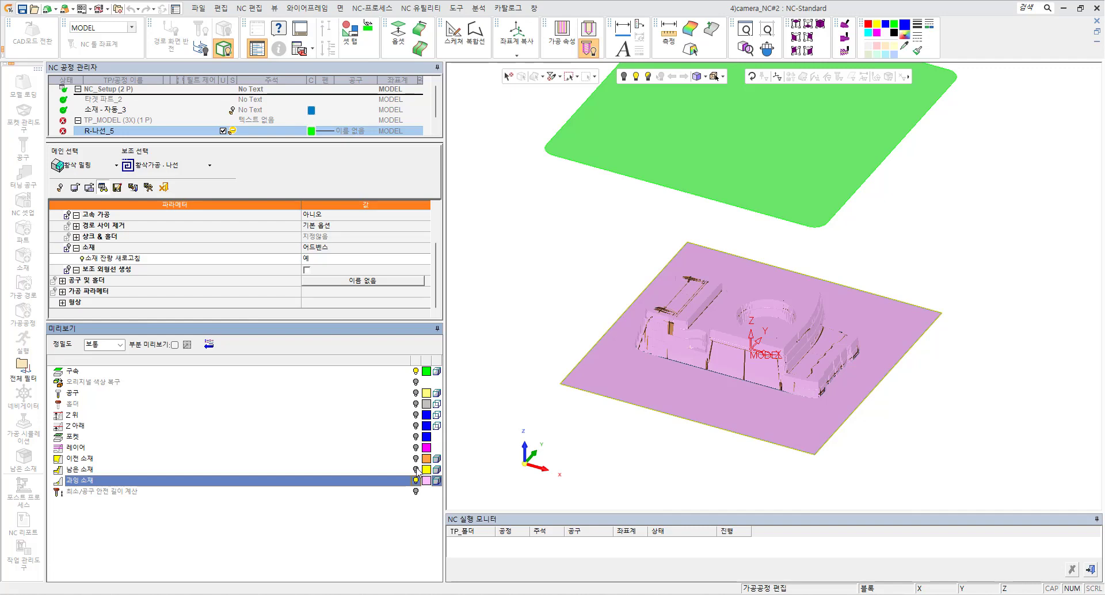
pyautogui.click(416, 481)
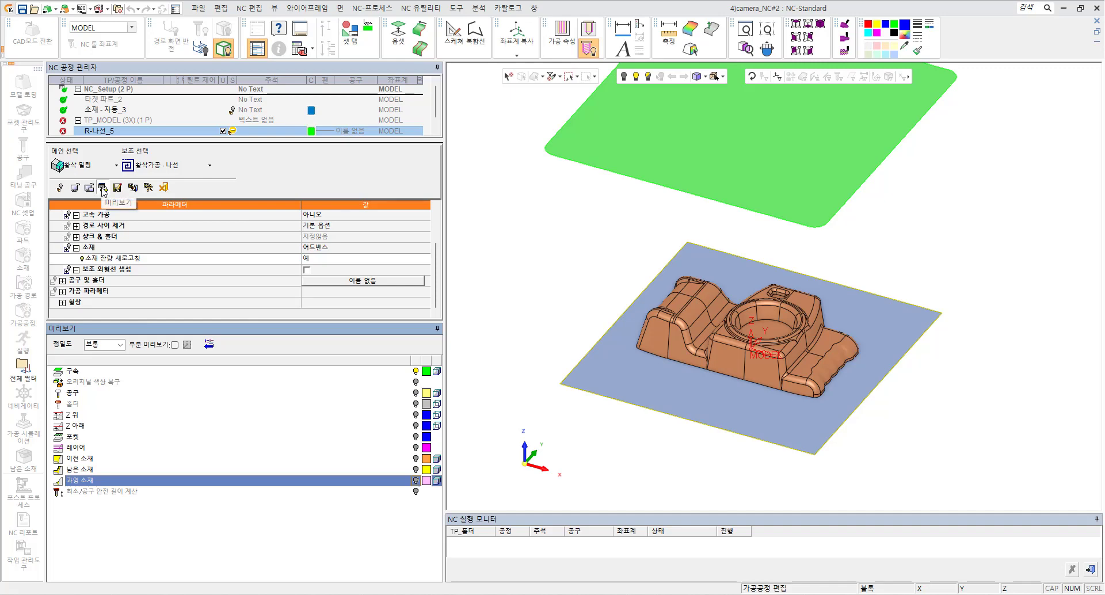
pyautogui.click(103, 188)
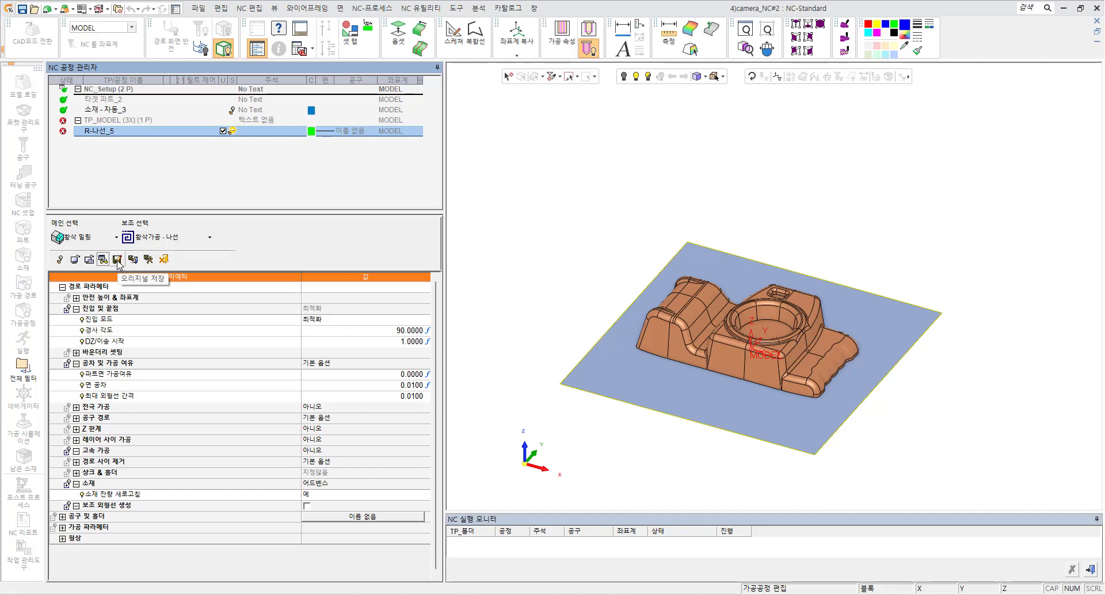
# - Save the spiral roughing procedure with a duplicate under TP_MODEL, then reopen the duplicate and close its parameters
pyautogui.click(118, 260)
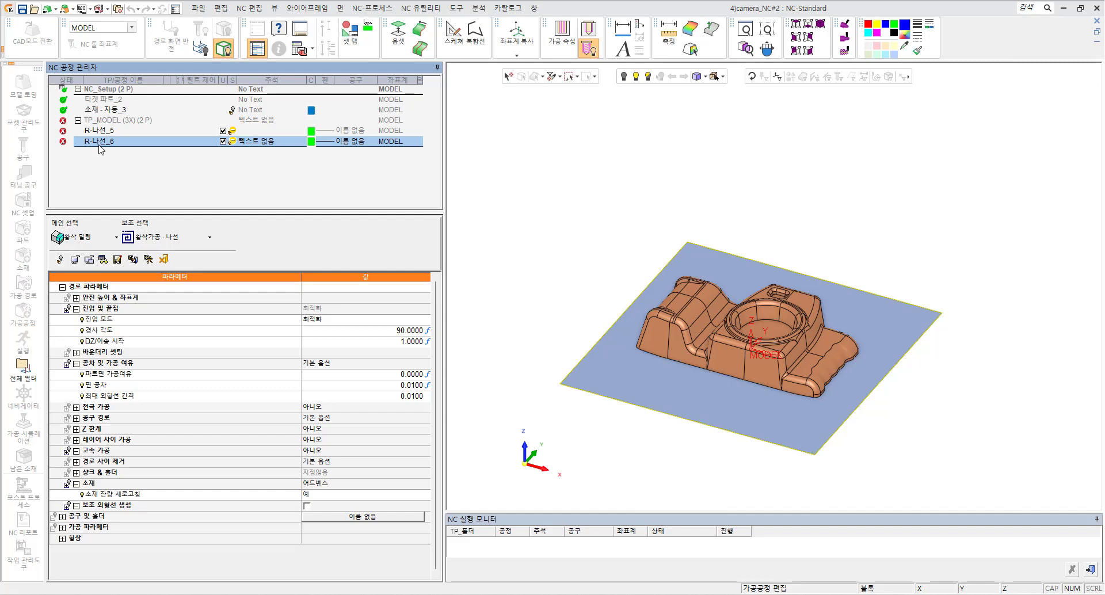
pyautogui.click(133, 259)
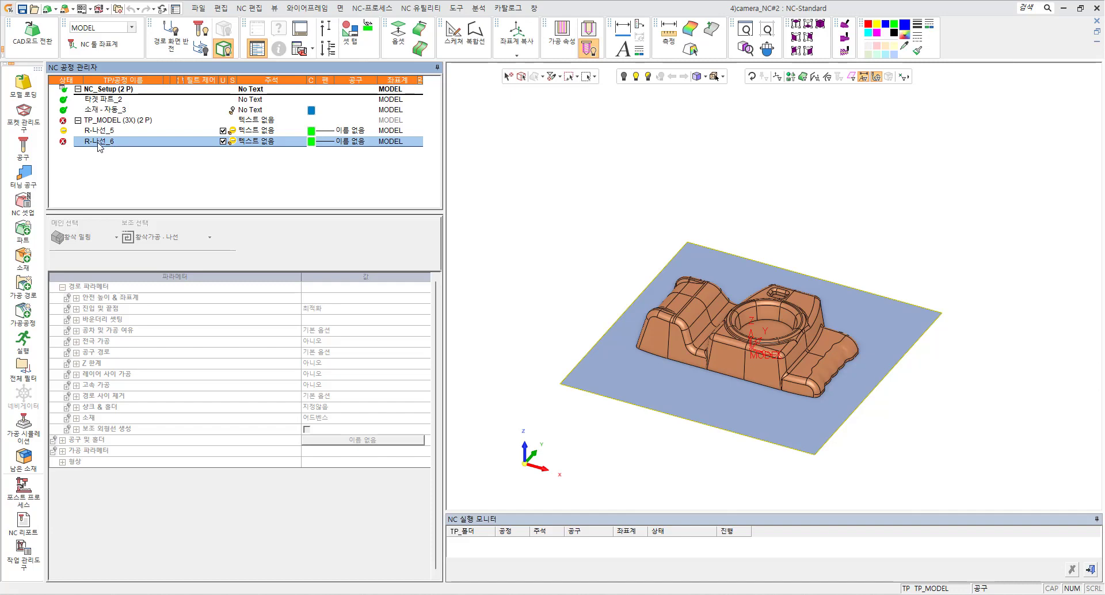
pyautogui.doubleClick(96, 142)
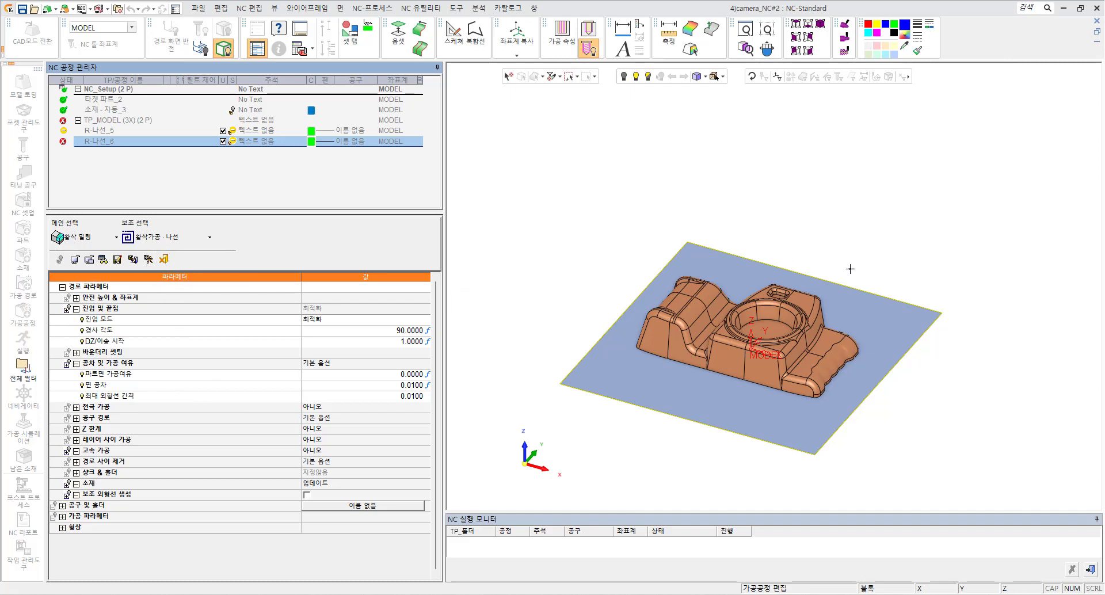
pyautogui.click(163, 259)
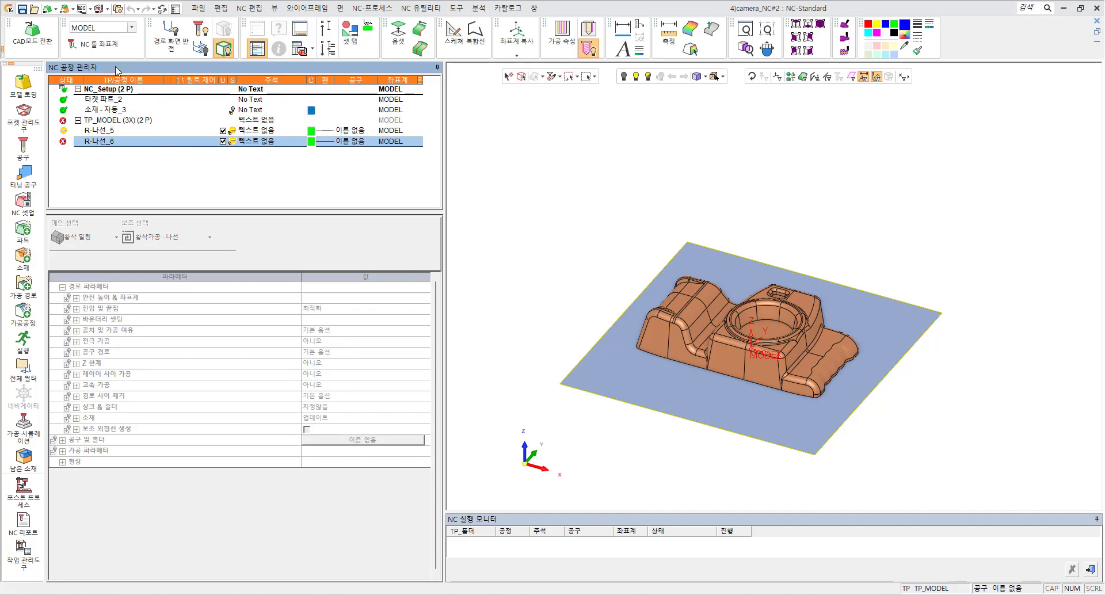
# - Delete both trial spiral roughing procedures, R-나선_6 and R-나선_5, from the TP_MODEL folder
pyautogui.rightClick(101, 142)
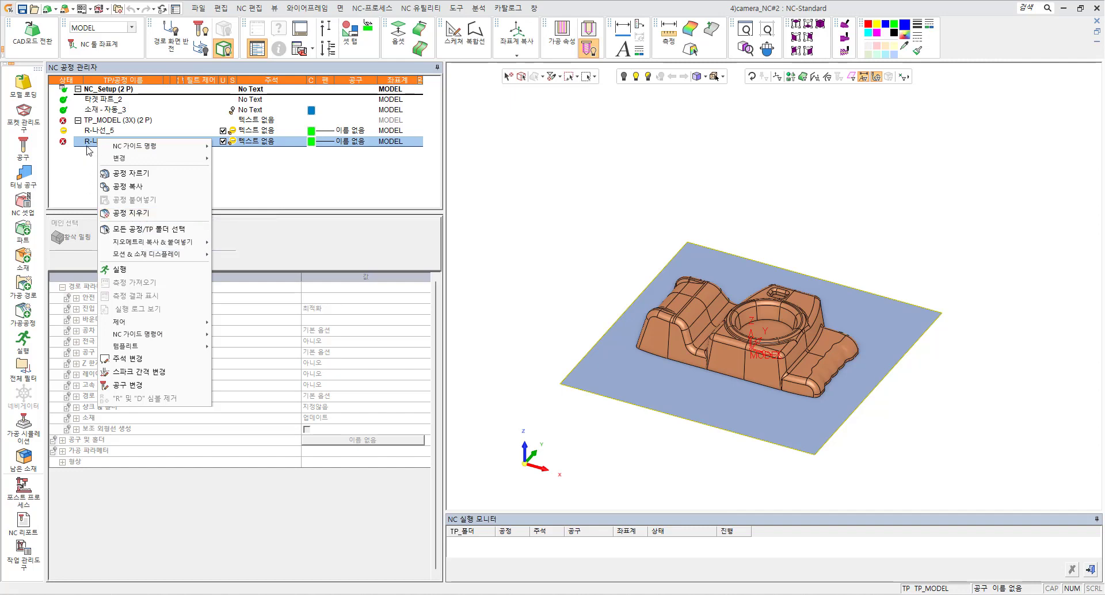
pyautogui.click(143, 214)
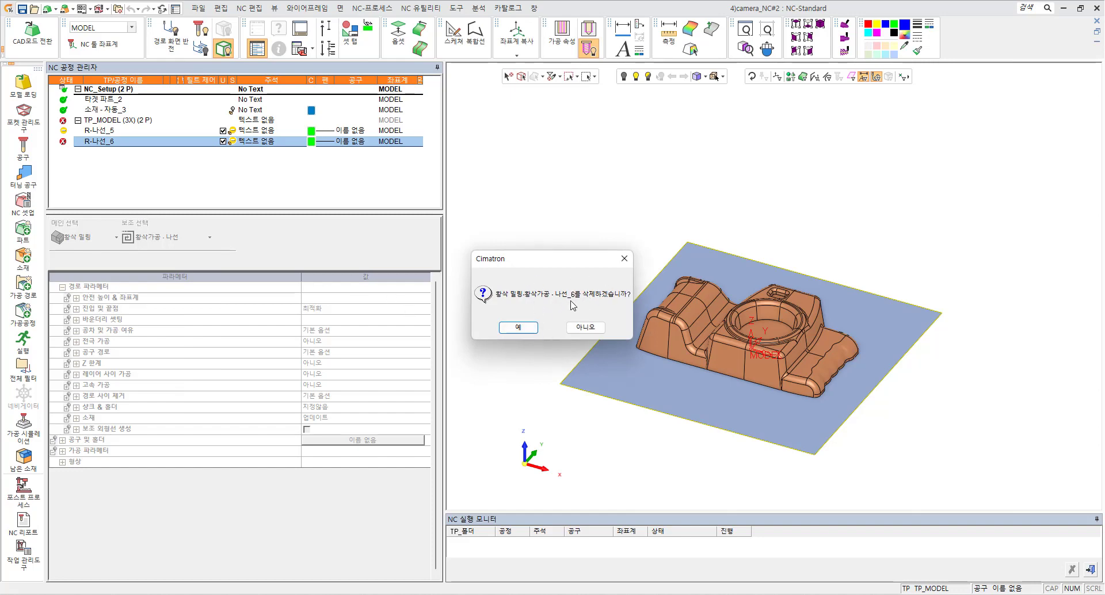
pyautogui.click(518, 329)
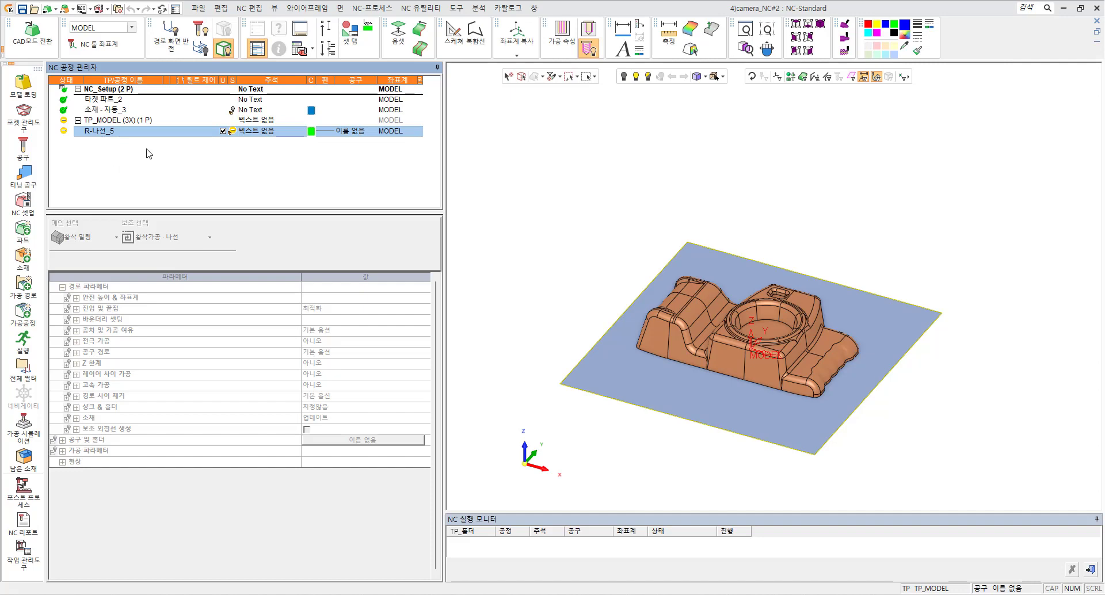
pyautogui.rightClick(106, 134)
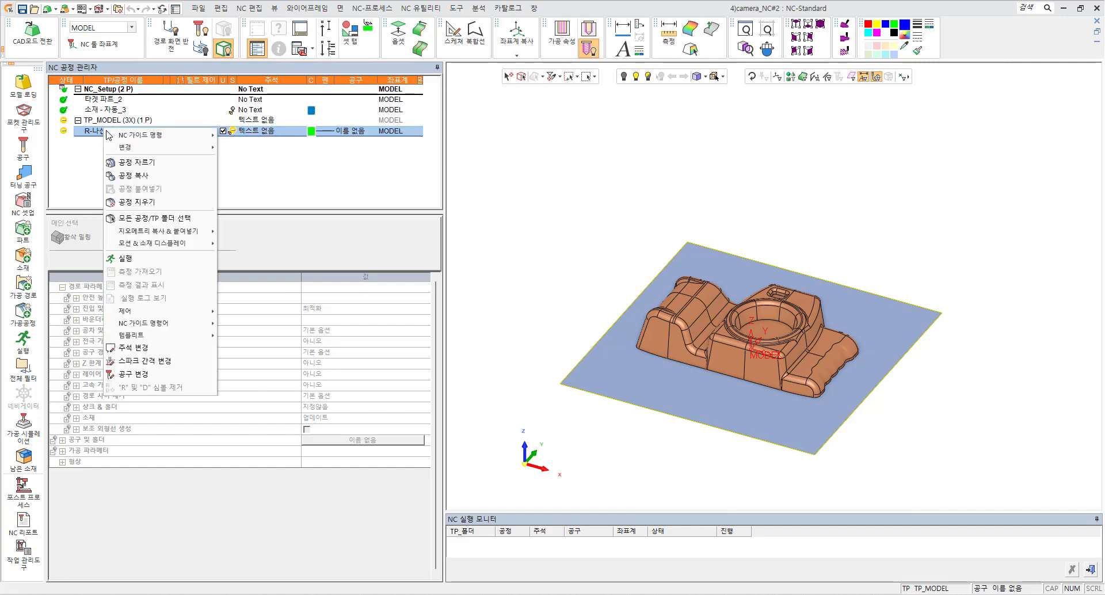
pyautogui.click(152, 202)
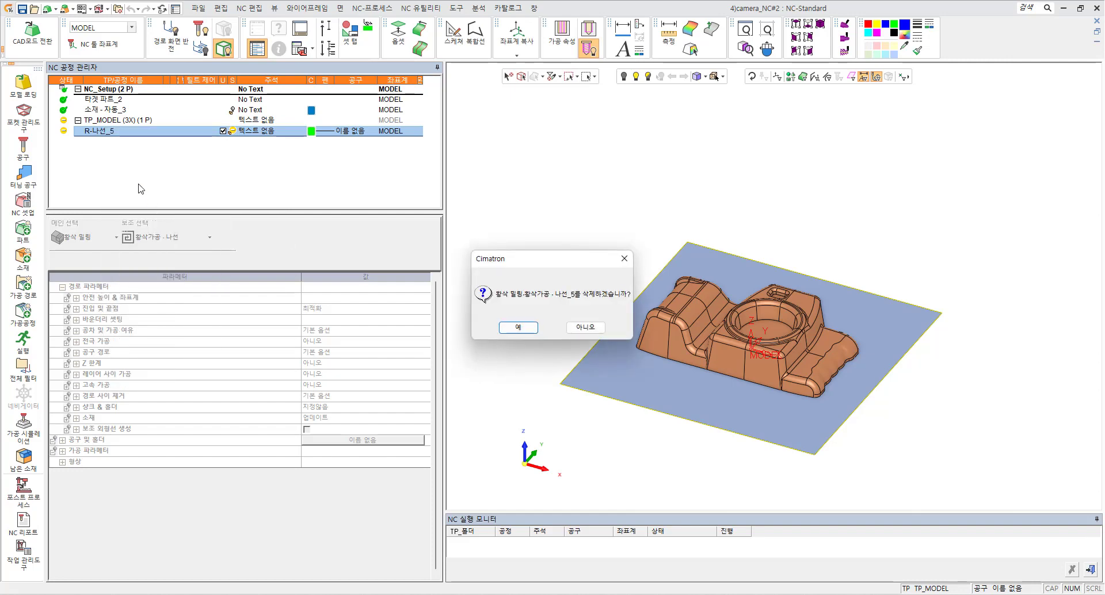
pyautogui.click(521, 327)
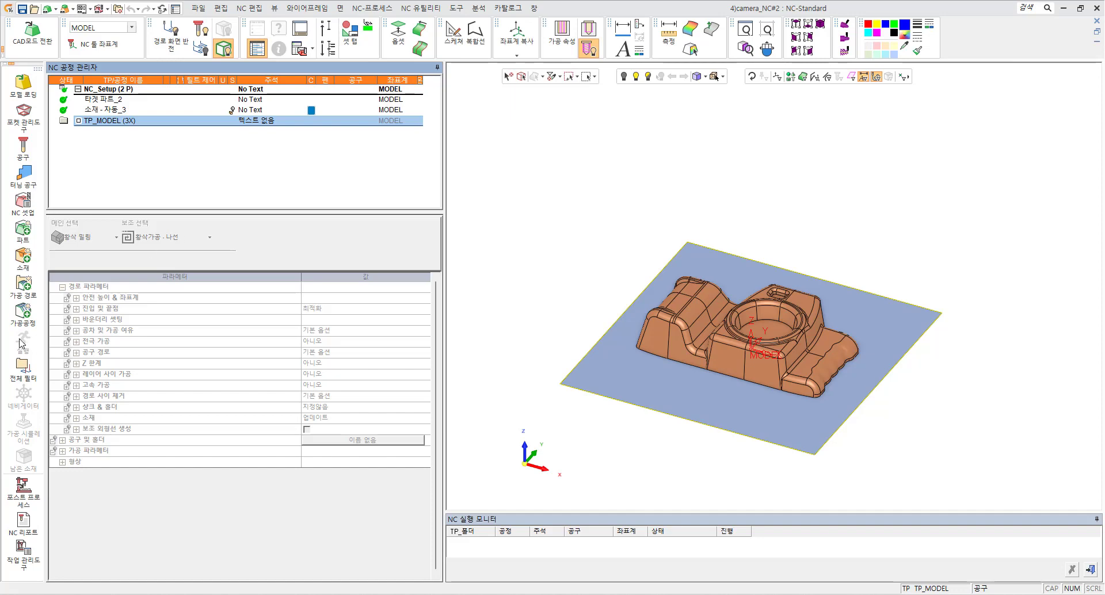
# - Create a new spiral roughing procedure (황삭가공 - 나선) under TP_MODEL and expand its 형상 geometry parameters
pyautogui.click(29, 314)
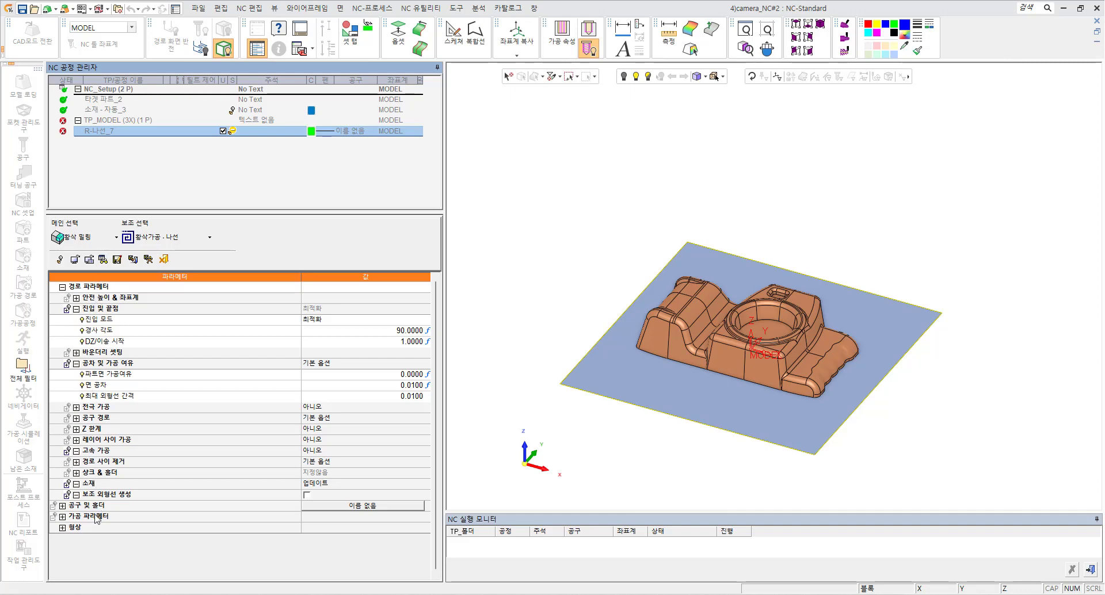
pyautogui.click(63, 528)
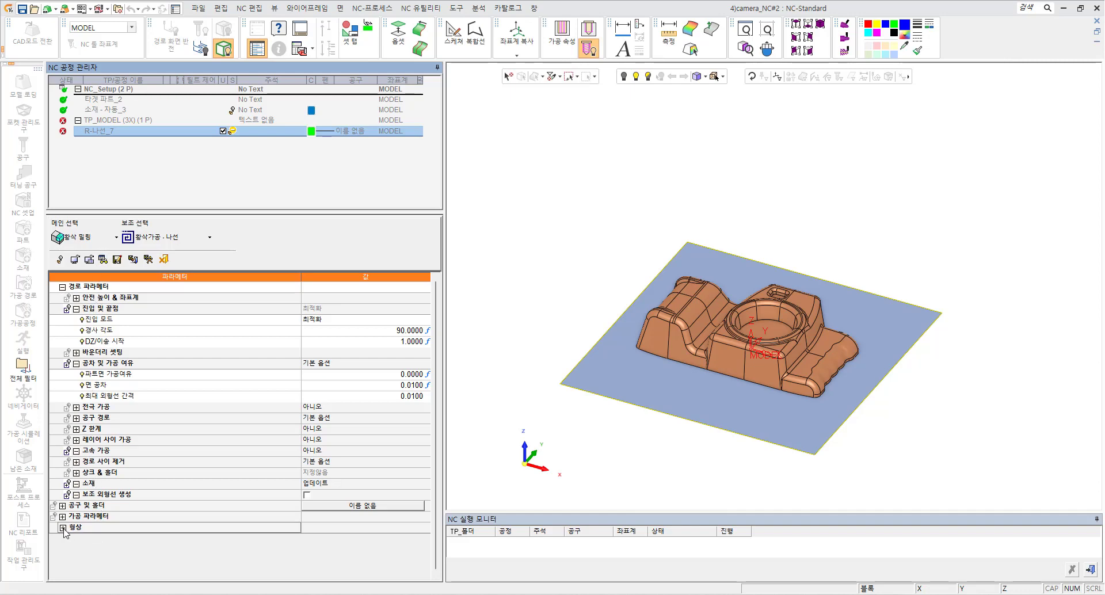
pyautogui.click(63, 528)
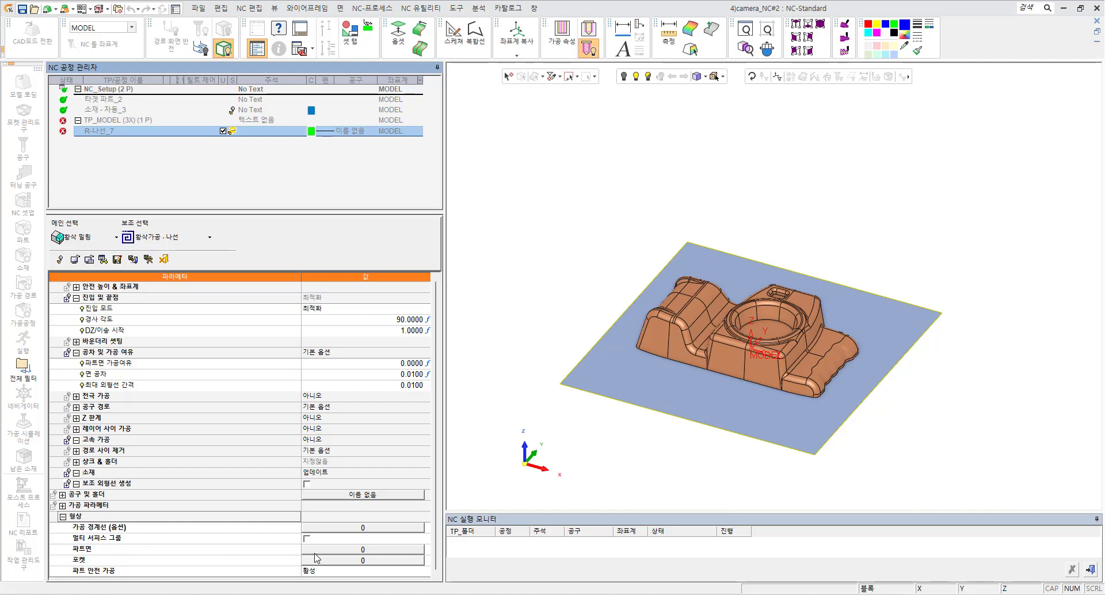
# - Select all surfaces of the camera model and its base plane as the procedure's part surfaces (파트면), including those outside the zoomed view
pyautogui.keyDown('ctrl'); pyautogui.moveTo(795, 433); pyautogui.dragTo(796, 403, button='right'); pyautogui.keyUp('ctrl')
pyautogui.keyDown('ctrl'); pyautogui.moveTo(795, 403); pyautogui.dragTo(798, 346, button='middle'); pyautogui.keyUp('ctrl')
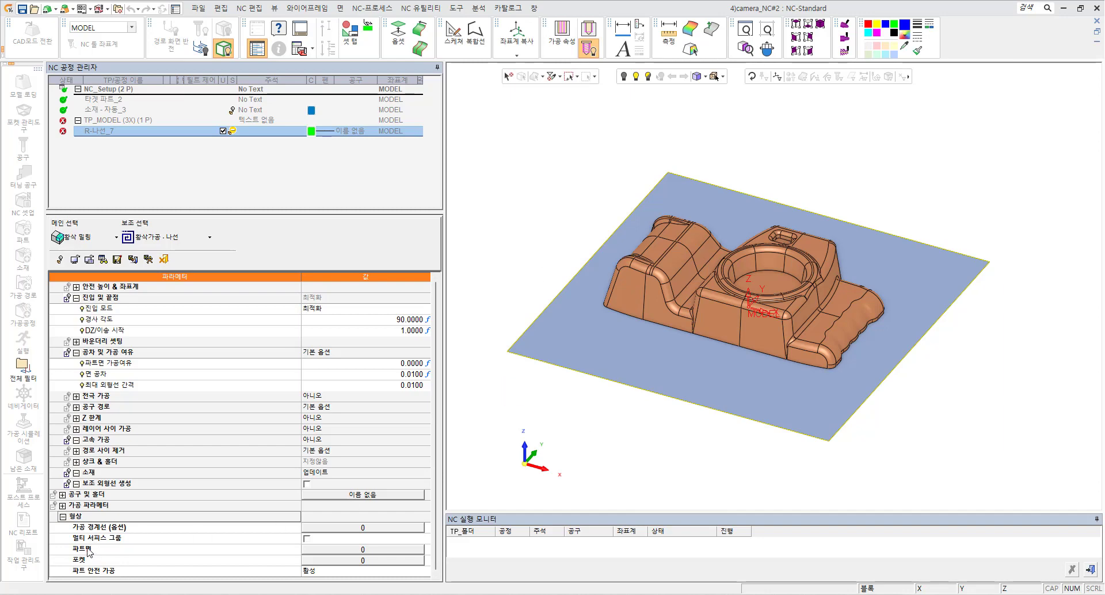
pyautogui.click(362, 549)
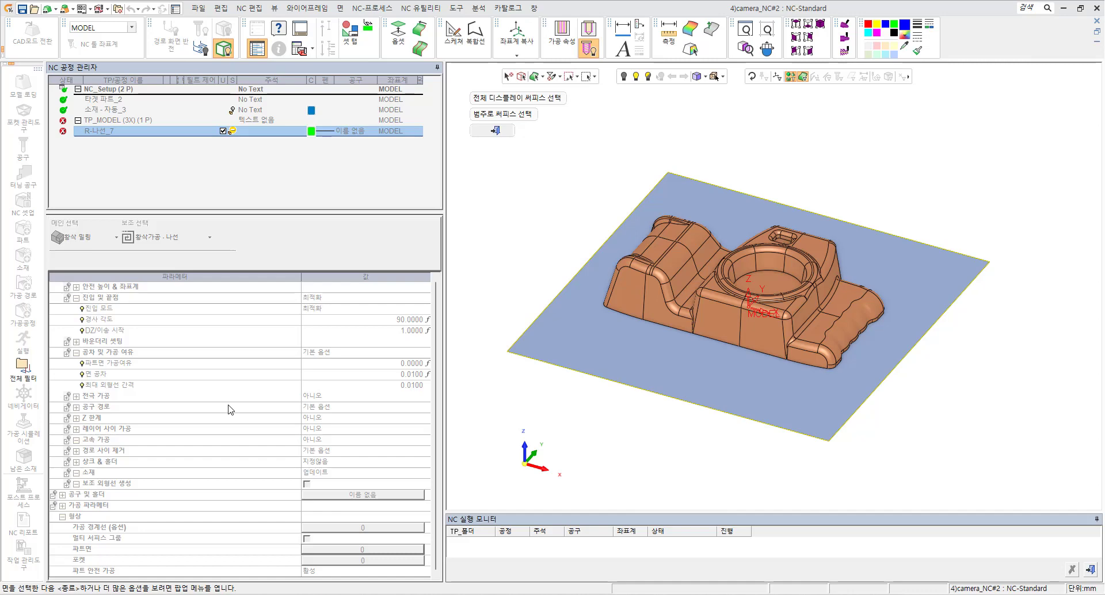
pyautogui.click(532, 118)
pyautogui.keyDown('ctrl'); pyautogui.moveTo(557, 341); pyautogui.dragTo(643, 90, button='right'); pyautogui.keyUp('ctrl')
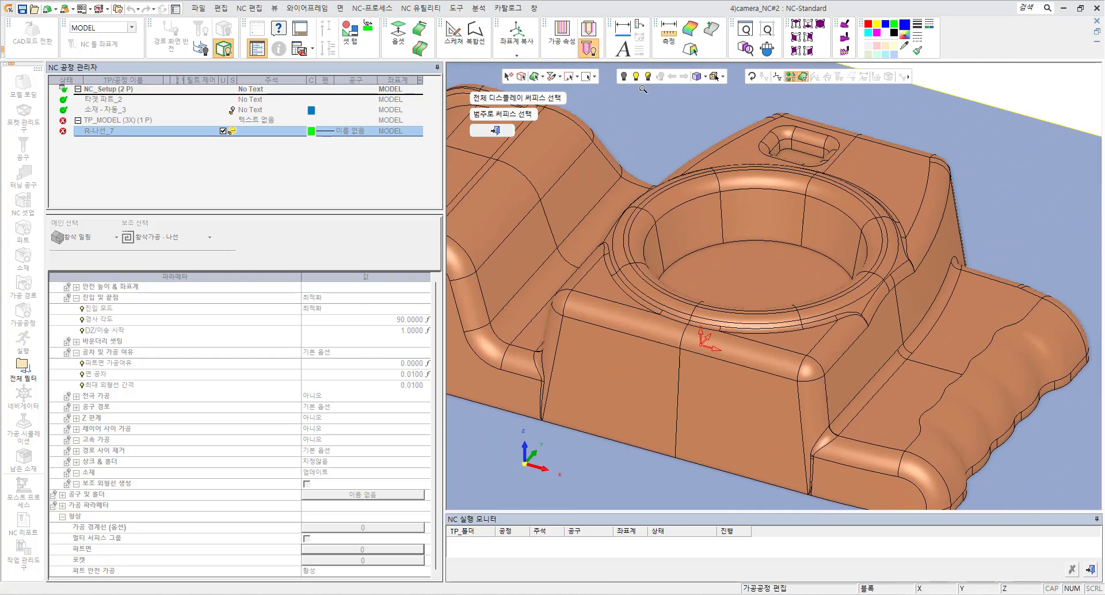
pyautogui.scroll(5, 726, 251)
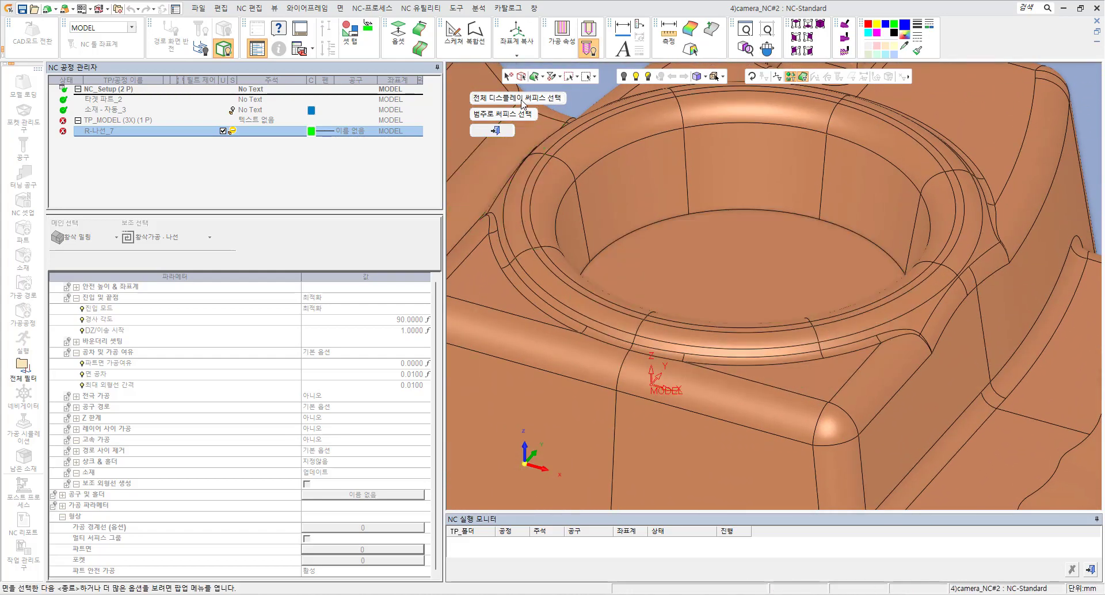
pyautogui.click(557, 102)
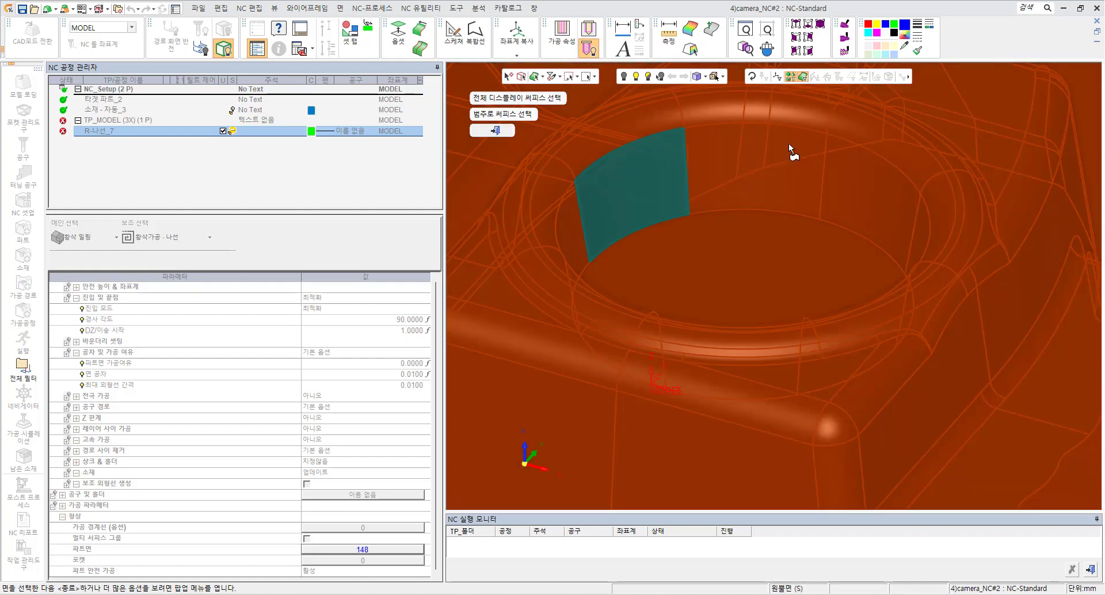
pyautogui.scroll(-3, 541, 258)
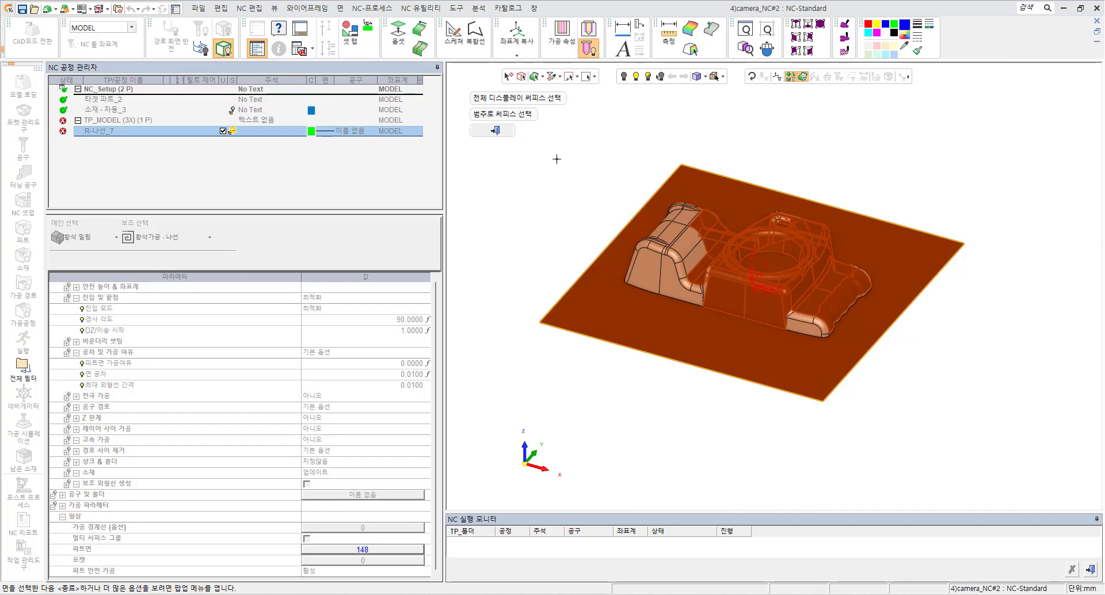
pyautogui.moveTo(968, 441); pyautogui.dragTo(1008, 461)
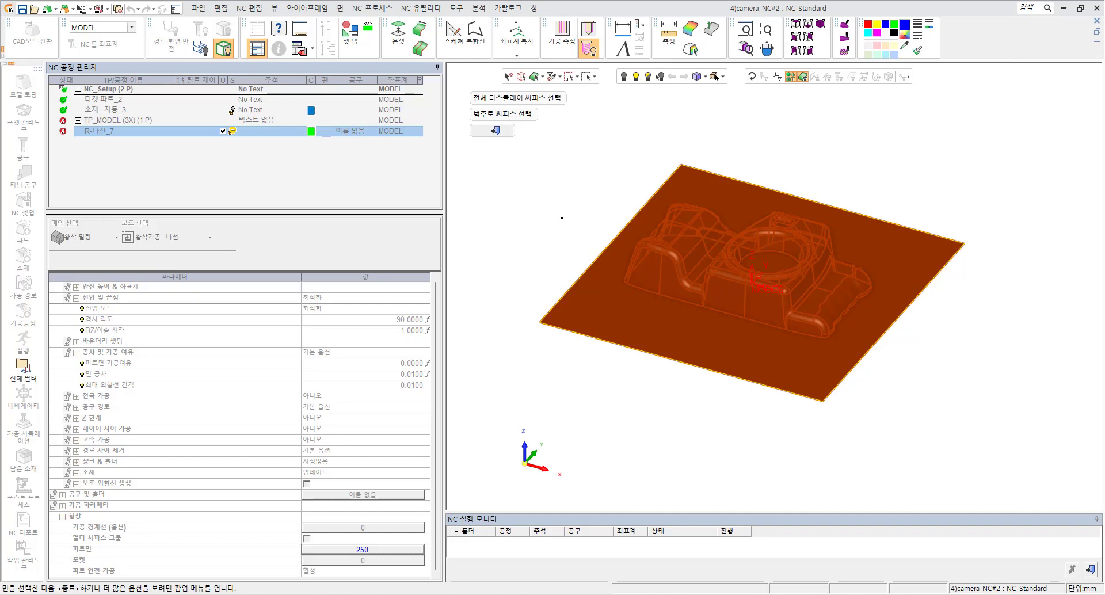
pyautogui.click(496, 131)
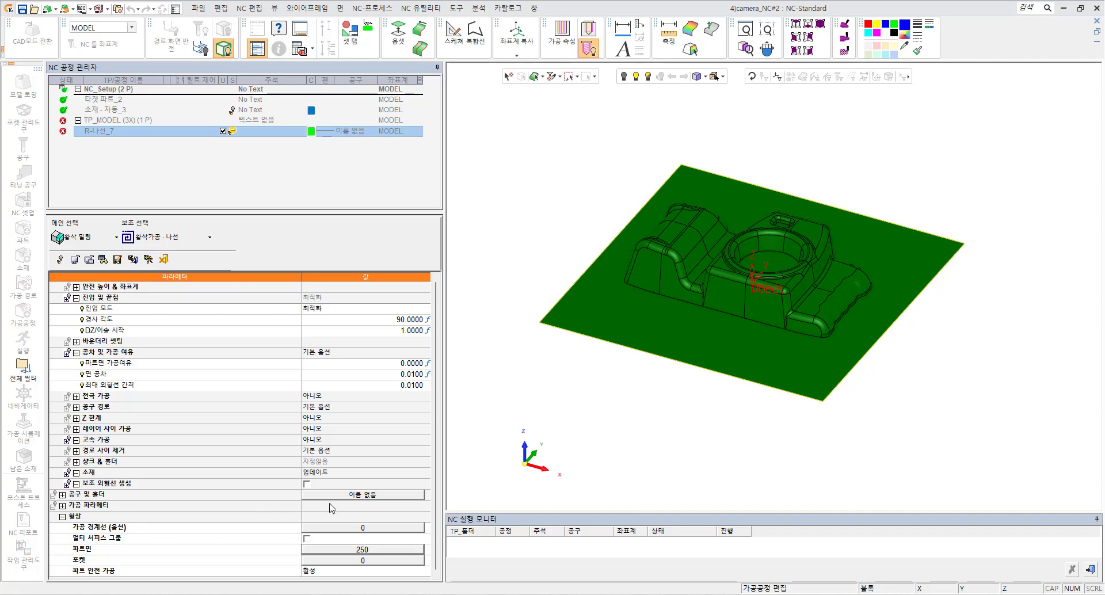
# - Create a new milling tool for the procedure named B10, with 볼 공구 (ball) as its tip type
pyautogui.click(362, 496)
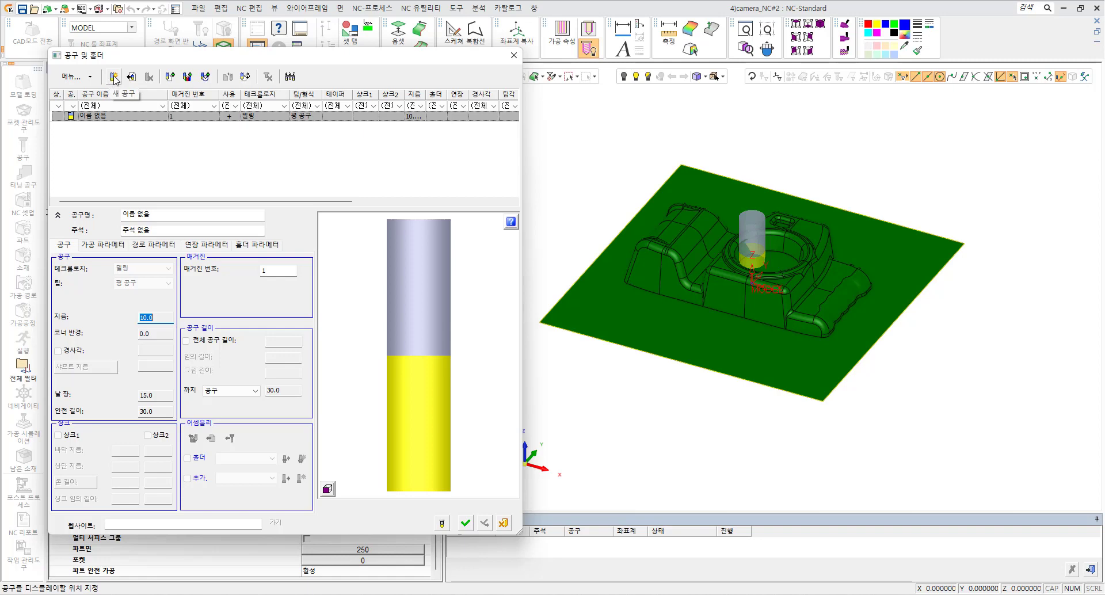
pyautogui.click(115, 78)
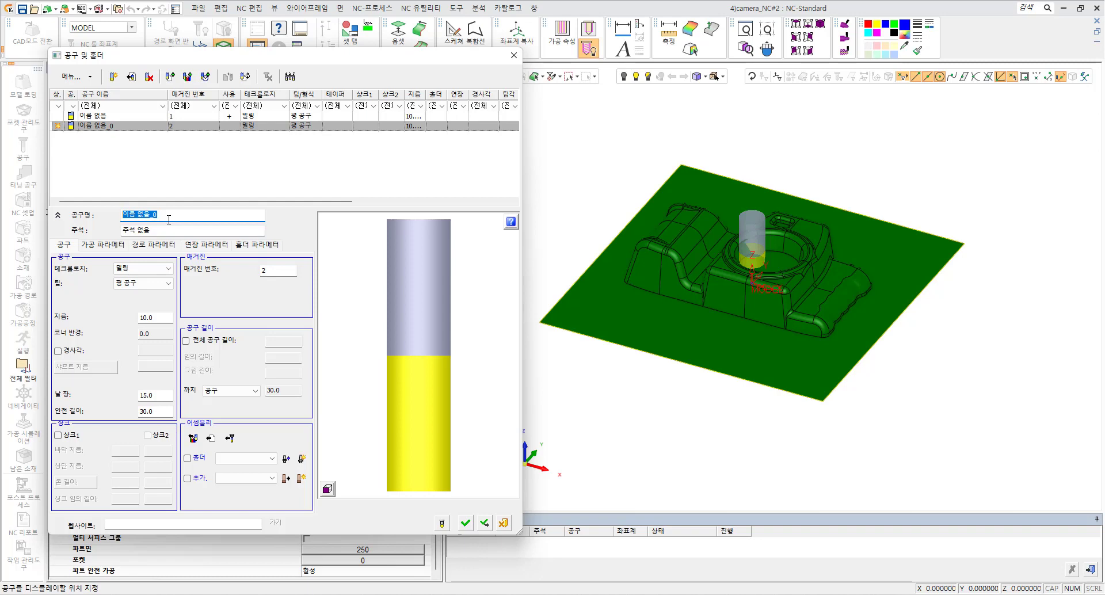
pyautogui.write('ㅂ')
pyautogui.click(136, 269)
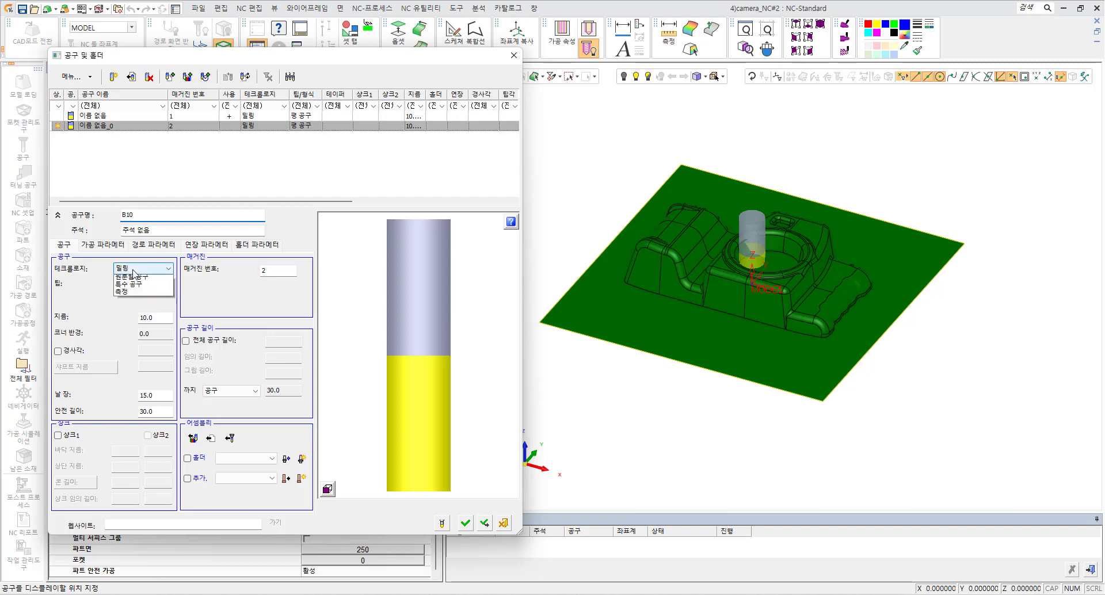
pyautogui.click(135, 274)
pyautogui.click(138, 283)
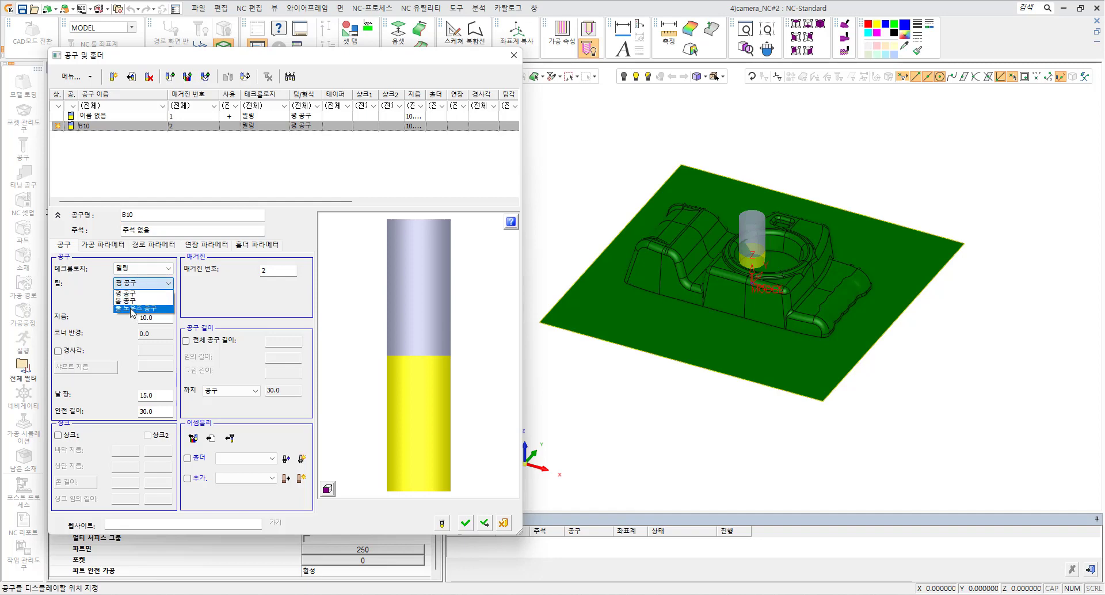
pyautogui.click(131, 301)
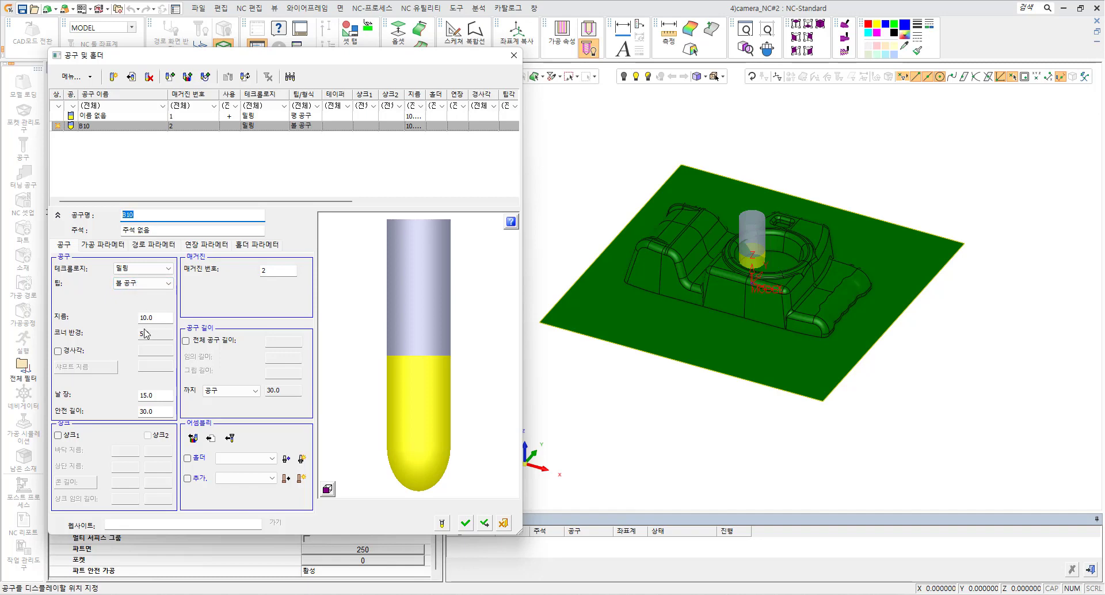
# - Check B10's diameter, cut length and clear length fields against the tool dimension diagram, and return to the 3D tool preview
pyautogui.click(160, 320)
pyautogui.click(158, 396)
pyautogui.click(163, 414)
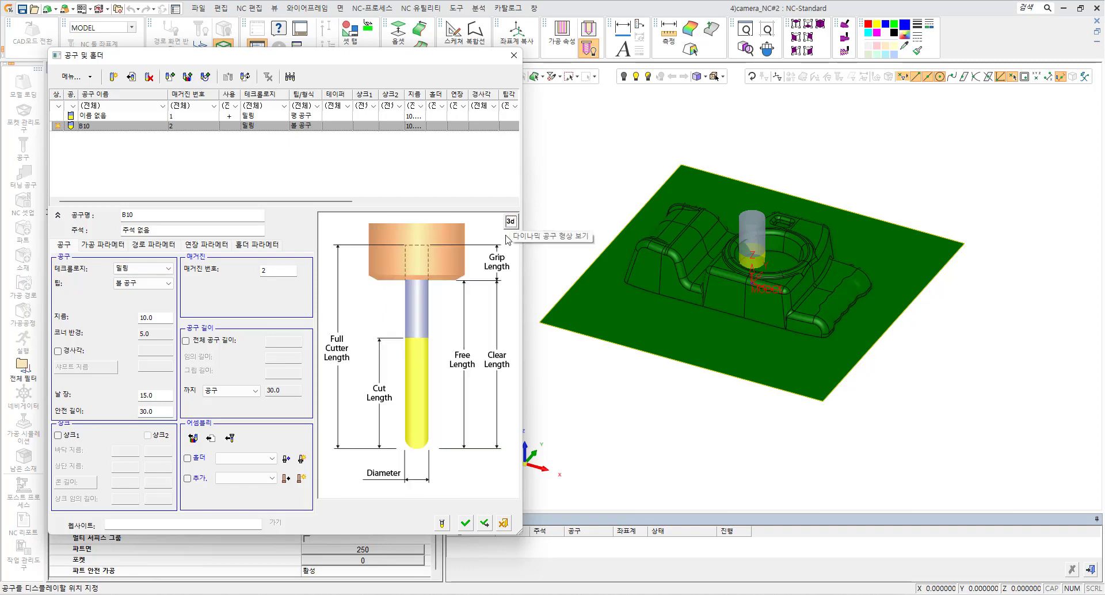
pyautogui.click(510, 222)
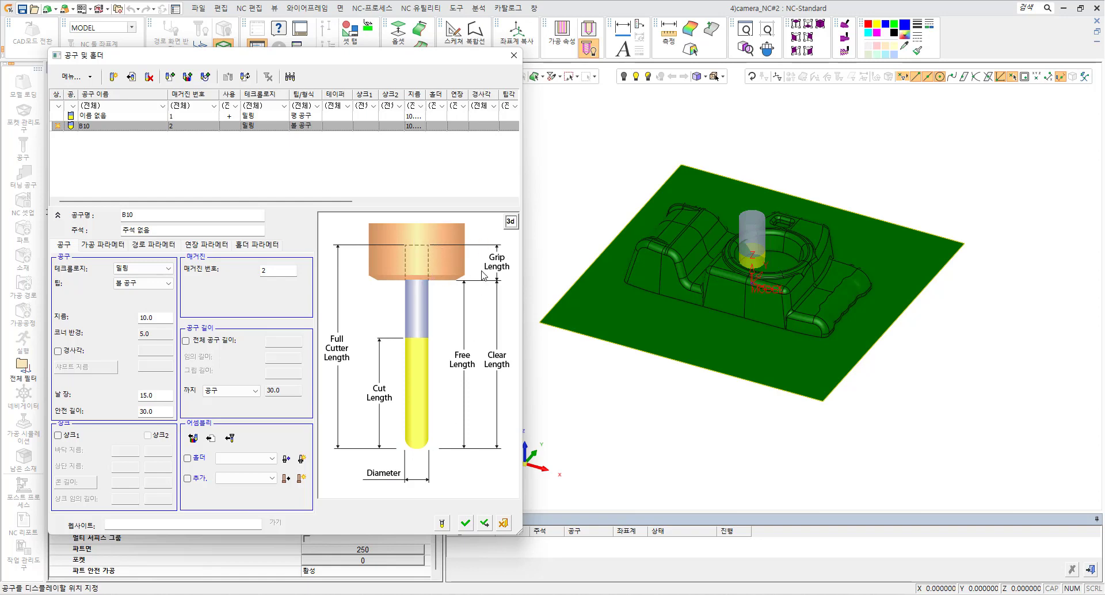
pyautogui.click(510, 224)
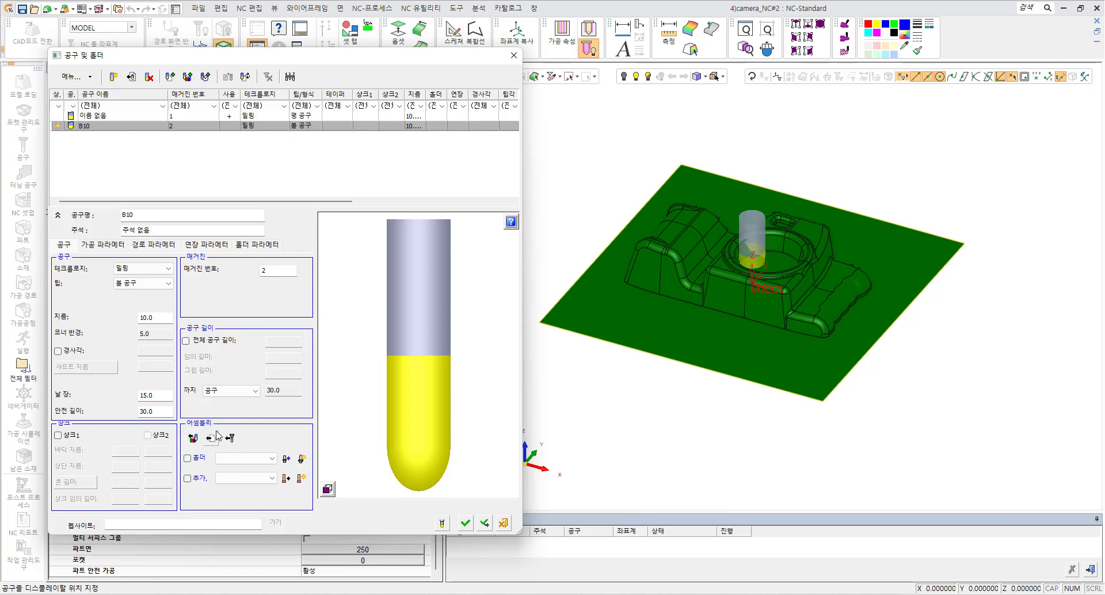
# - Add a holder to B10 with a bottom diameter of 30 and total height of 20, and display the tool on the camera's ribbed end
pyautogui.click(302, 461)
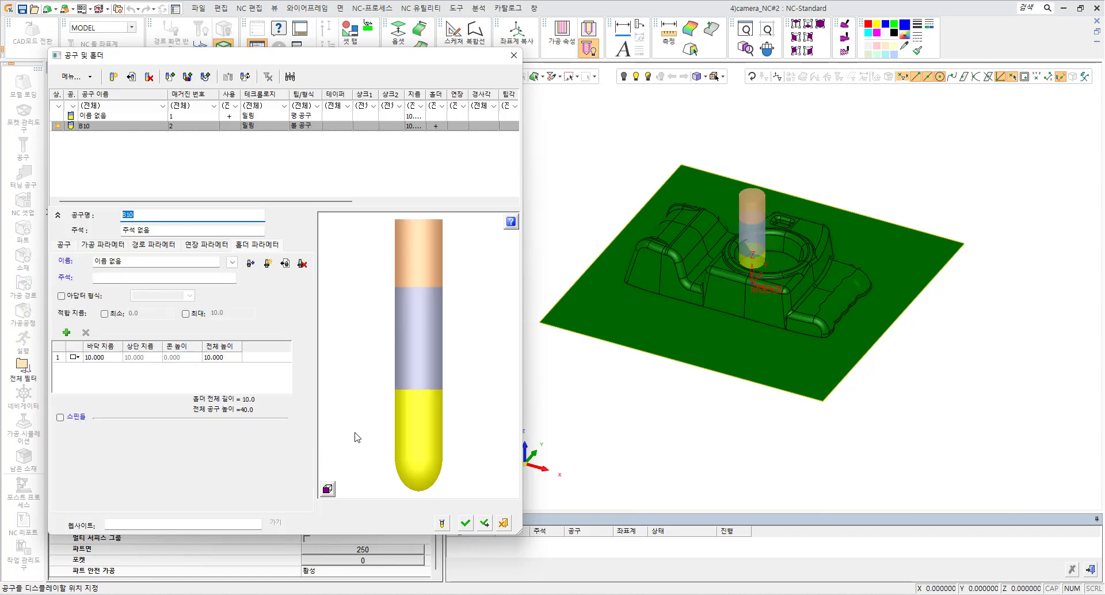
pyautogui.click(64, 245)
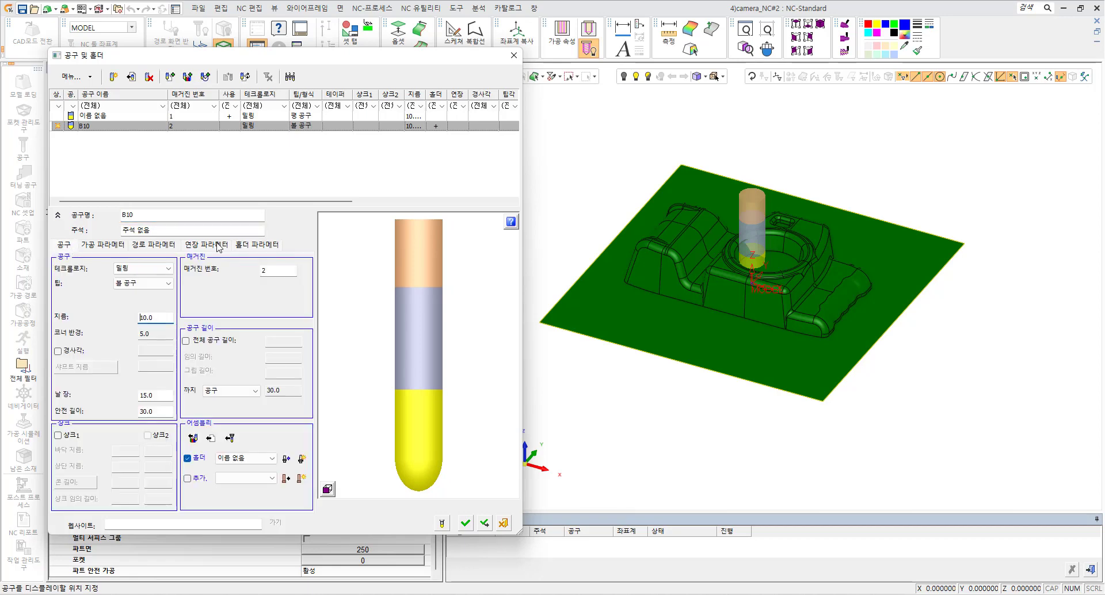
pyautogui.click(258, 245)
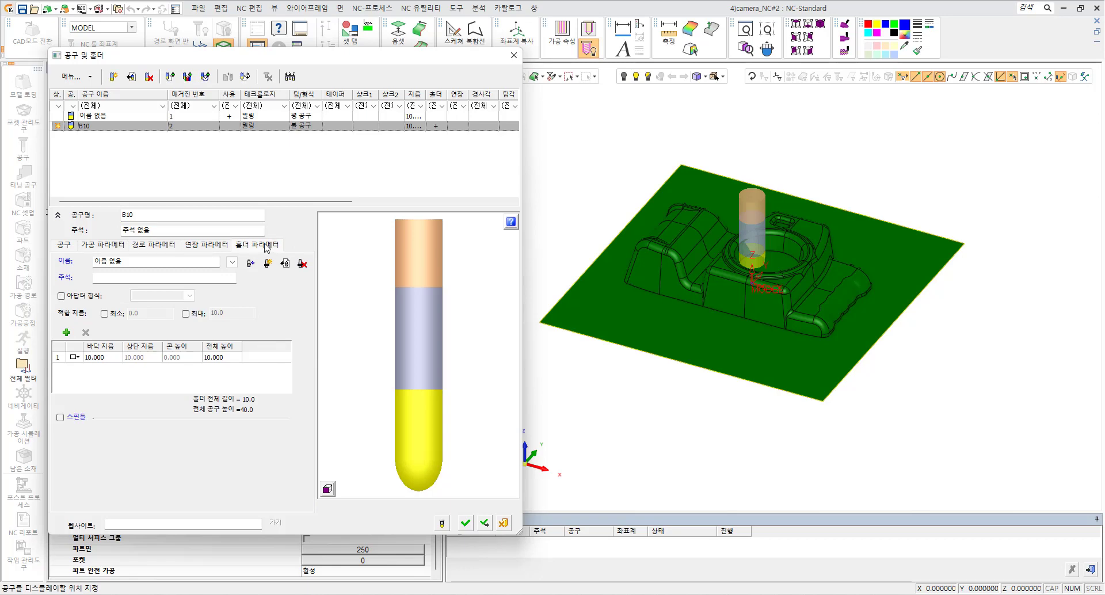
pyautogui.click(95, 357)
pyautogui.write('30')
pyautogui.press('Tab')
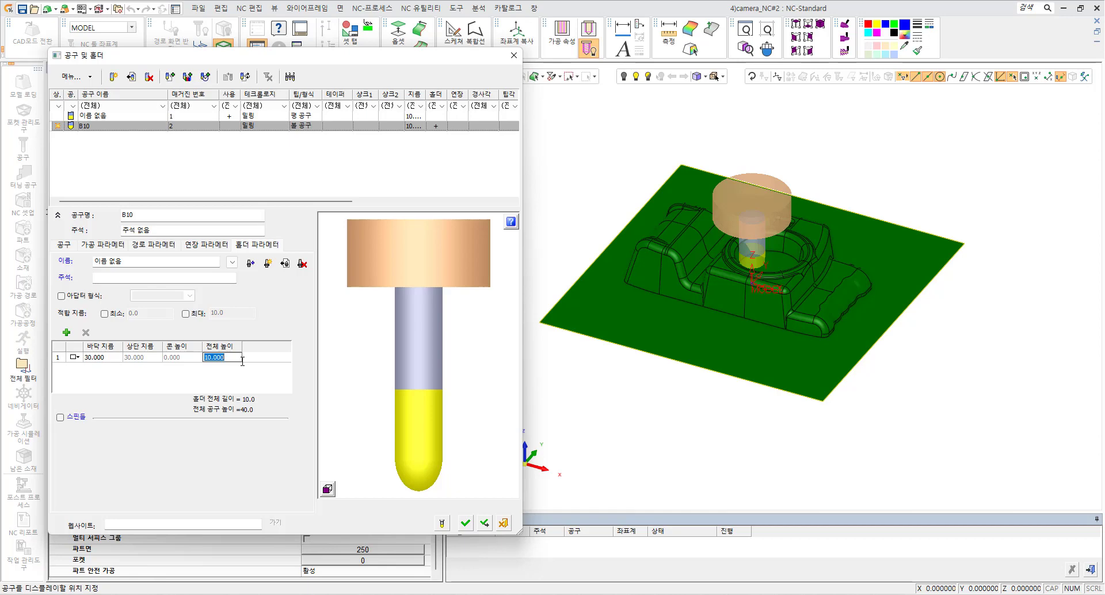
pyautogui.write('20')
pyautogui.press('Return')
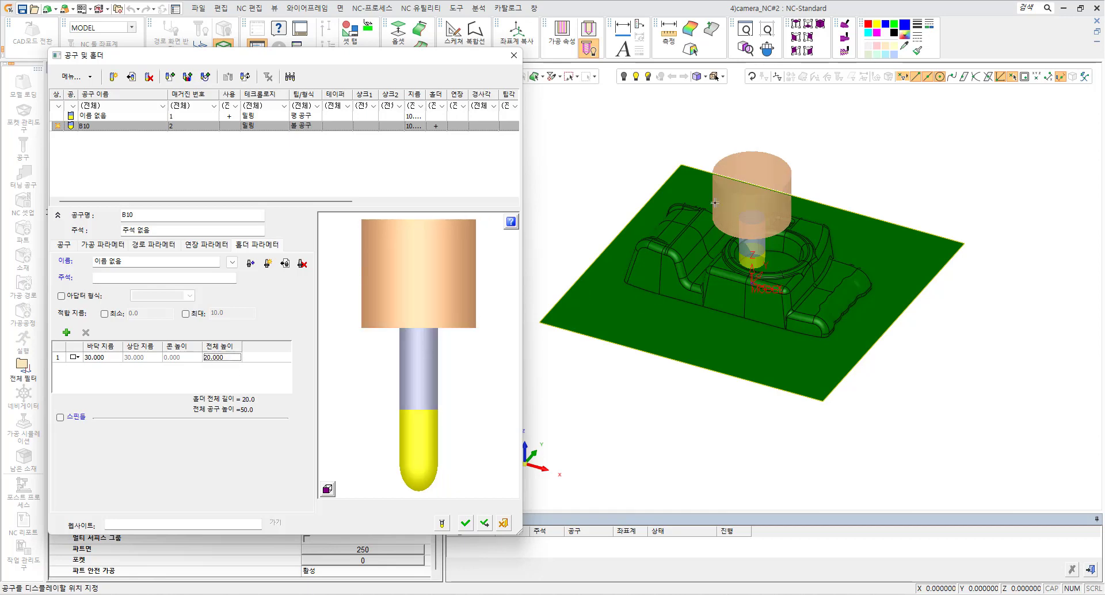
pyautogui.click(842, 283)
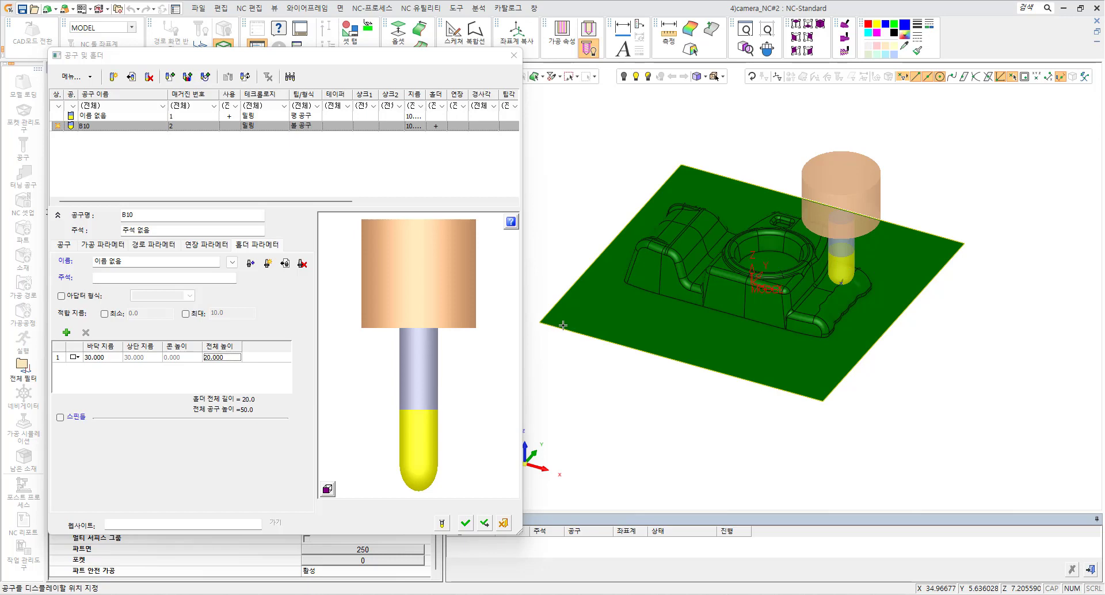
# - Try the conical shape for the holder's first stage, comparing it with the straight cylindrical shape
pyautogui.click(79, 358)
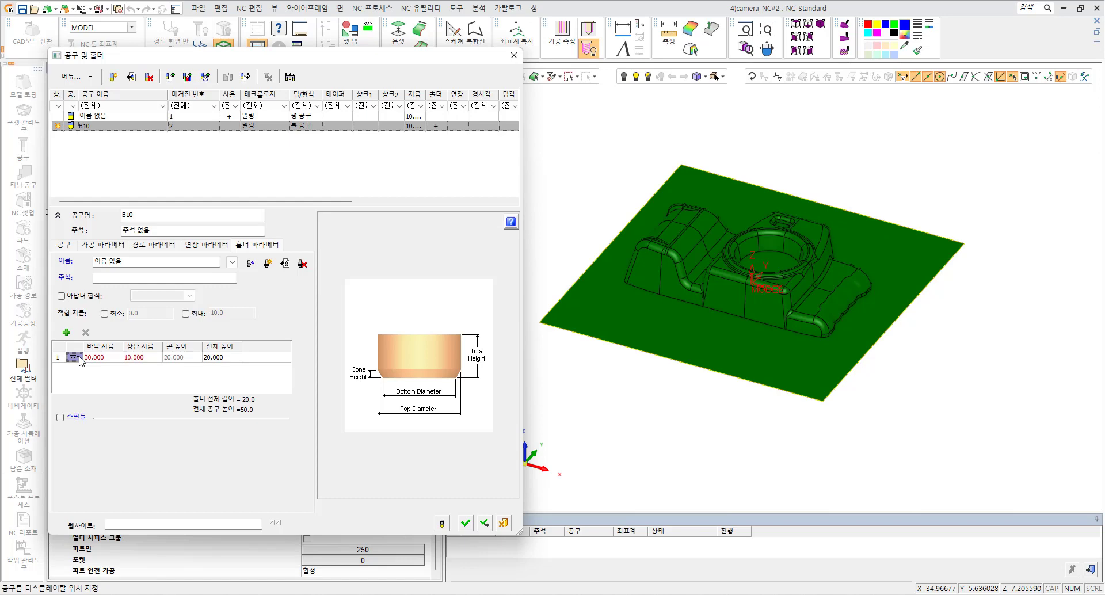
pyautogui.click(80, 358)
pyautogui.click(79, 358)
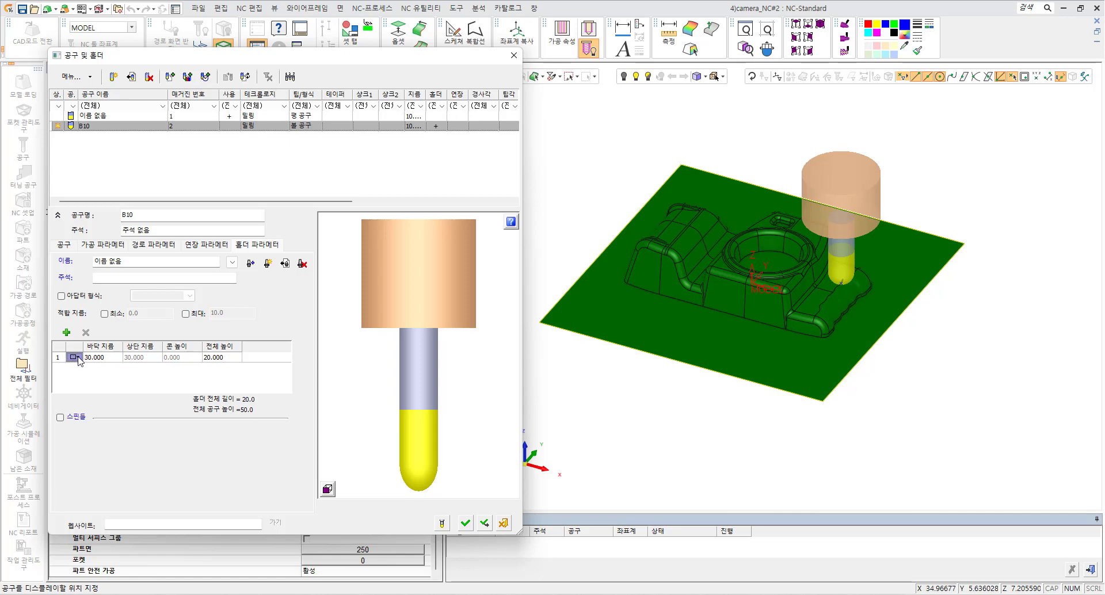
pyautogui.click(78, 357)
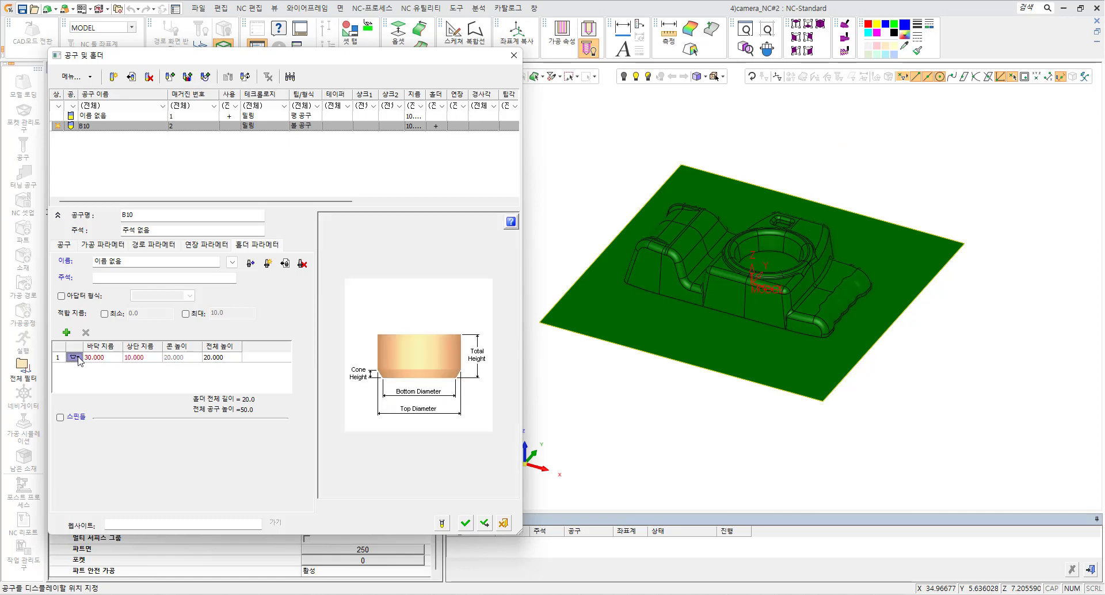
pyautogui.click(78, 358)
pyautogui.click(78, 358)
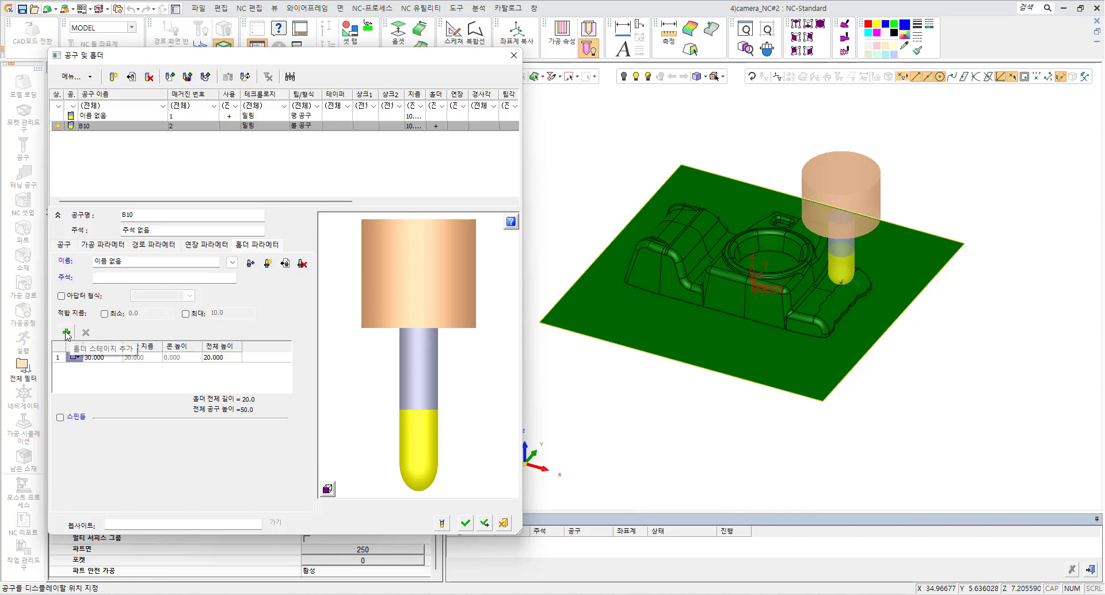
# - Try adding a second holder stage with a bottom diameter of 50, and delete that stage again
pyautogui.click(66, 333)
pyautogui.click(106, 358)
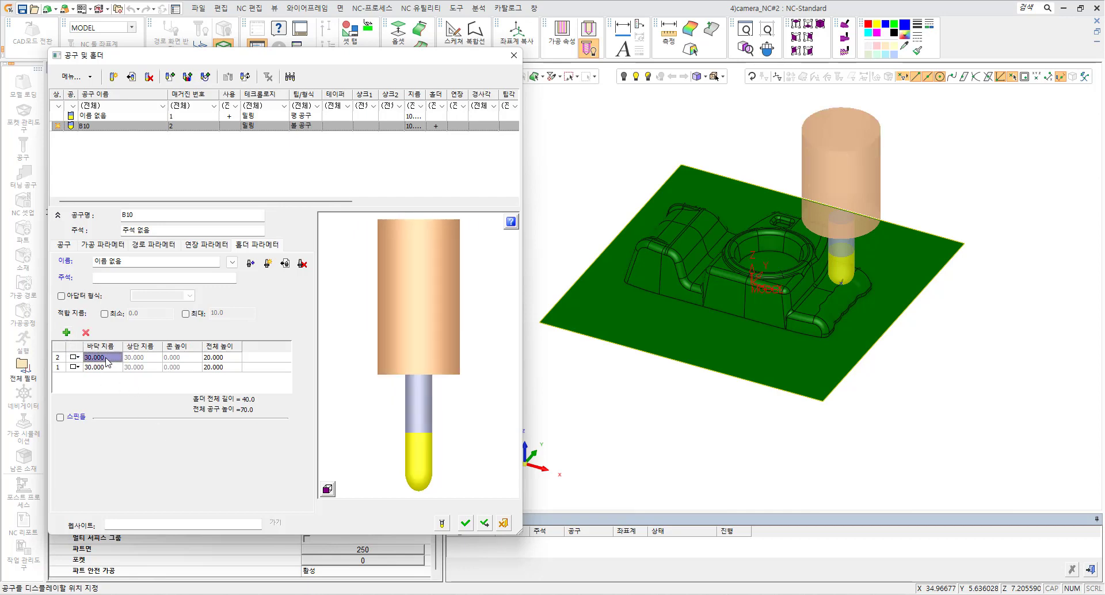
pyautogui.click(106, 358)
pyautogui.write('50')
pyautogui.press('Tab')
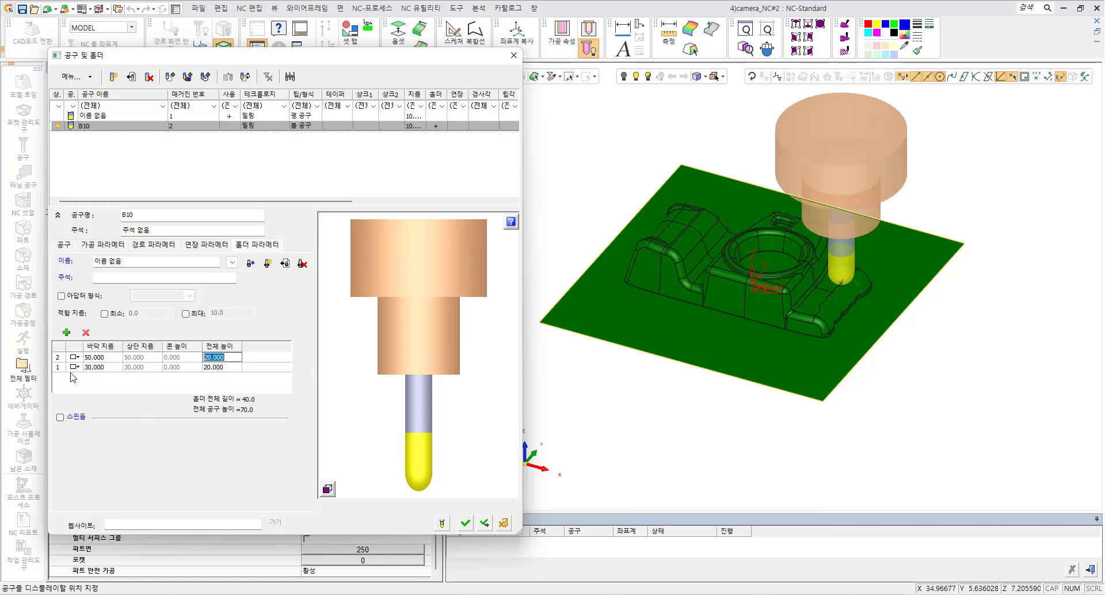
pyautogui.click(120, 387)
pyautogui.click(108, 361)
pyautogui.click(120, 388)
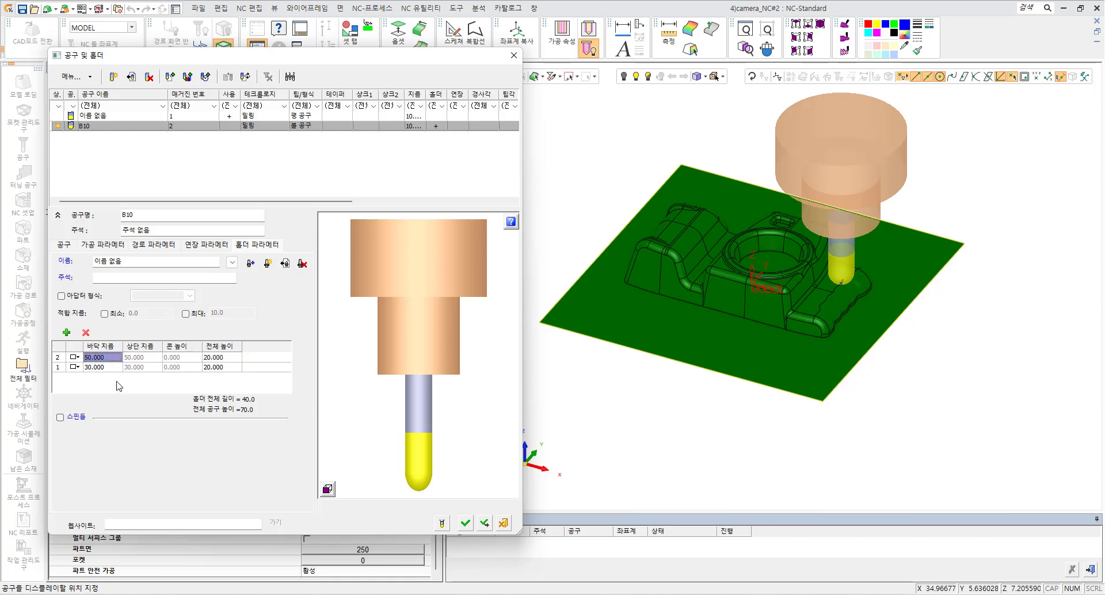
pyautogui.click(59, 358)
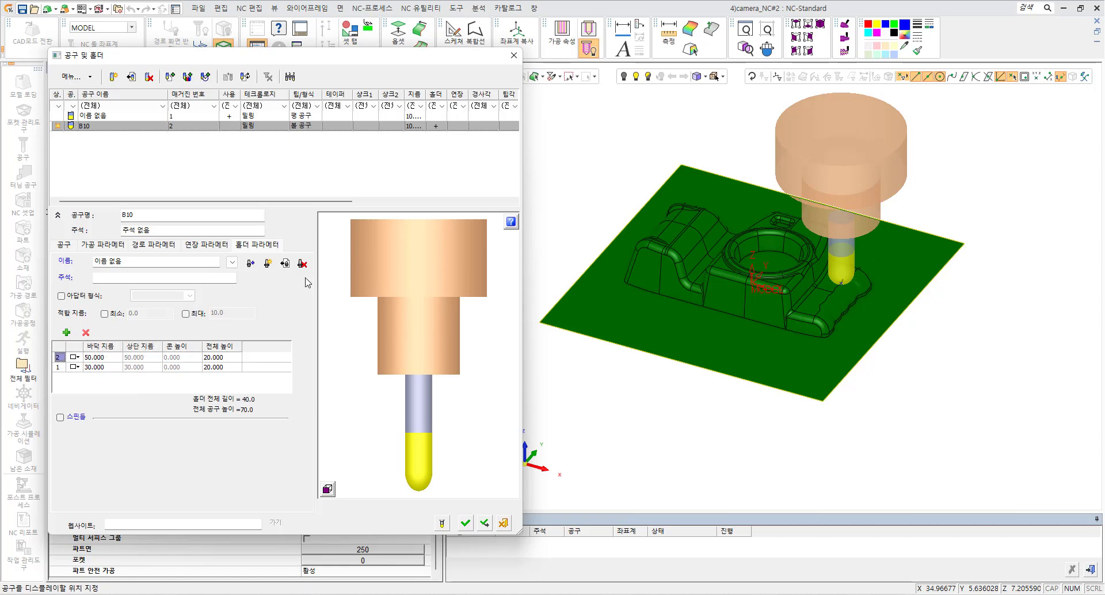
pyautogui.click(85, 333)
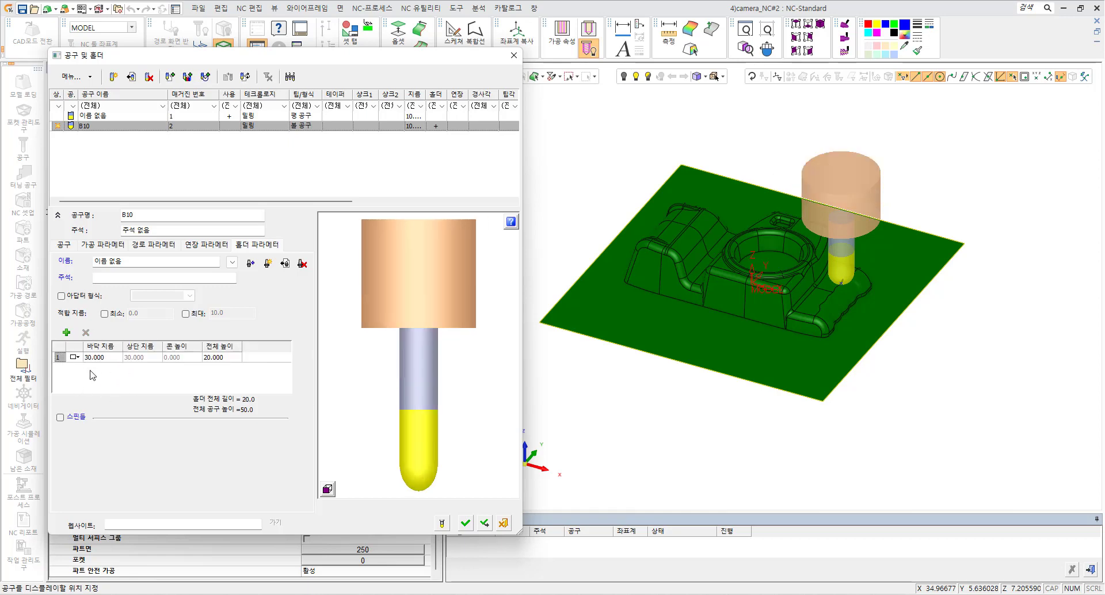
# - Name B10's holder D30, and accept the tool for the spiral roughing procedure
pyautogui.click(180, 262)
pyautogui.write('D30')
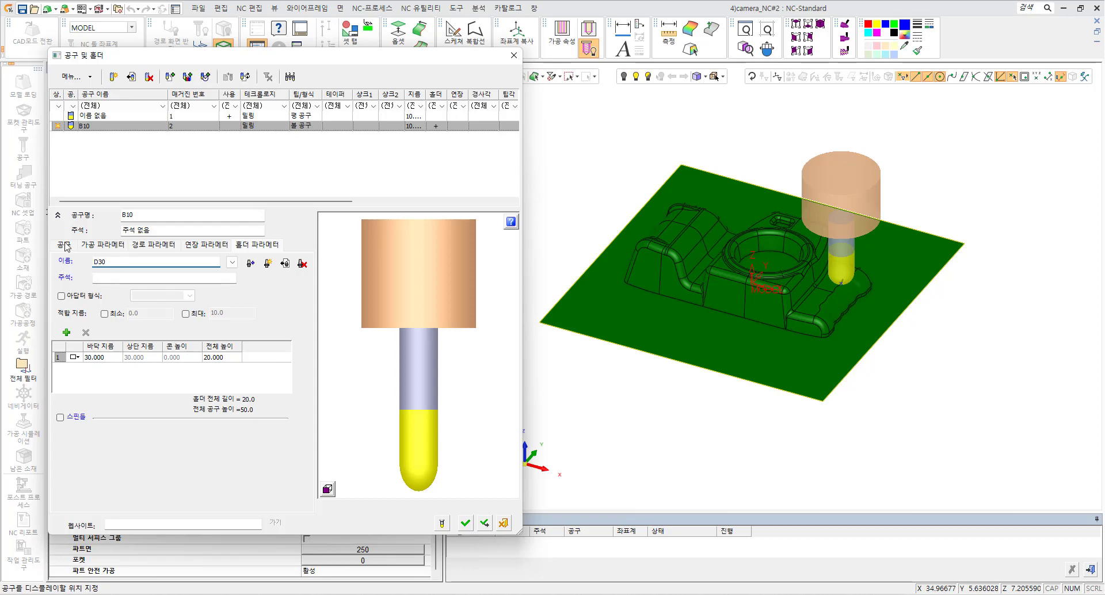
pyautogui.click(63, 246)
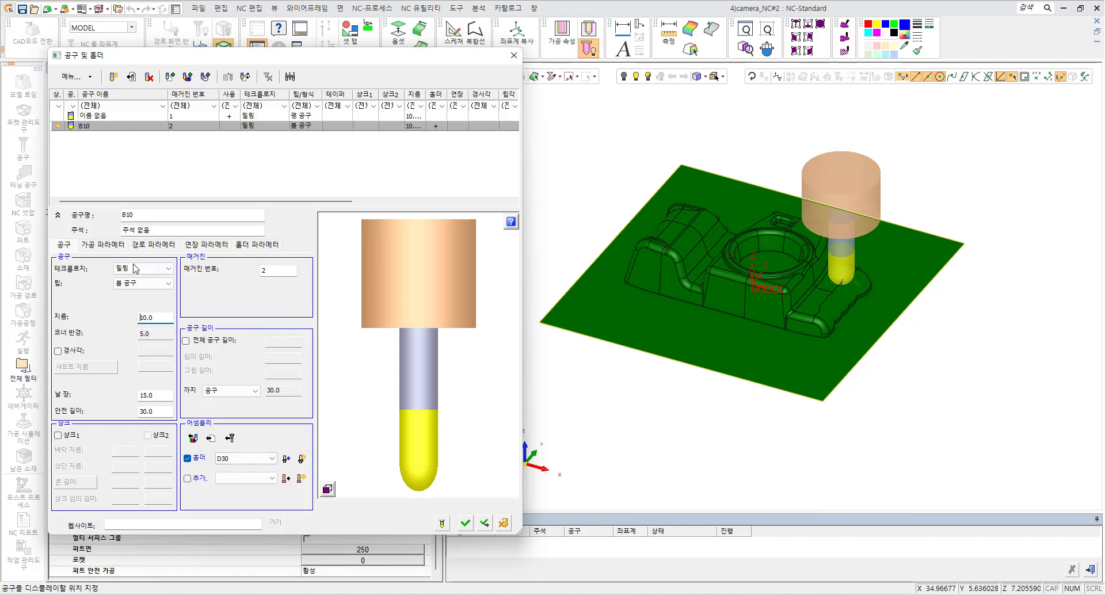
pyautogui.click(277, 271)
pyautogui.doubleClick(273, 270)
pyautogui.click(467, 525)
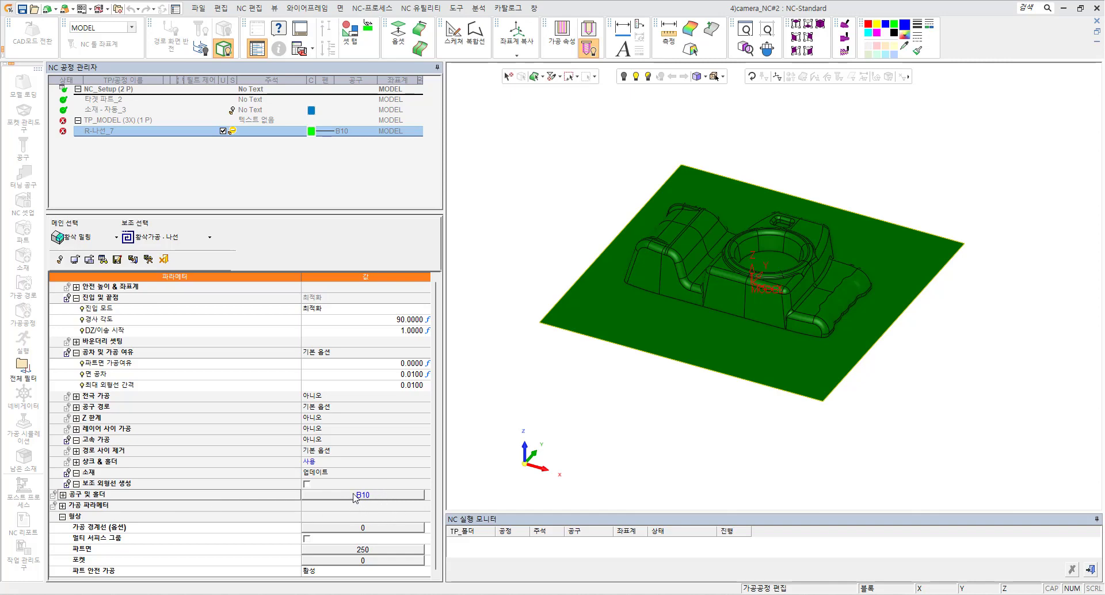
# - Show the procedure's machining parameters, and set tool B10's own feed rate to 3000 and spindle speed to 5000
pyautogui.click(62, 506)
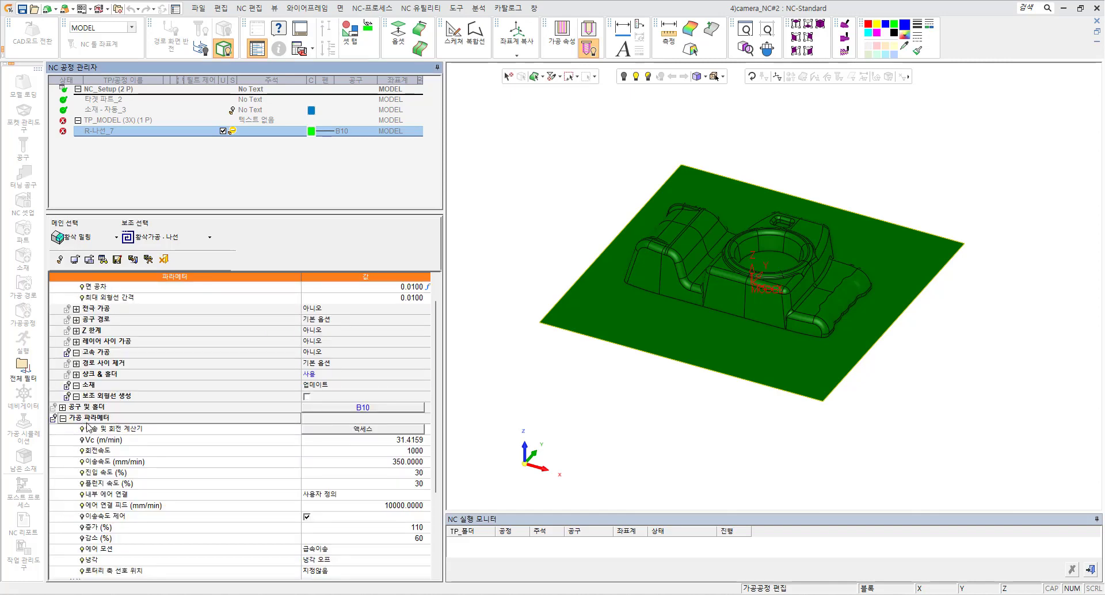
pyautogui.click(293, 453)
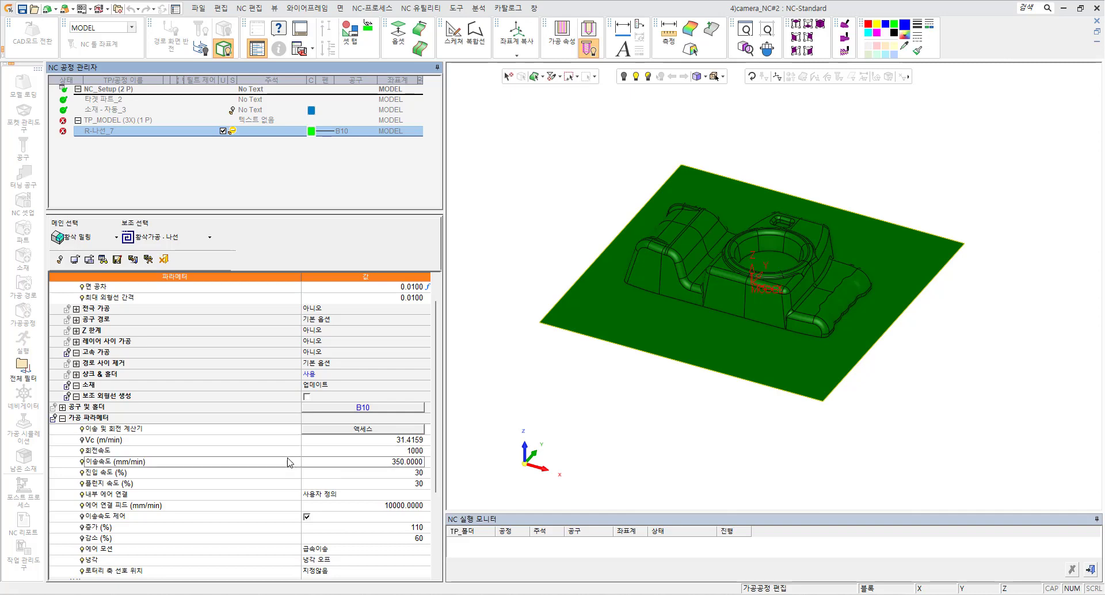
pyautogui.click(287, 463)
pyautogui.click(372, 411)
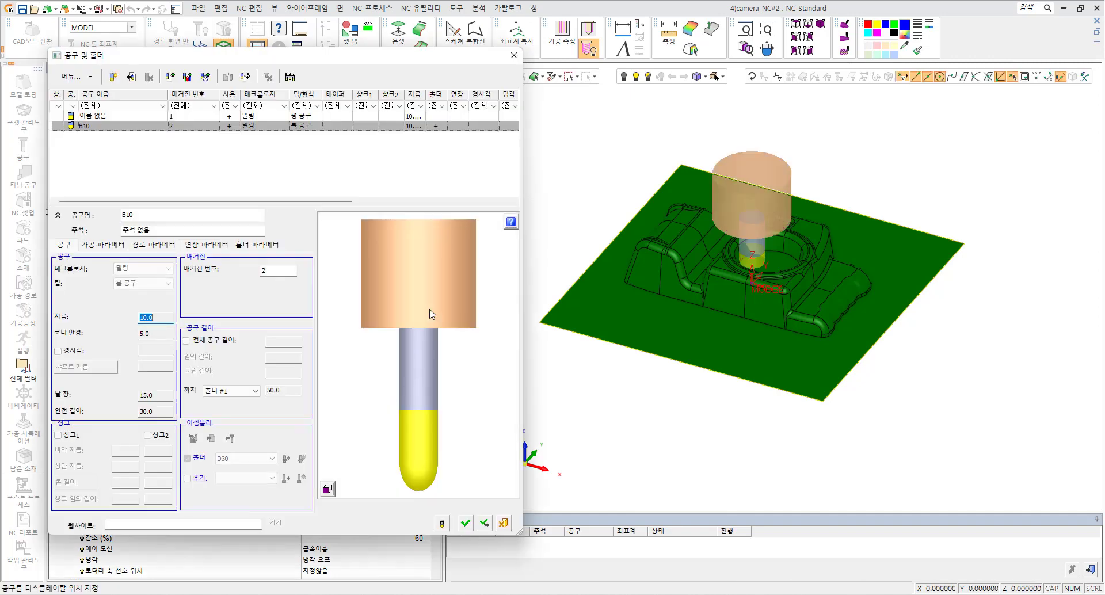
pyautogui.moveTo(364, 51); pyautogui.dragTo(785, 76)
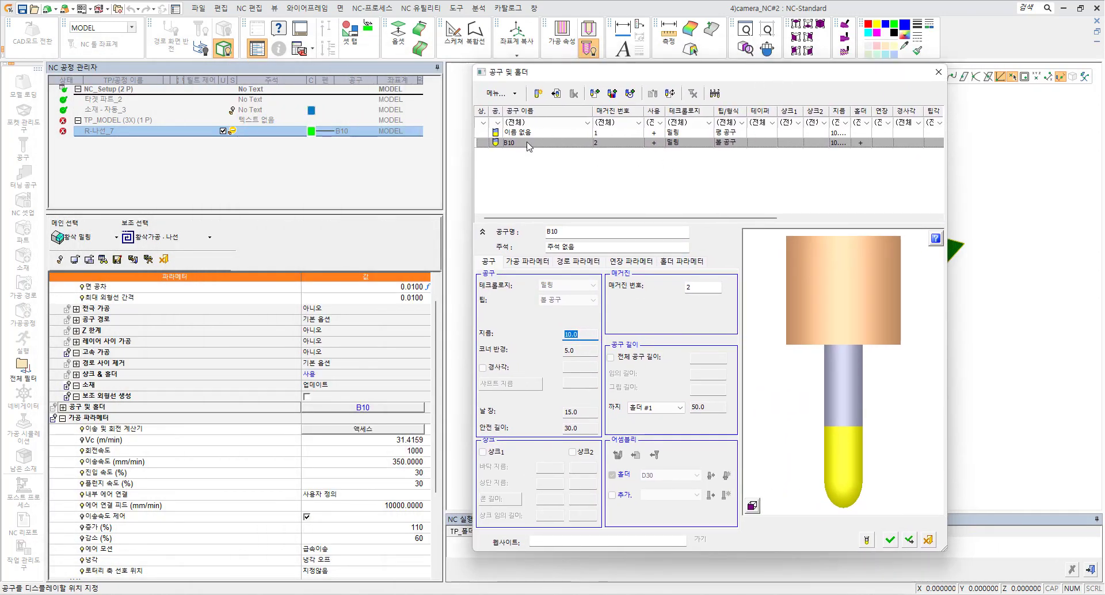
pyautogui.click(526, 262)
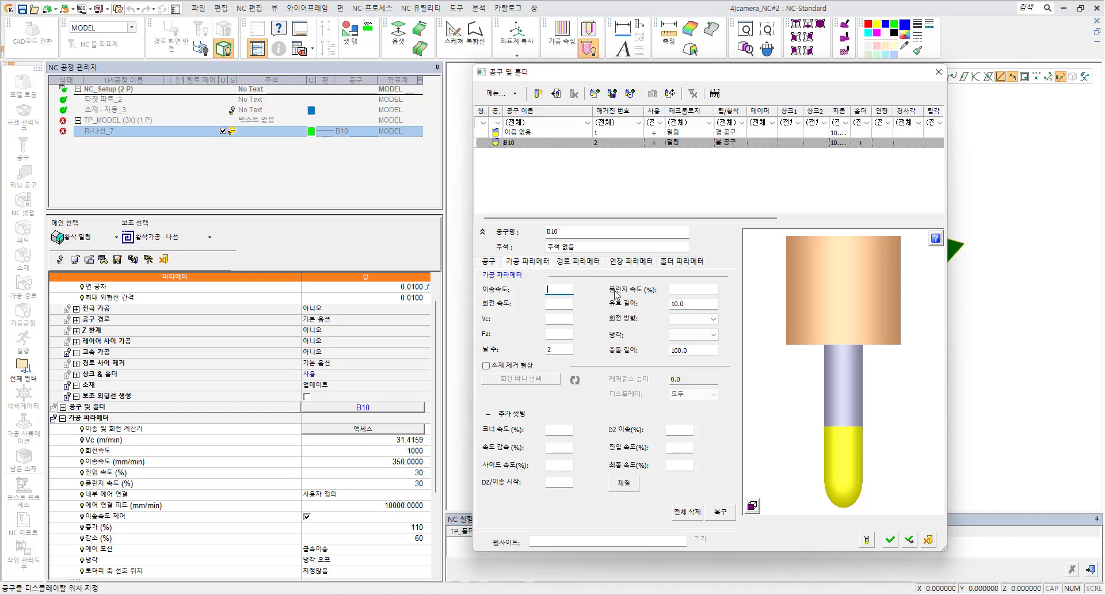
pyautogui.write('3000.0')
pyautogui.click(567, 306)
pyautogui.write('5000')
pyautogui.click(570, 290)
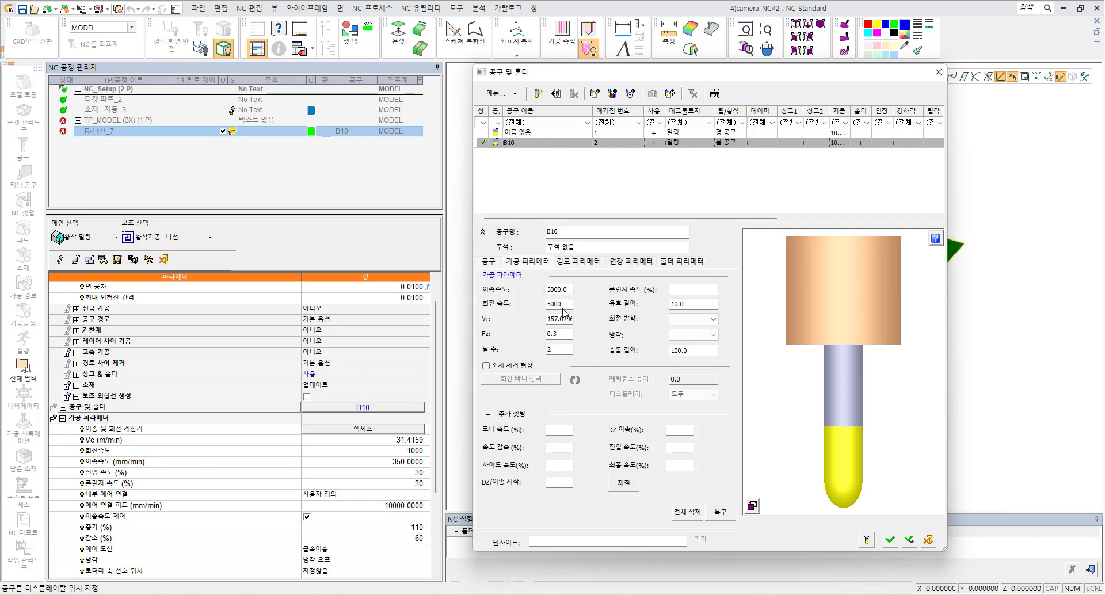
pyautogui.click(569, 302)
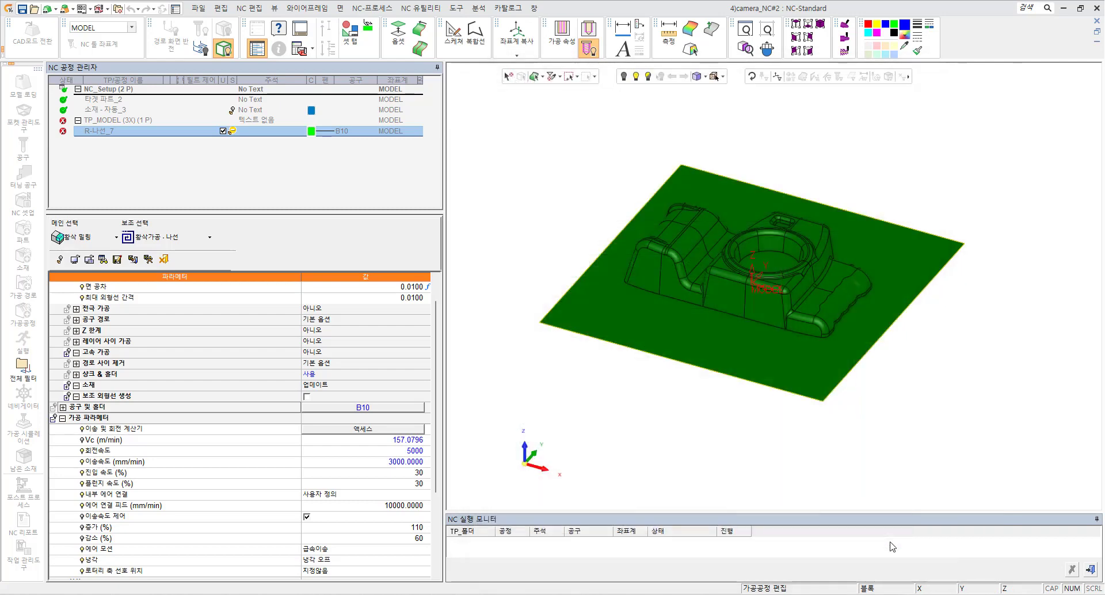
# - Compare the procedure's spindle speed and feed with the NC general preferences, examining the automatic tool and holder update option and the 전체 어플리케이션 scope without saving
pyautogui.click(257, 451)
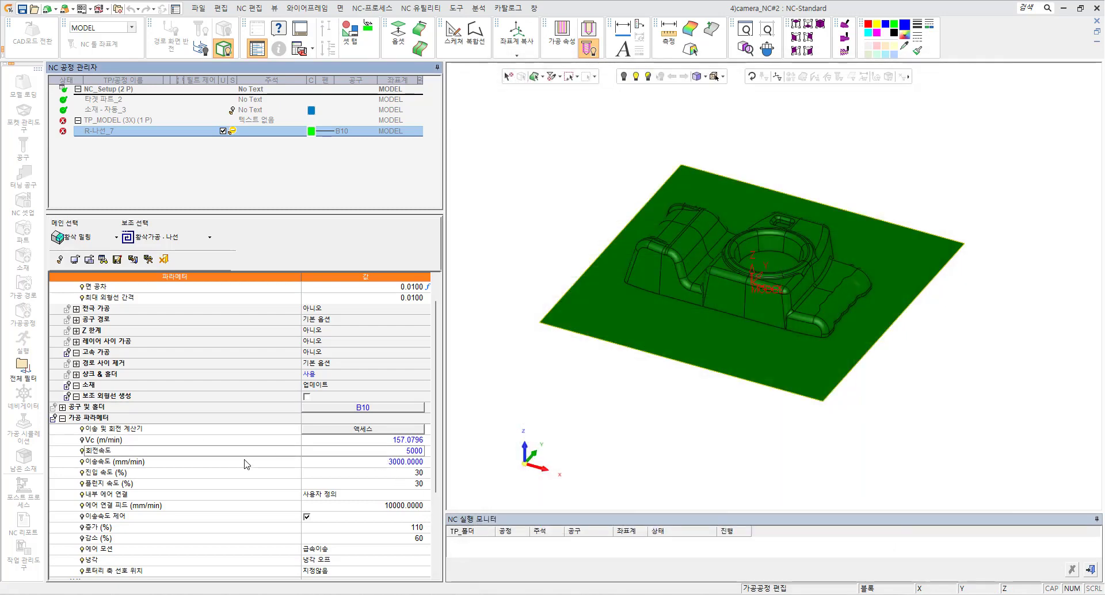
pyautogui.click(247, 462)
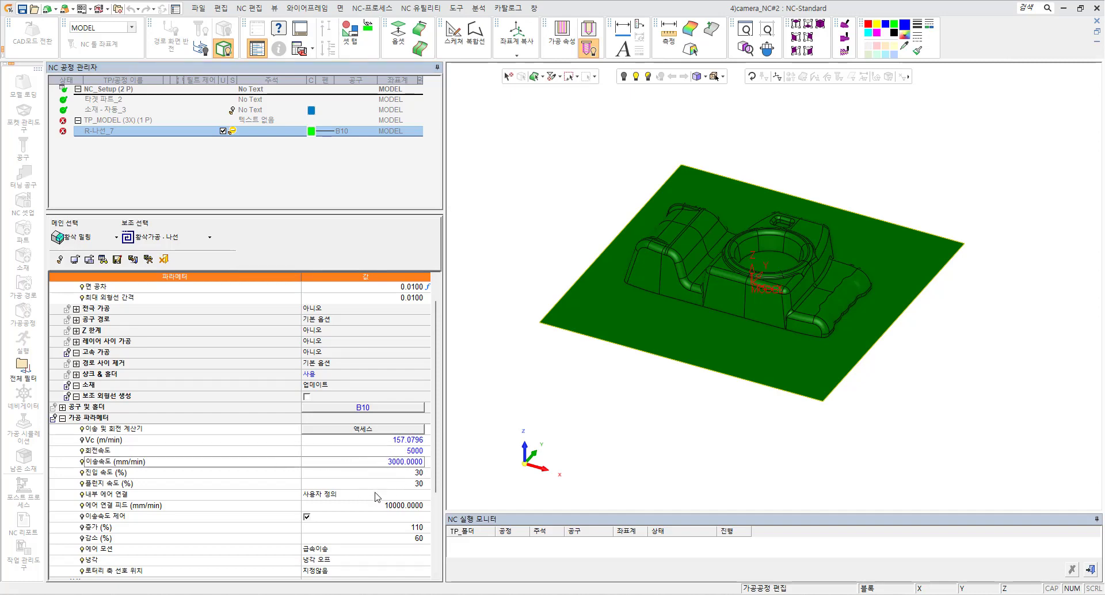
pyautogui.click(457, 9)
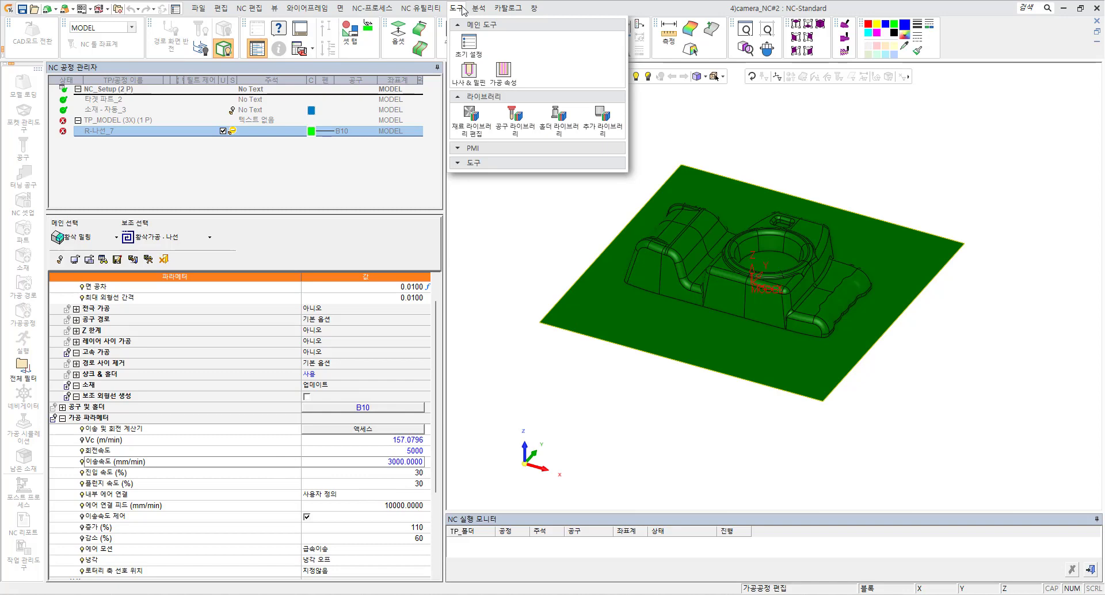
pyautogui.click(468, 46)
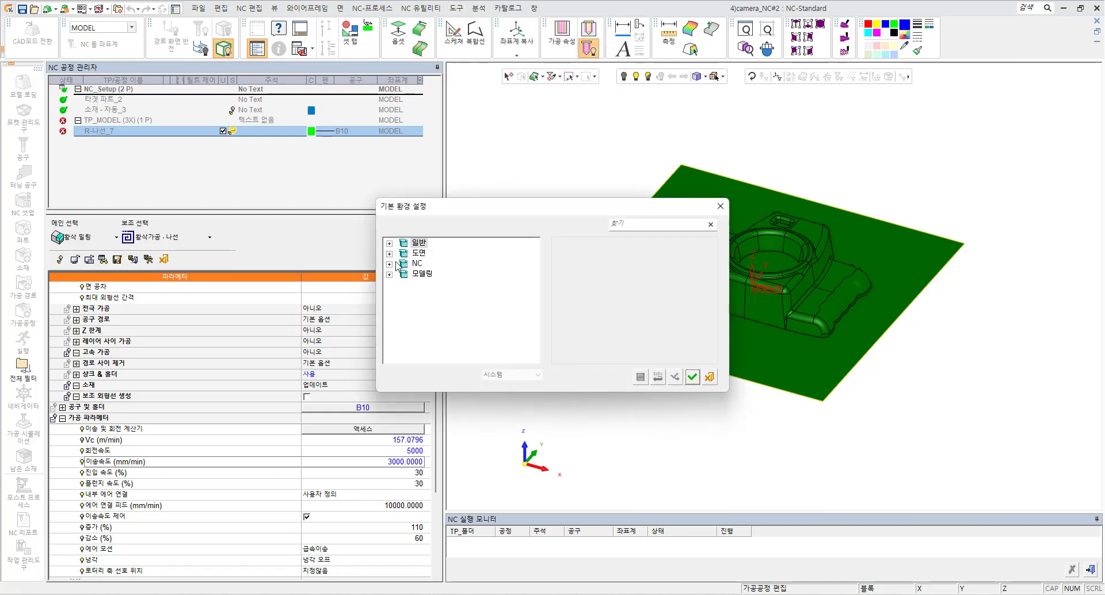
pyautogui.click(390, 265)
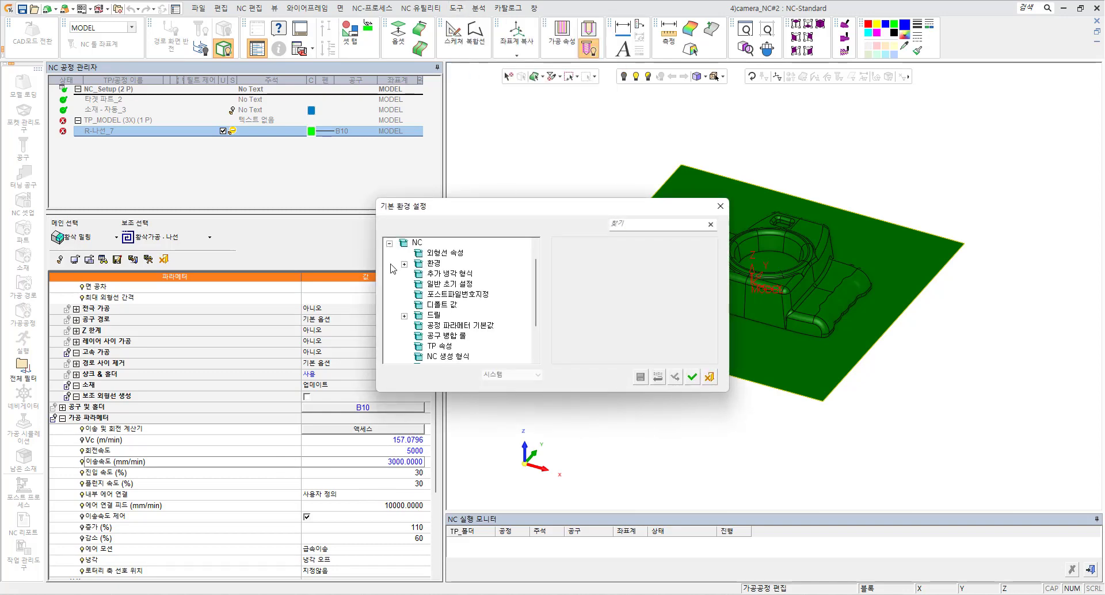
pyautogui.click(449, 284)
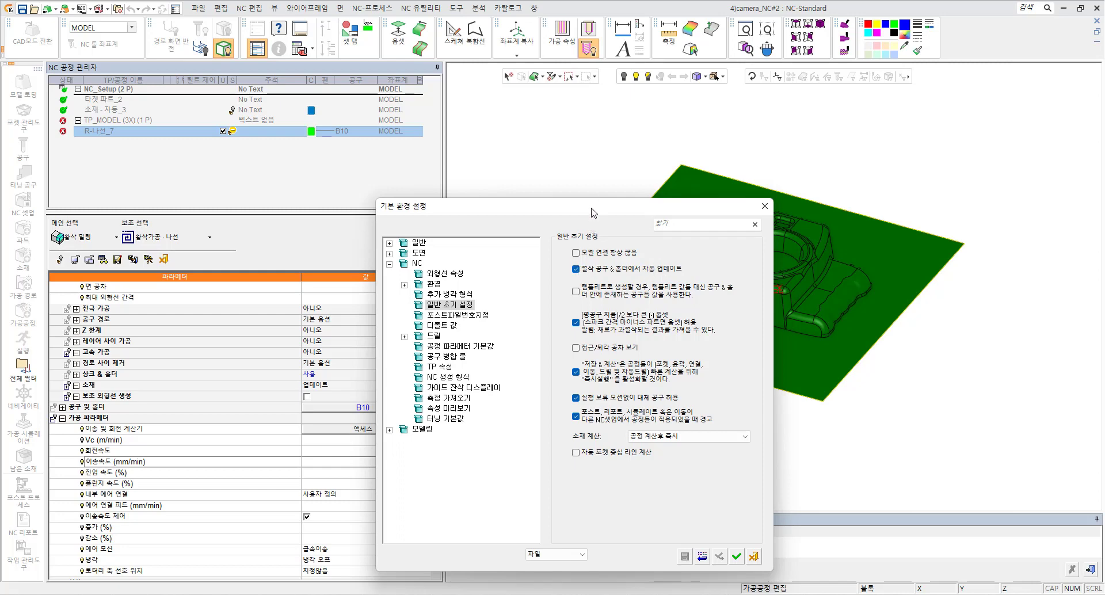
pyautogui.moveTo(595, 204); pyautogui.dragTo(597, 130)
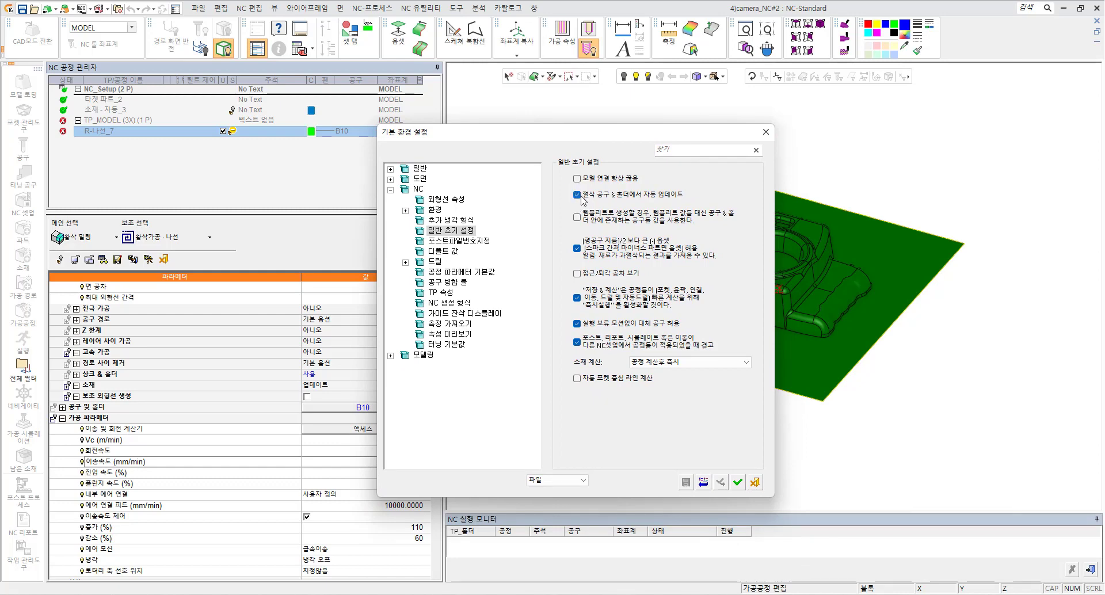
pyautogui.moveTo(576, 137); pyautogui.dragTo(668, 136)
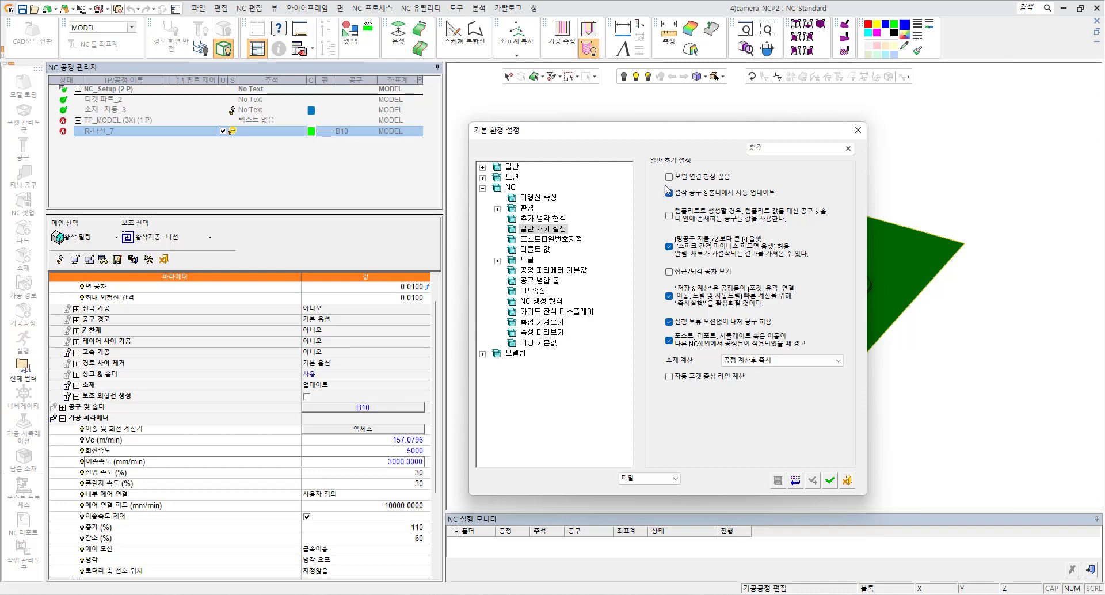
pyautogui.click(667, 480)
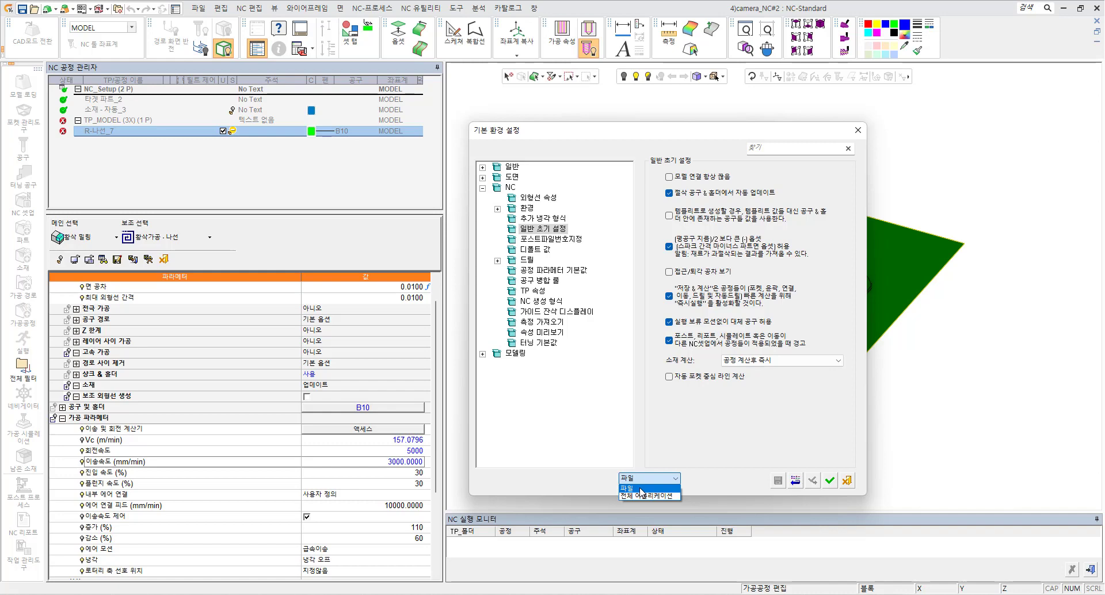
pyautogui.click(675, 498)
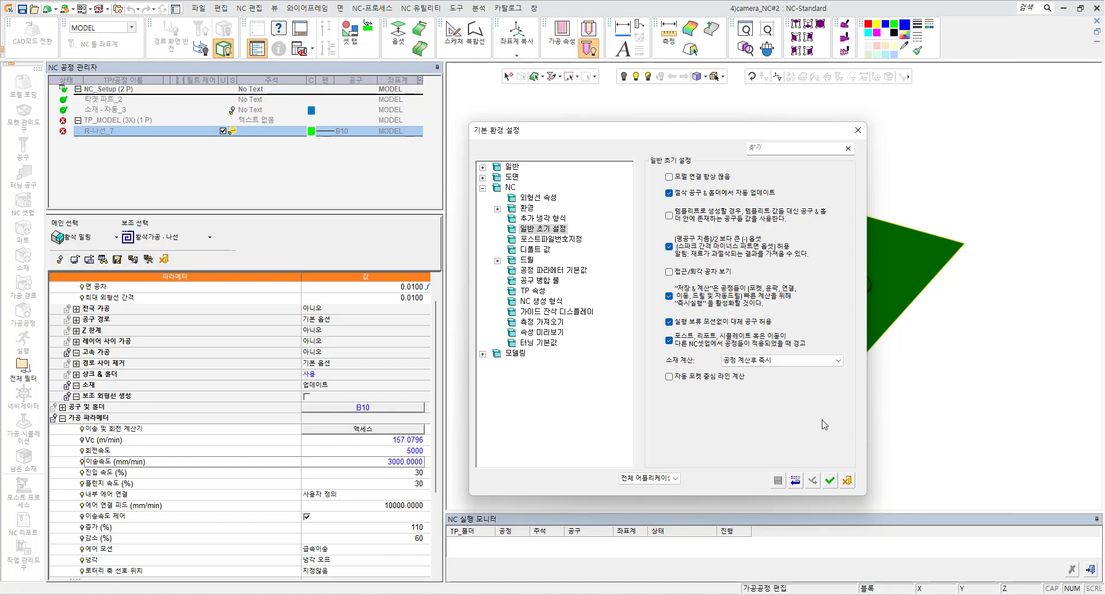
pyautogui.click(847, 480)
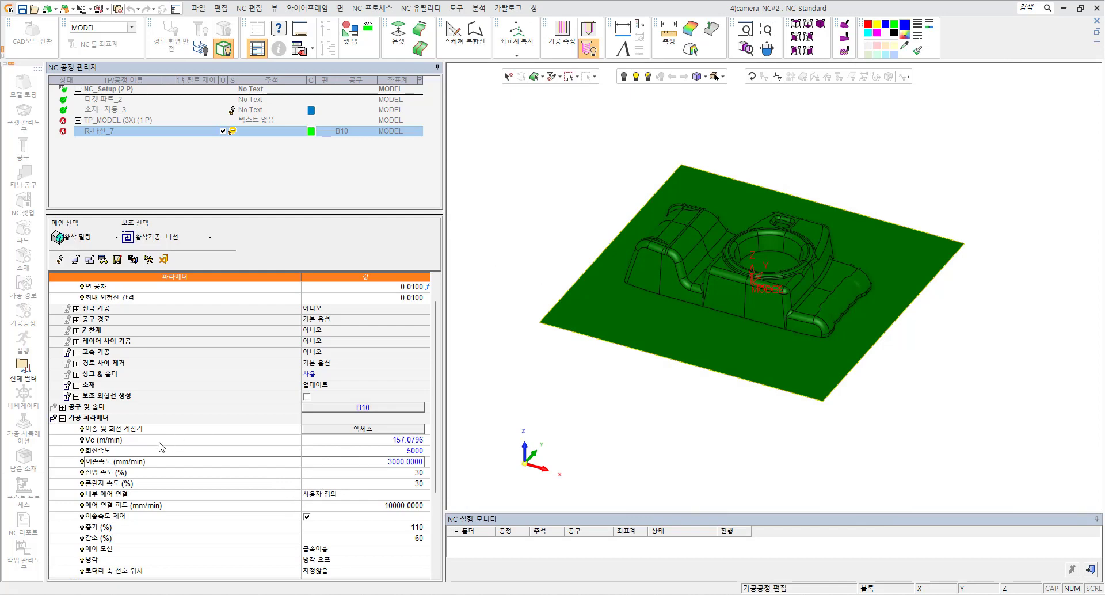
pyautogui.click(141, 453)
pyautogui.click(152, 465)
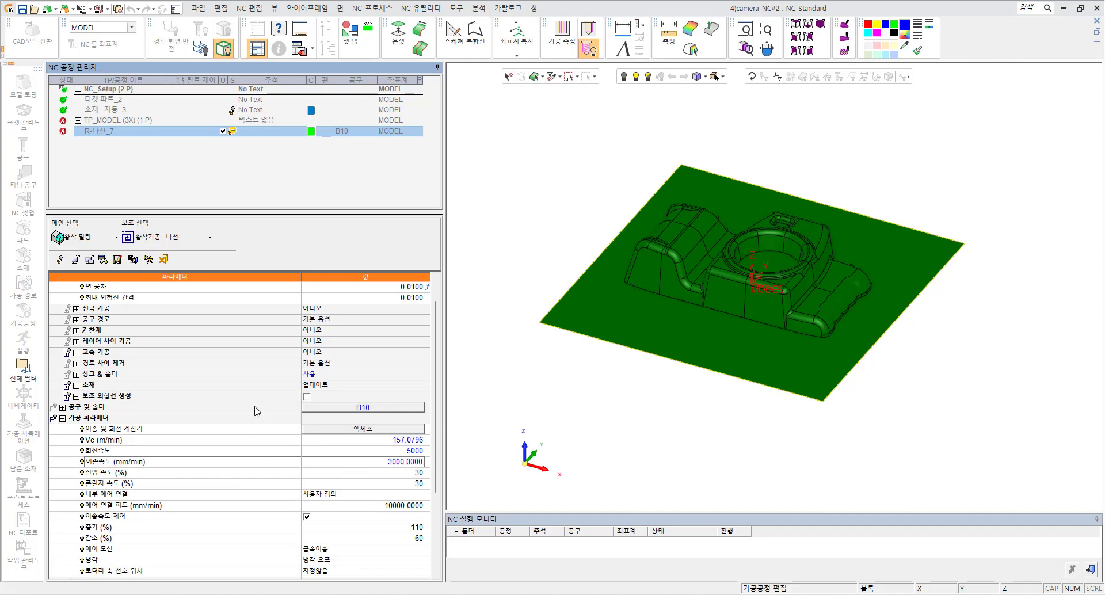
# - Check the safety plane height and internal safety height under 안전 높이 & 좌표계 with all parameters shown, and save and calculate the procedure
pyautogui.scroll(1, 257, 411)
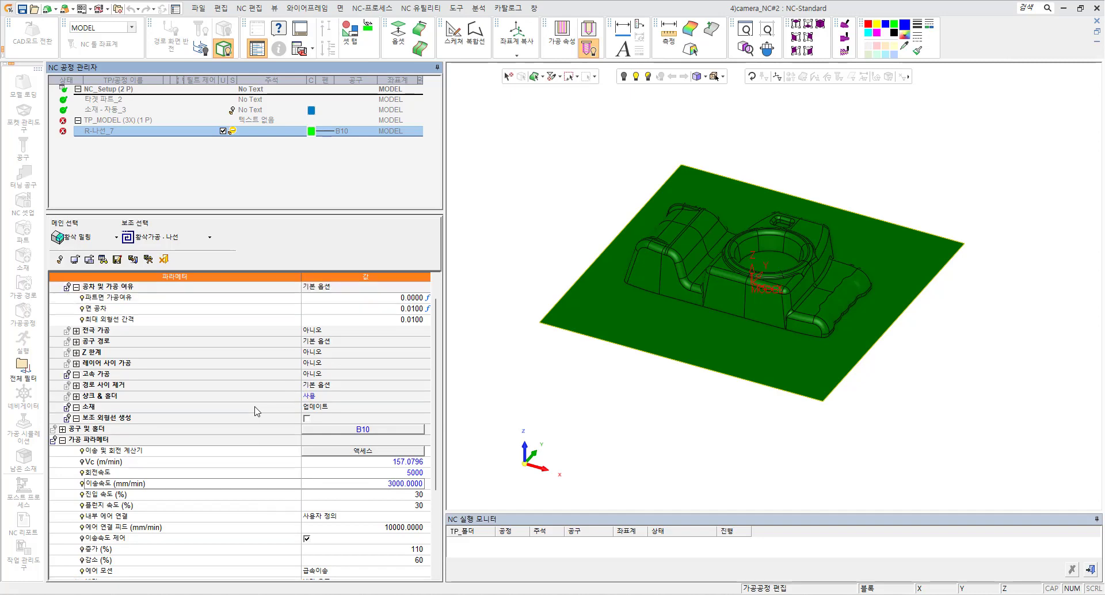
pyautogui.scroll(4, 257, 411)
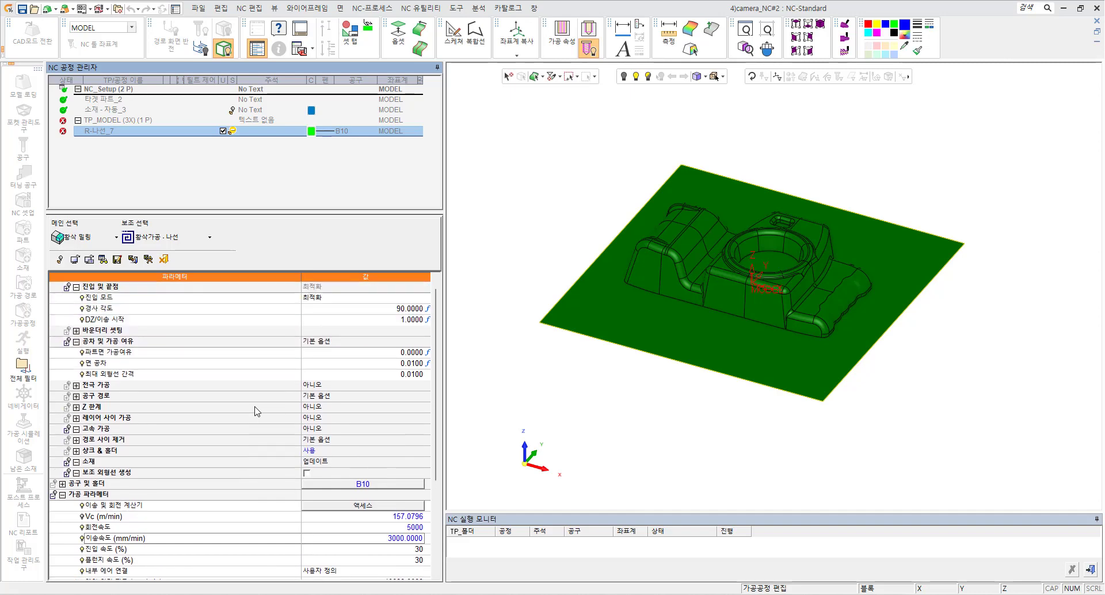
pyautogui.click(173, 167)
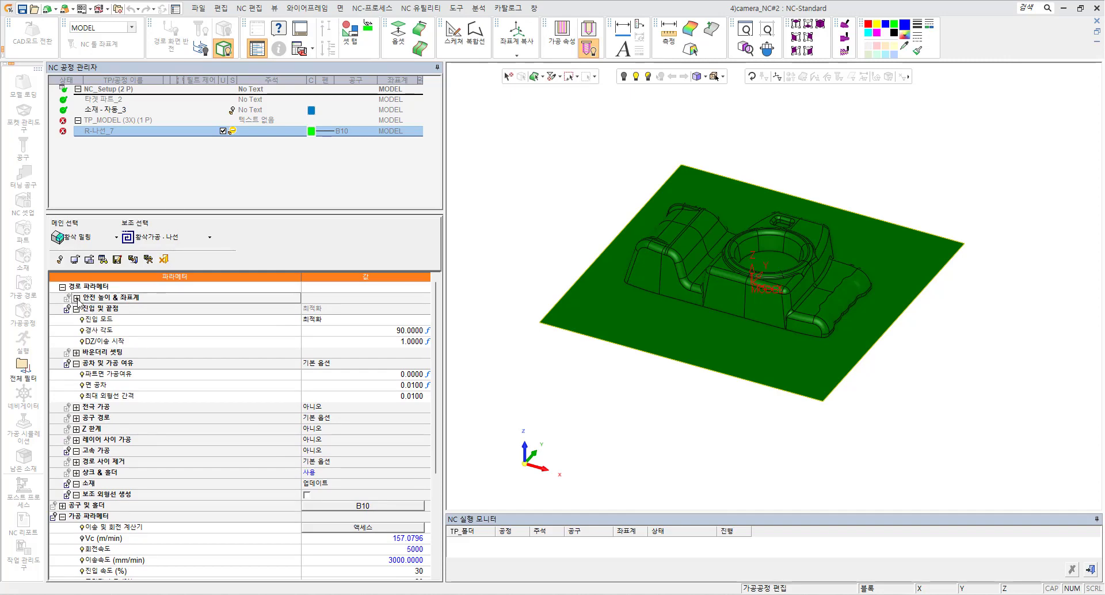
pyautogui.click(76, 297)
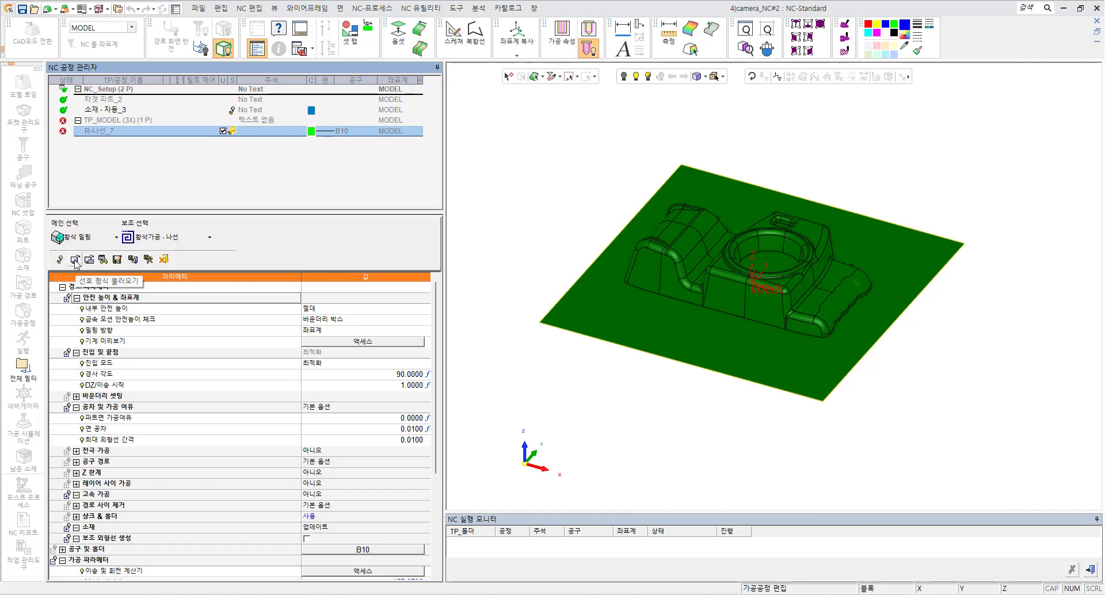
pyautogui.click(69, 297)
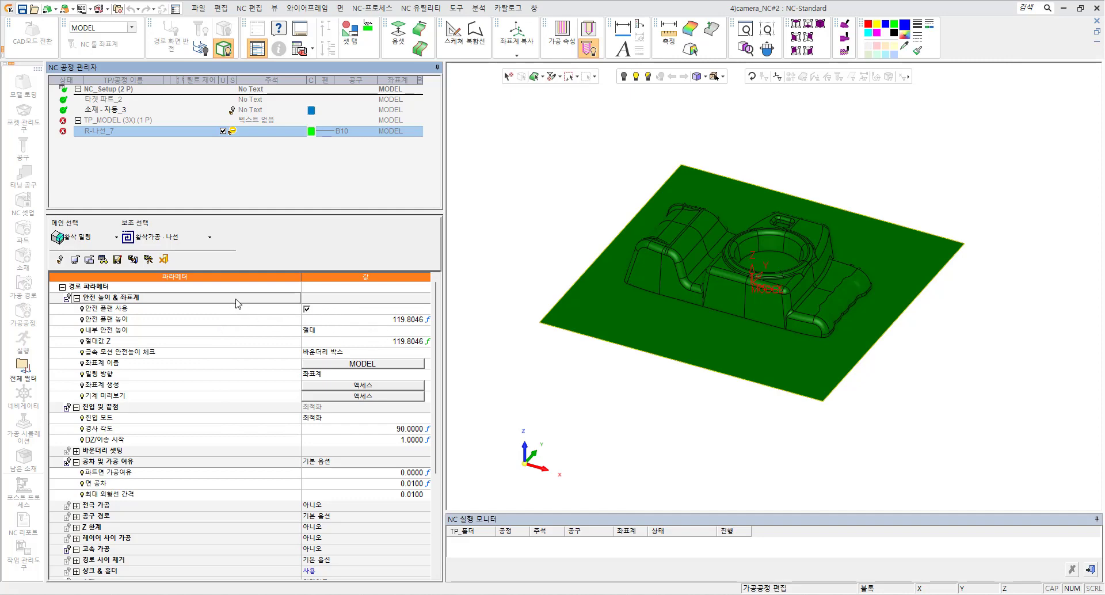
pyautogui.click(131, 322)
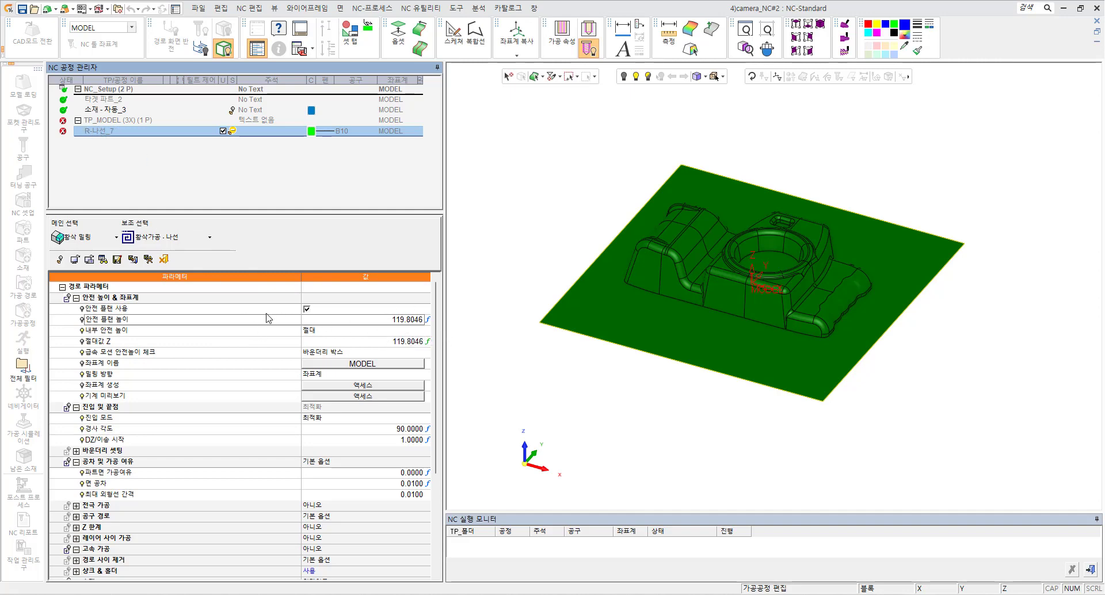
pyautogui.click(224, 331)
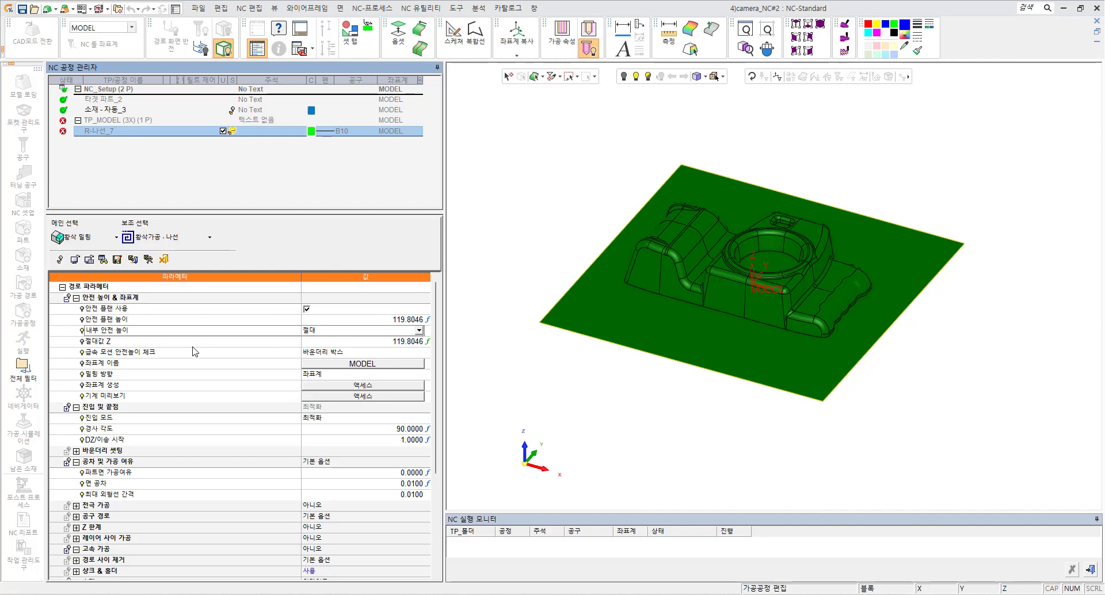
pyautogui.click(148, 264)
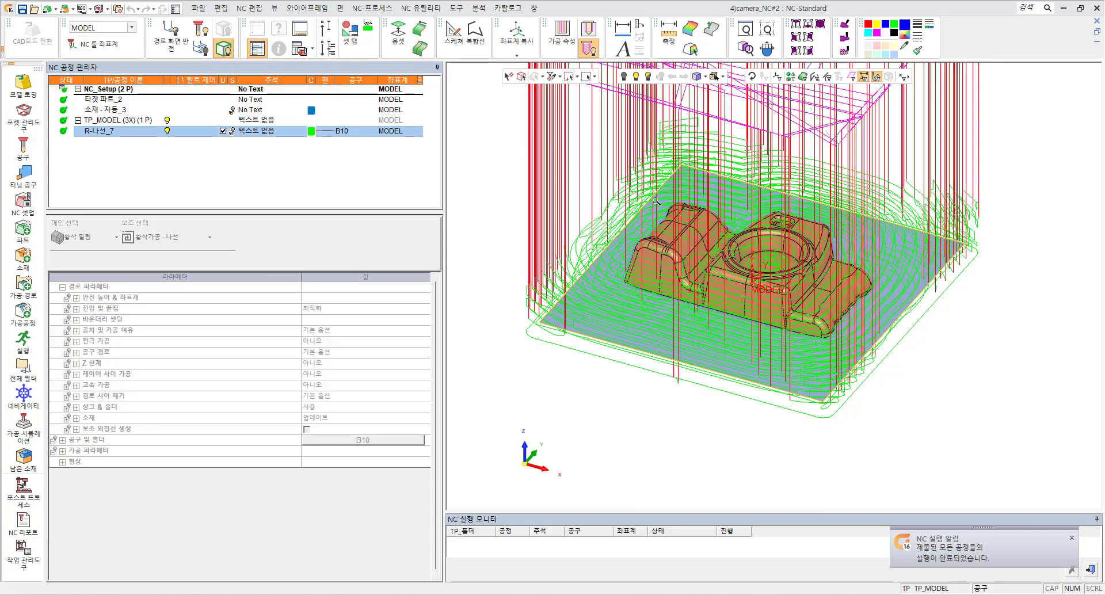
# - Measure the position of a toolpath corner point at the clearance height relative to the MODEL coordinate system, and close the measurement
pyautogui.moveTo(656, 190); pyautogui.dragTo(685, 339, button='middle')
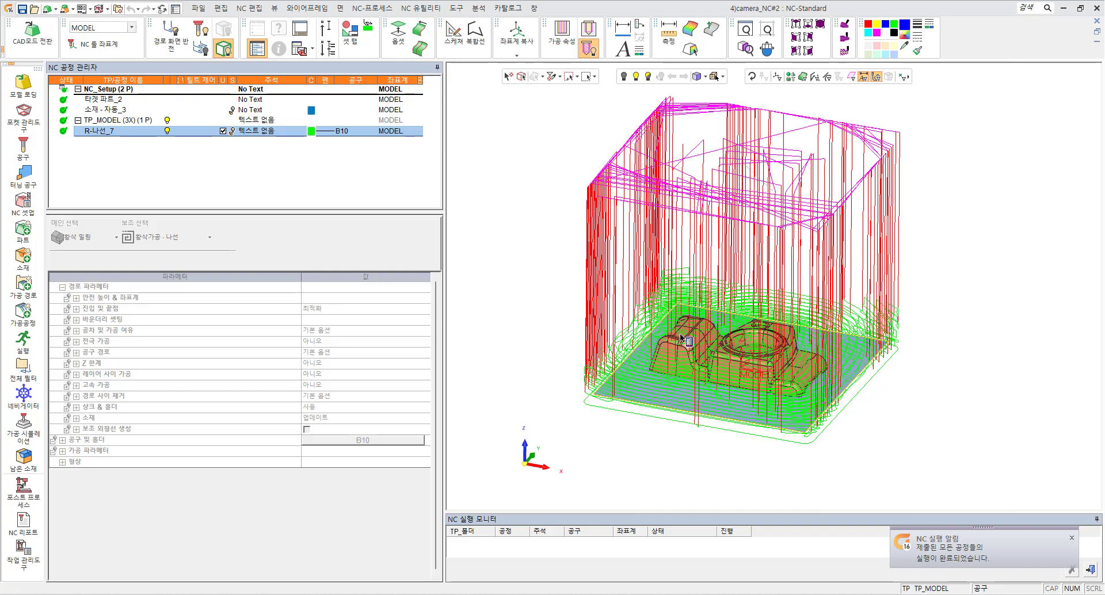
pyautogui.moveTo(588, 289)
pyautogui.keyDown('ctrl'); pyautogui.mouseDown(button='middle')
pyautogui.moveTo(604, 283)
pyautogui.moveTo(593, 288)
pyautogui.mouseUp(button='middle'); pyautogui.keyUp('ctrl')
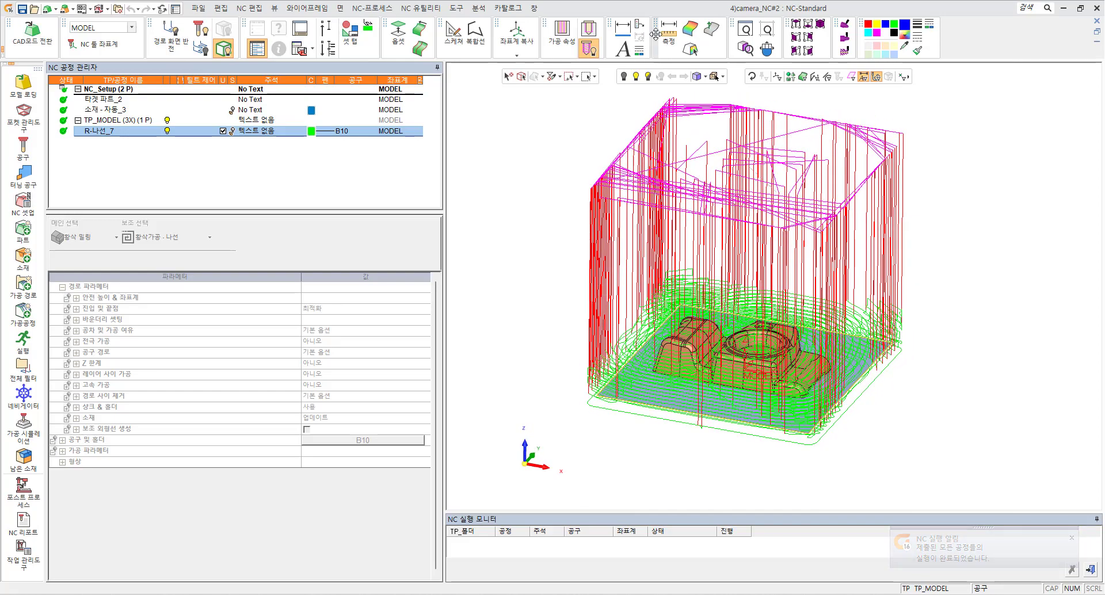
pyautogui.click(669, 35)
pyautogui.click(593, 190)
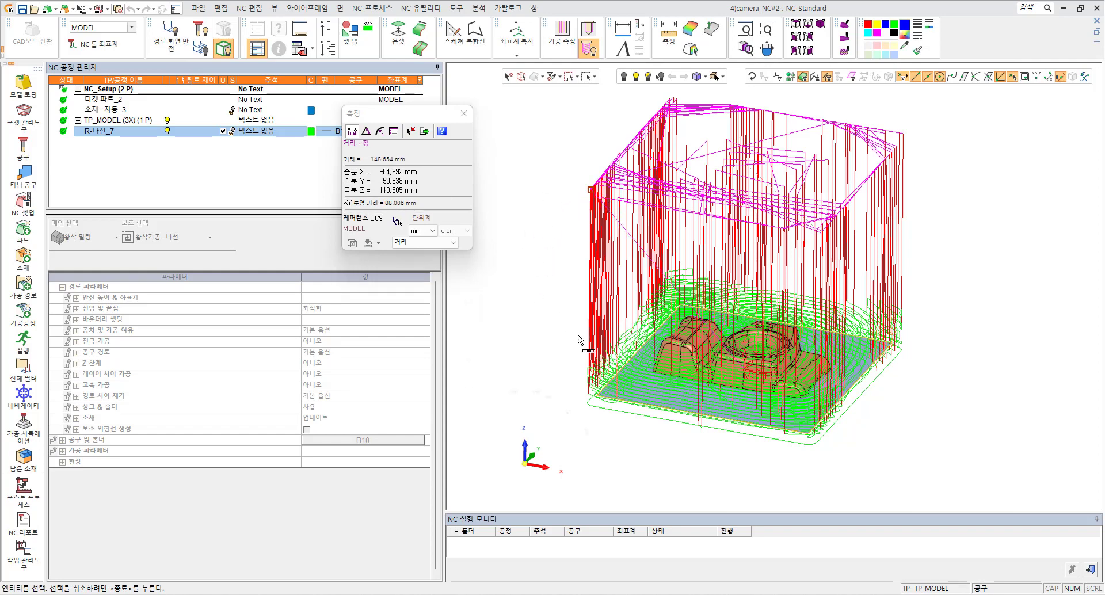
pyautogui.middleClick(557, 197)
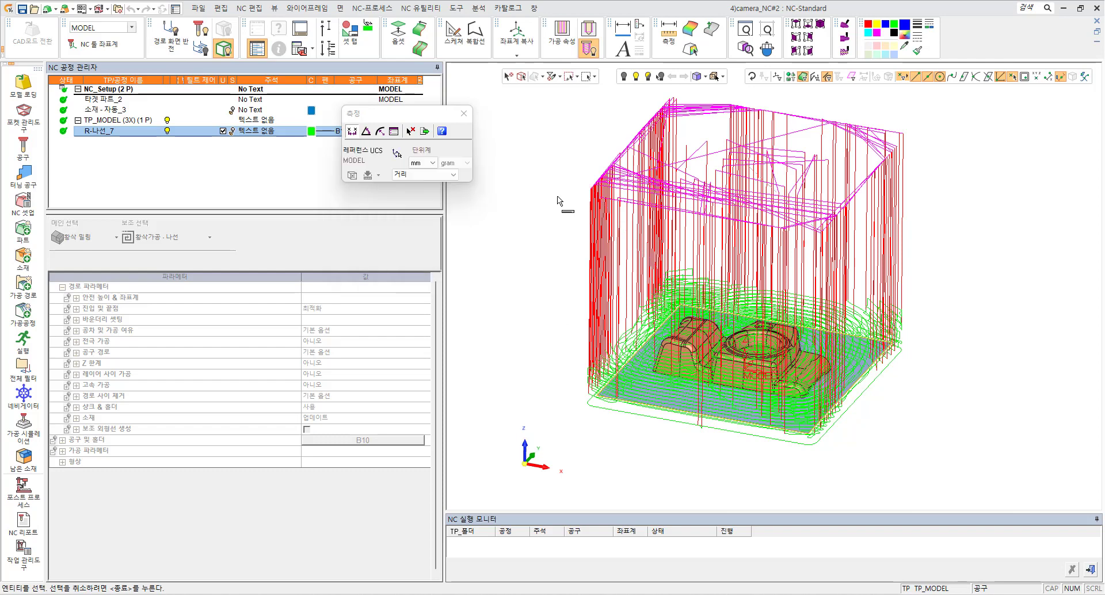
pyautogui.middleClick(558, 197)
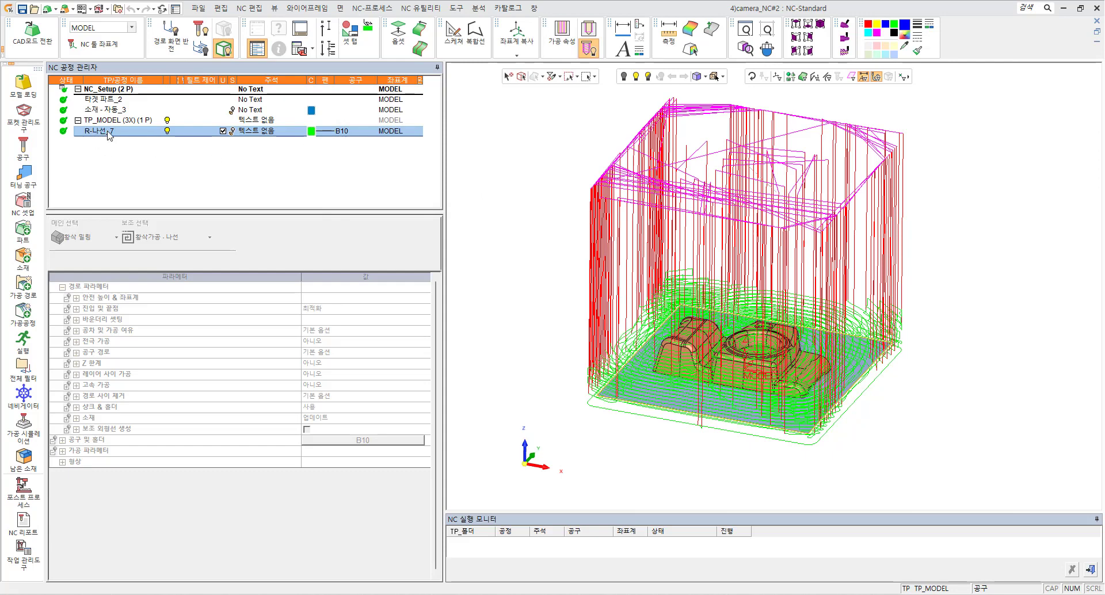
# - Toggle the R-나선_7 toolpath display off and on to compare the calculated path with the bare camera model
pyautogui.click(167, 130)
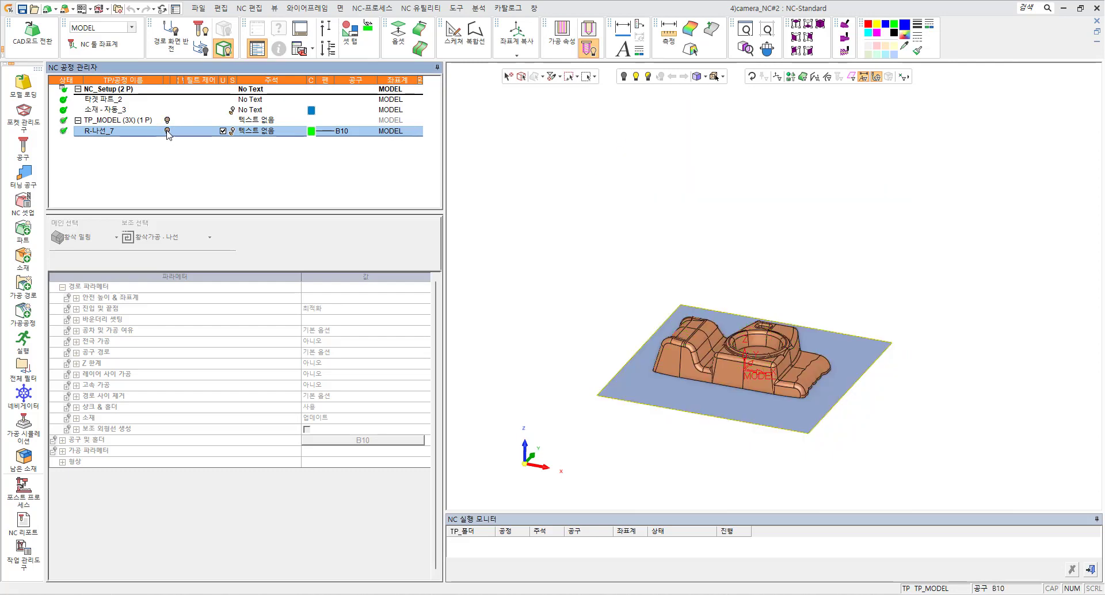
pyautogui.click(167, 131)
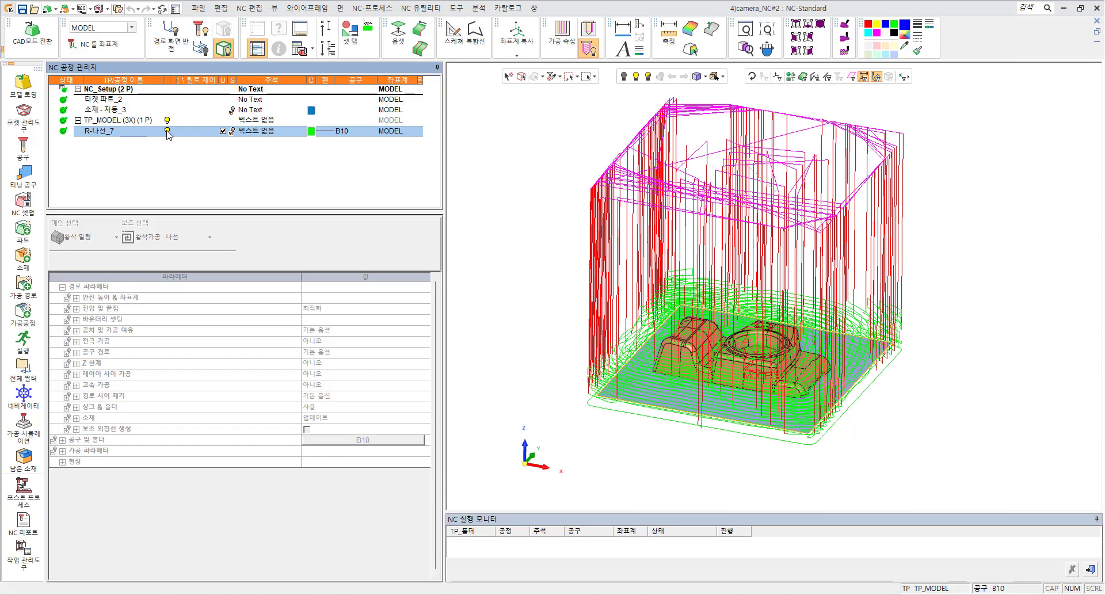
pyautogui.click(167, 131)
pyautogui.click(167, 131)
pyautogui.moveTo(494, 218)
pyautogui.mouseDown(button='middle')
pyautogui.moveTo(500, 239)
pyautogui.moveTo(492, 214)
pyautogui.moveTo(495, 226)
pyautogui.mouseUp(button='middle')
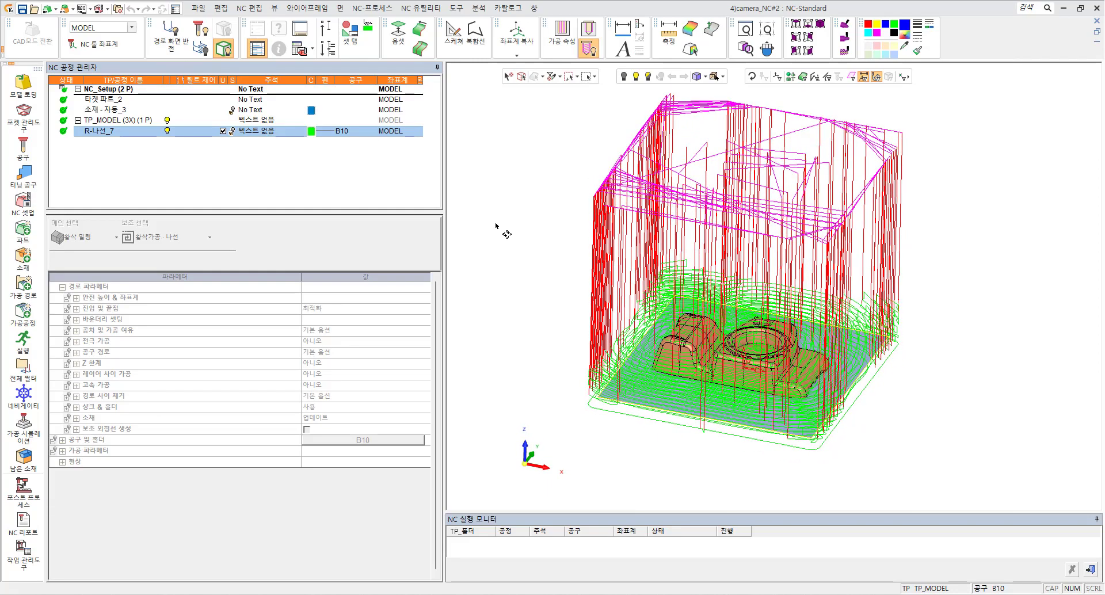
# - Hide the R-나선_7 toolpath, and preview the 소재 - 자동_3 initial stock and the stock remaining after the spiral roughing
pyautogui.click(168, 130)
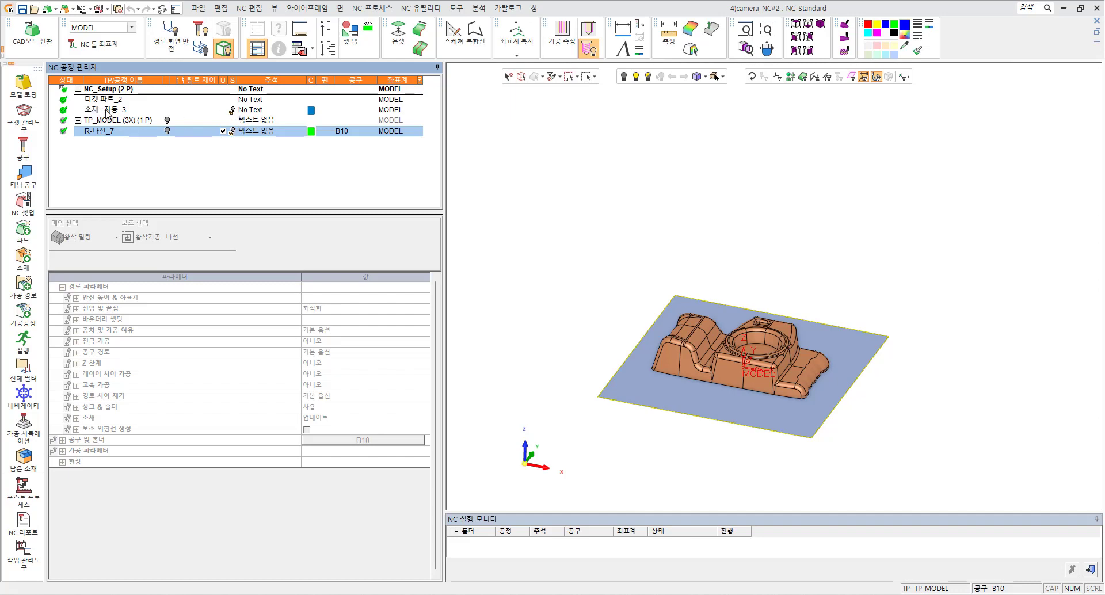
pyautogui.click(233, 110)
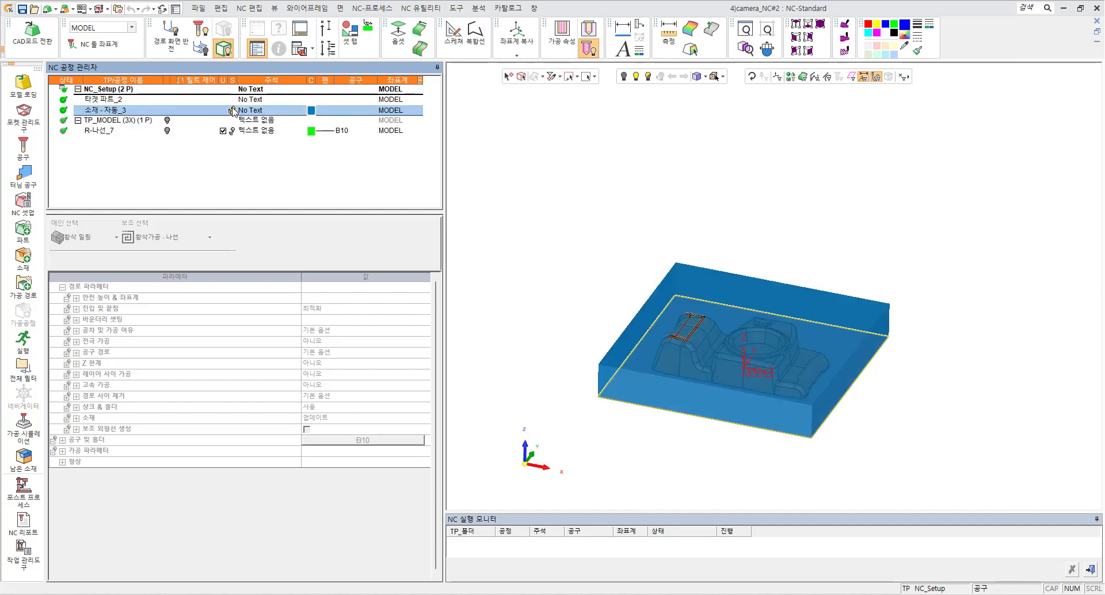
pyautogui.click(232, 110)
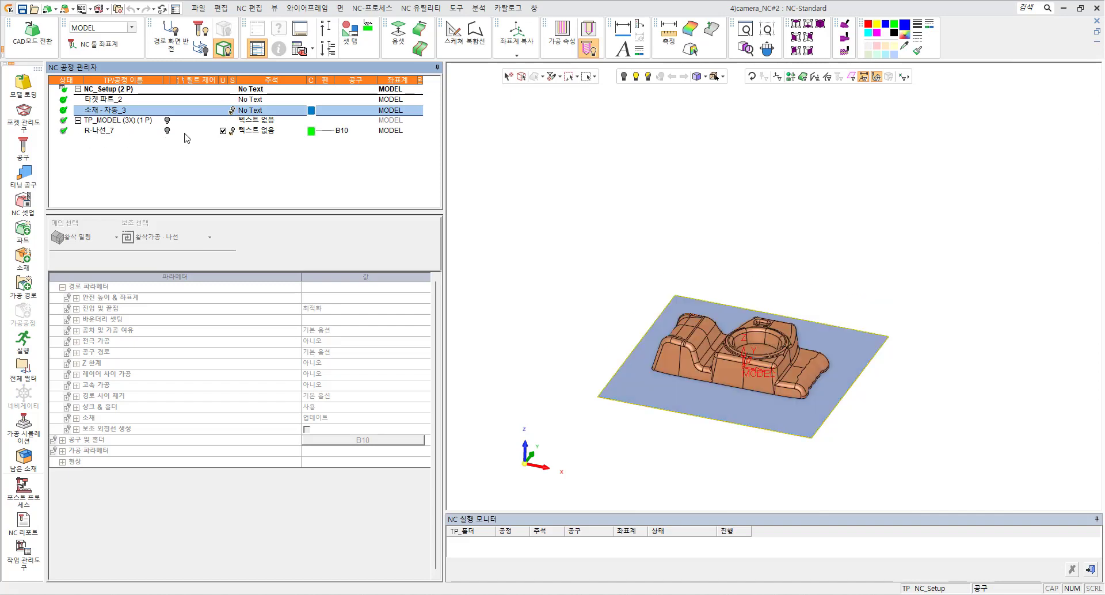
pyautogui.click(233, 132)
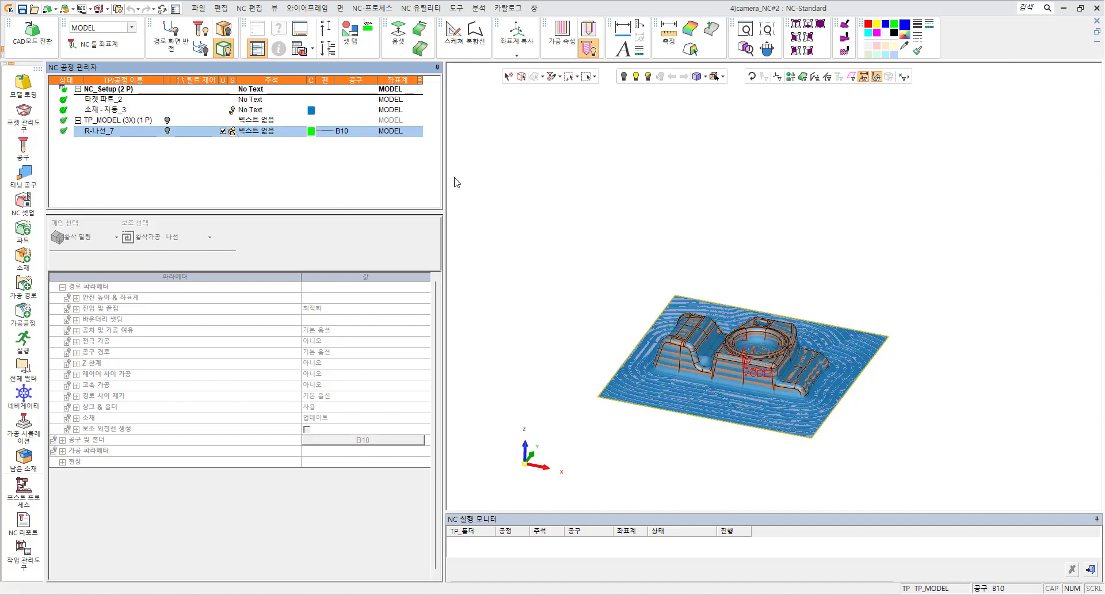
pyautogui.scroll(3, 794, 366)
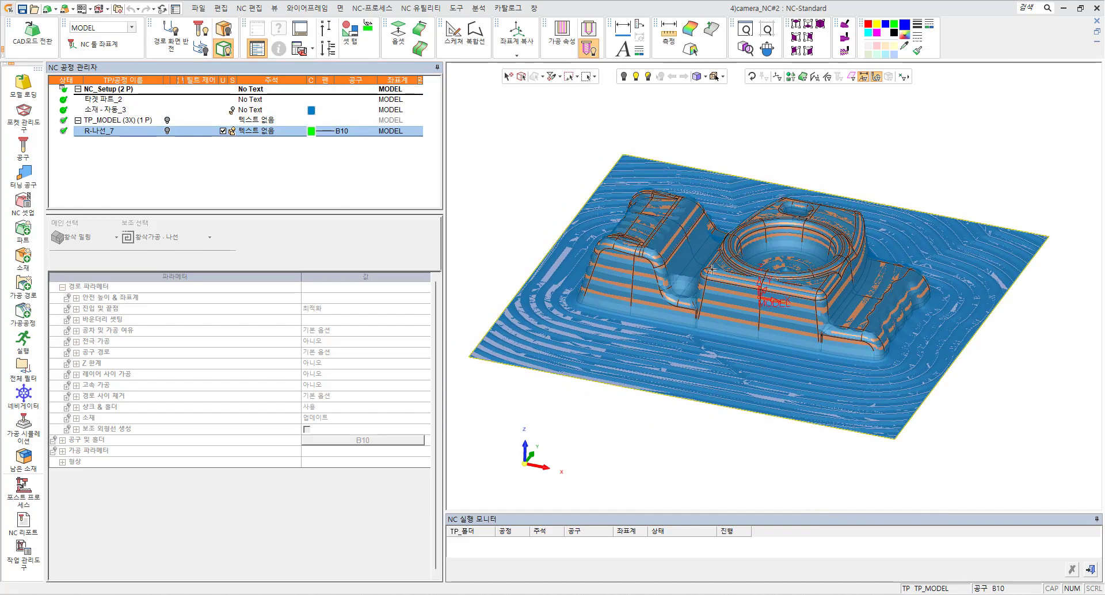
pyautogui.click(232, 131)
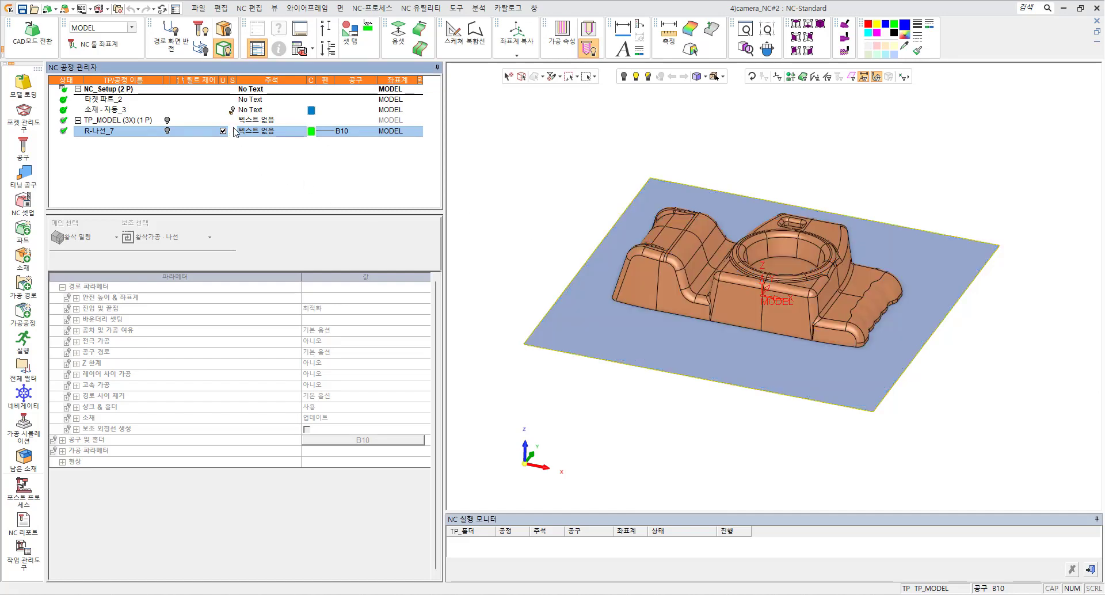
pyautogui.click(233, 131)
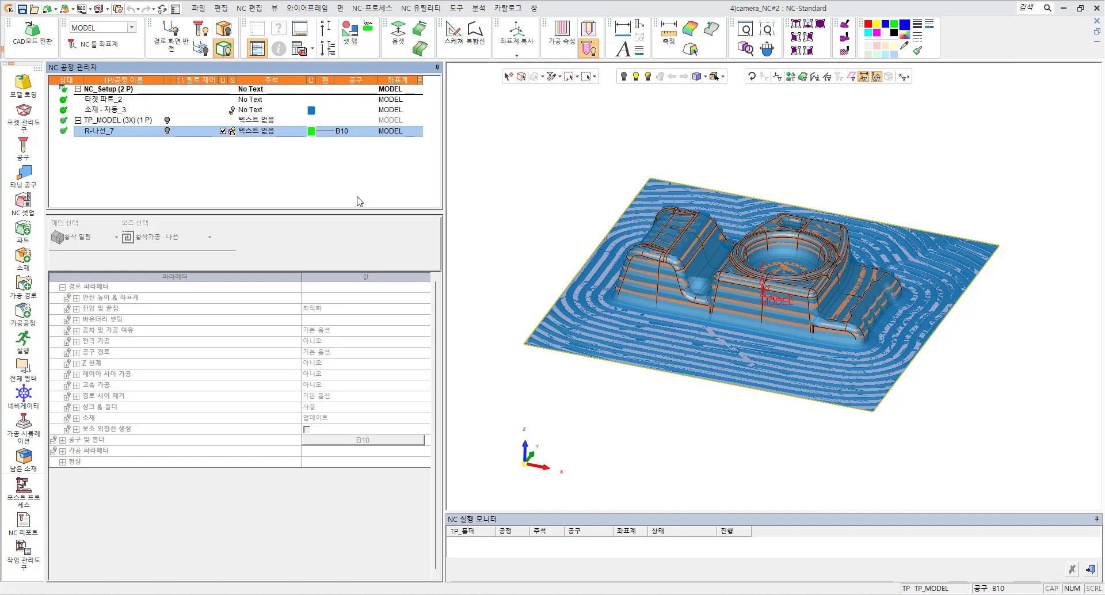
pyautogui.click(233, 131)
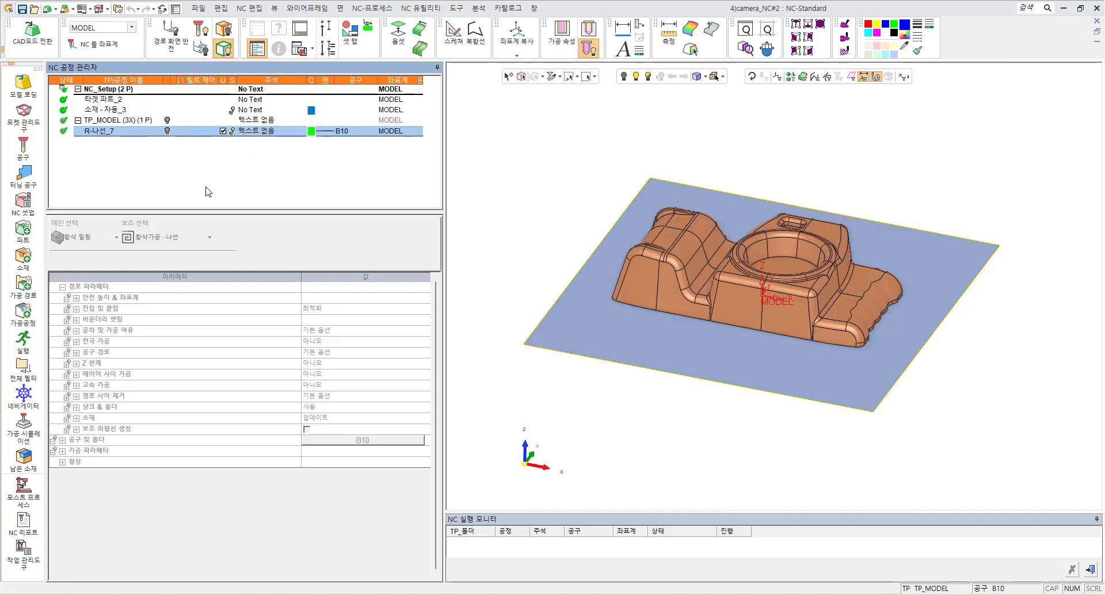
# - Show the R-나선_7 toolpath again, and open the procedure in the toolpath navigator
pyautogui.click(167, 130)
pyautogui.keyDown('ctrl'); pyautogui.moveTo(709, 178); pyautogui.dragTo(714, 241, button='right'); pyautogui.keyUp('ctrl')
pyautogui.keyDown('ctrl'); pyautogui.moveTo(704, 253); pyautogui.dragTo(682, 330, button='middle'); pyautogui.keyUp('ctrl')
pyautogui.moveTo(650, 331)
pyautogui.keyDown('ctrl'); pyautogui.mouseDown()
pyautogui.moveTo(647, 285)
pyautogui.moveTo(645, 316)
pyautogui.mouseUp(); pyautogui.keyUp('ctrl')
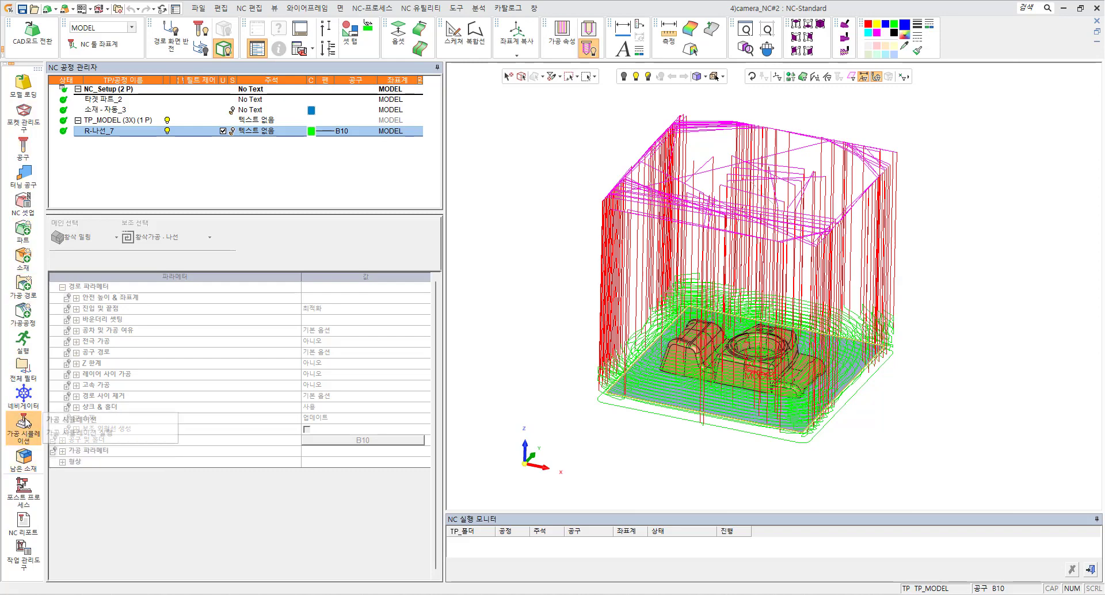
pyautogui.click(24, 396)
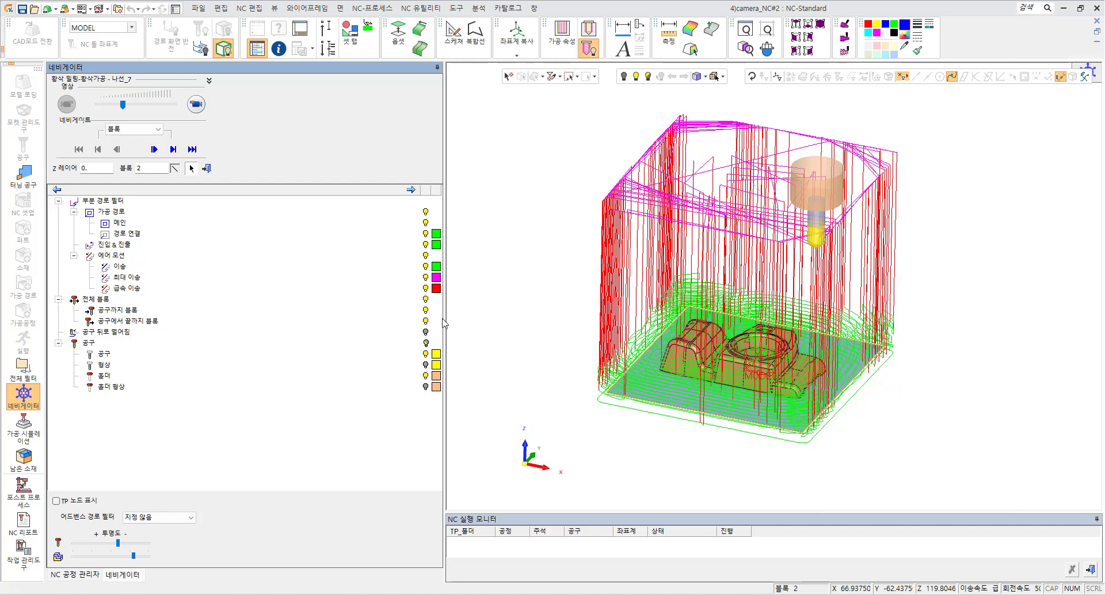
# - Colour the 경로 연결 moves yellow and the 진입 & 진출 moves cyan, and inspect the recoloured toolpath around the camera model
pyautogui.click(436, 234)
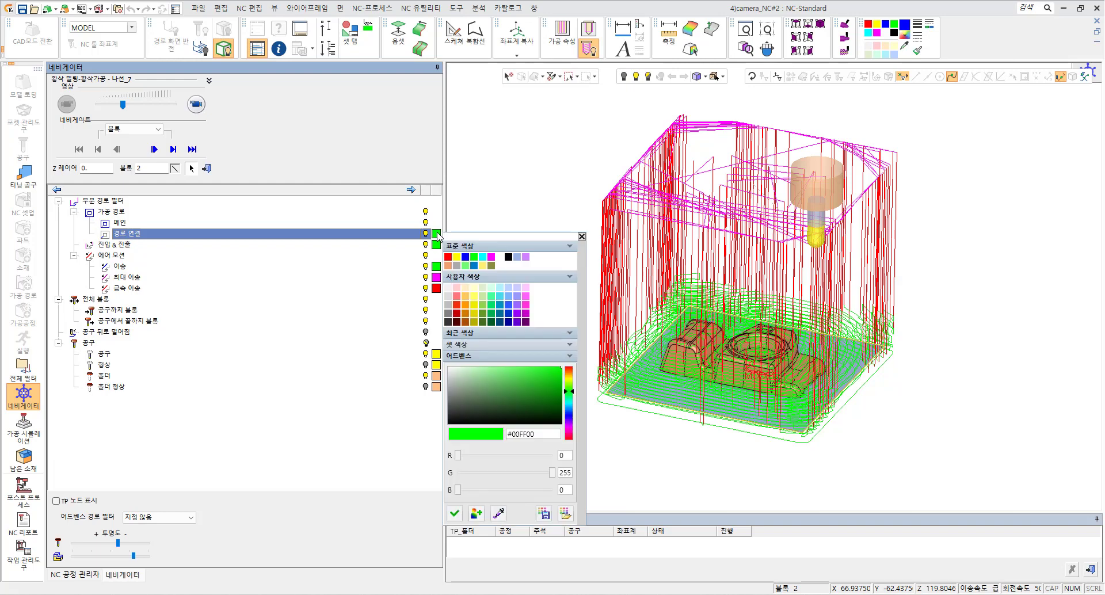
pyautogui.click(455, 257)
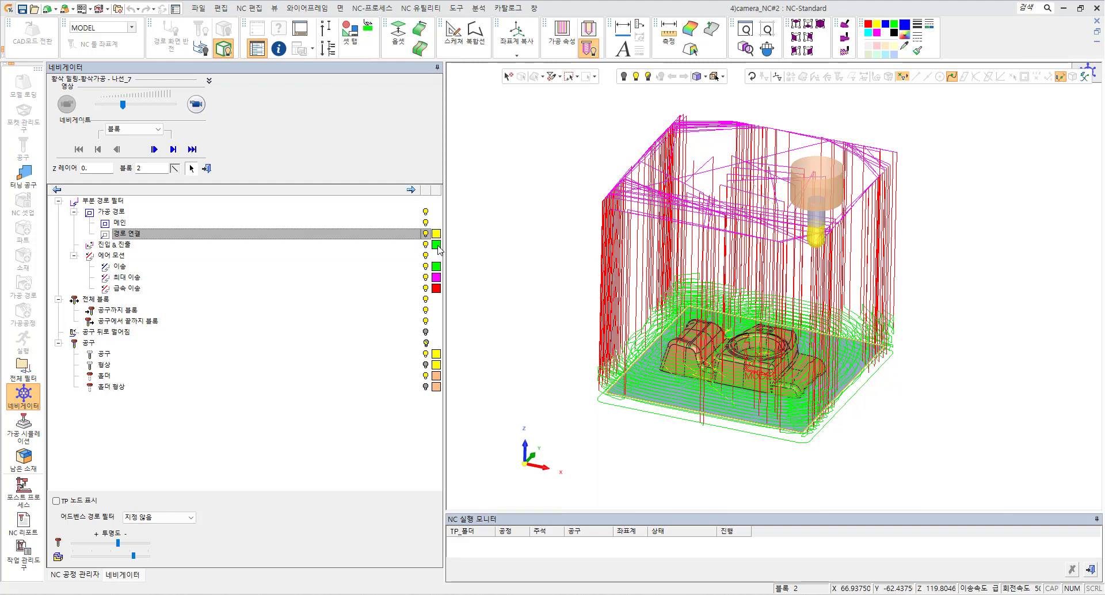
pyautogui.click(438, 249)
pyautogui.click(475, 271)
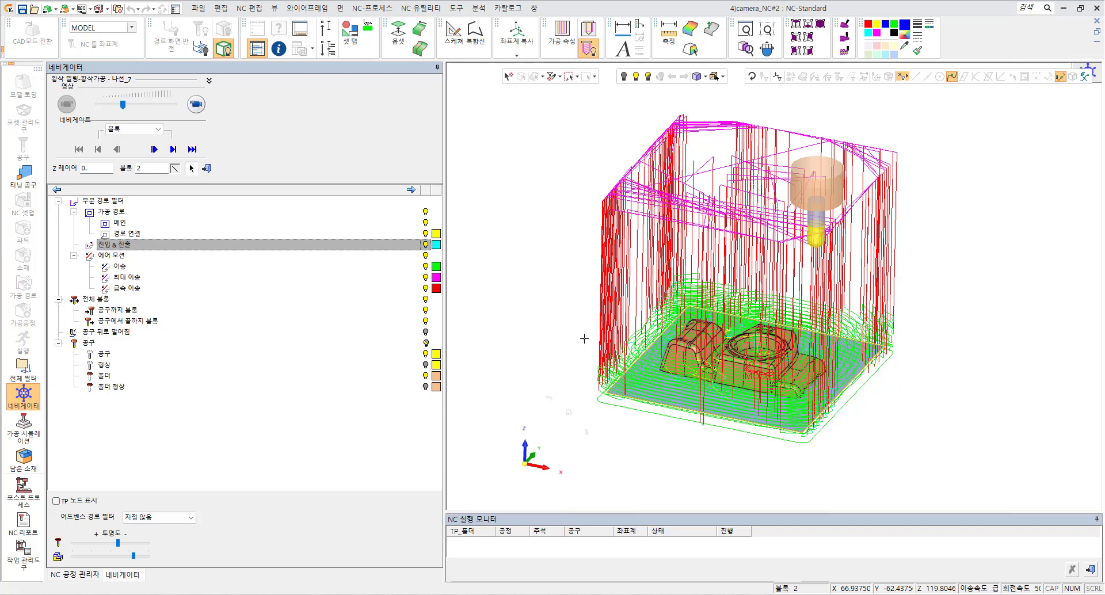
pyautogui.keyDown('ctrl'); pyautogui.moveTo(634, 385); pyautogui.dragTo(684, 306, button='middle'); pyautogui.keyUp('ctrl')
pyautogui.scroll(4, 684, 306)
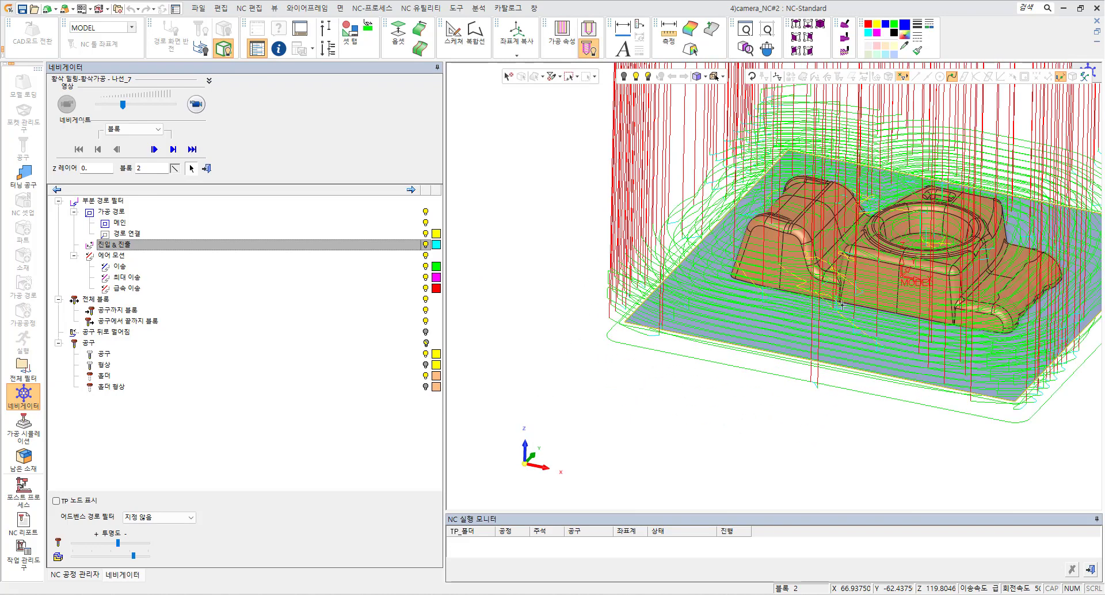
pyautogui.scroll(-3, 867, 285)
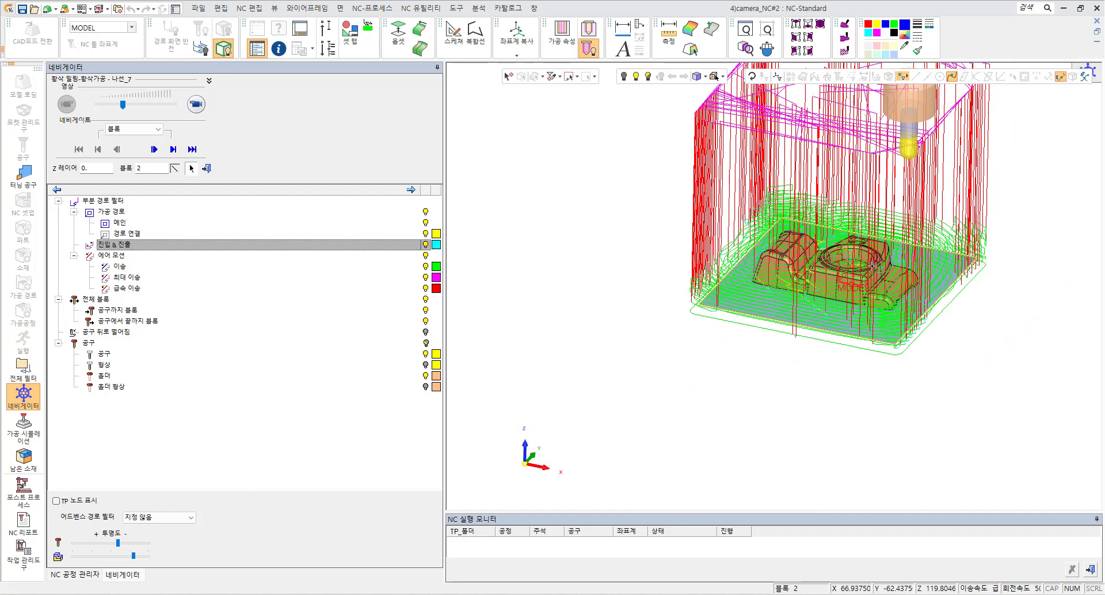
pyautogui.scroll(-2, 867, 285)
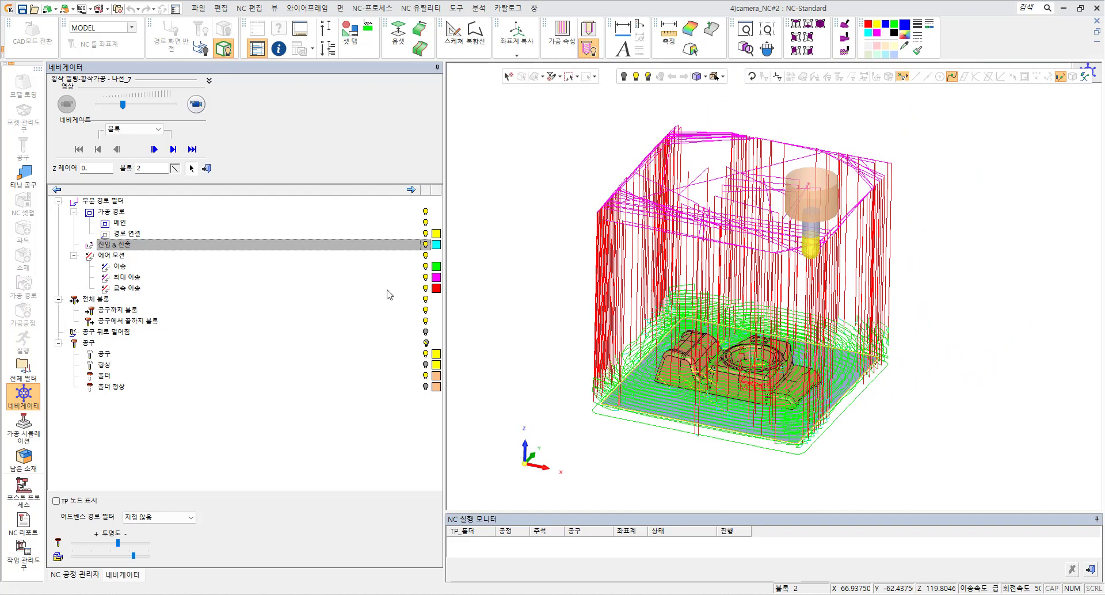
# - Check the 진입 & 진출, 경로 연결 and 에어 모션 motion filters by toggling their display, leaving all of them shown
pyautogui.click(425, 246)
pyautogui.click(426, 234)
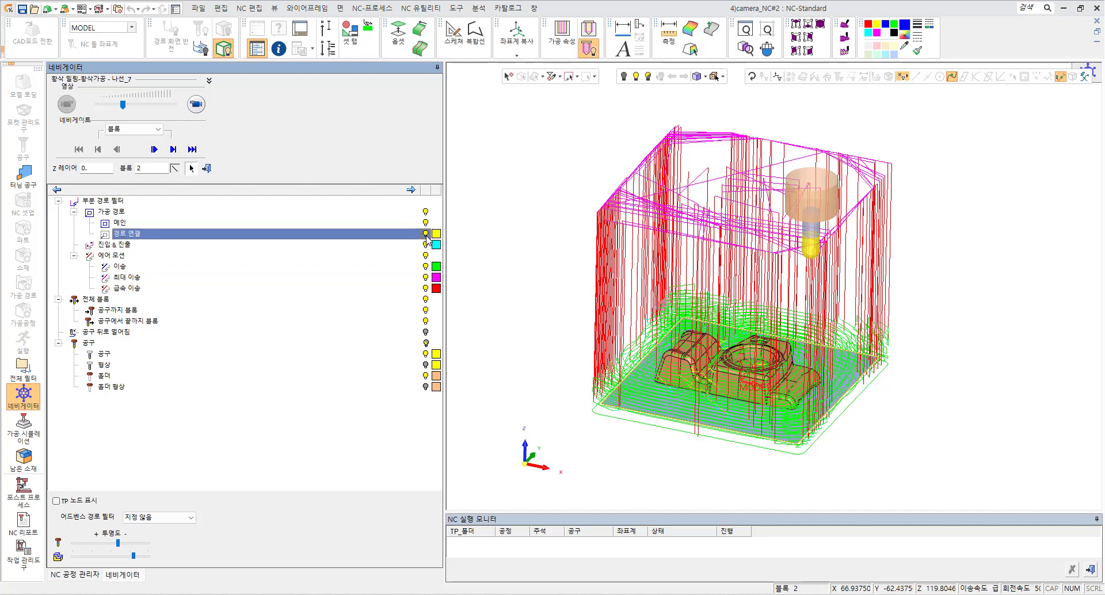
pyautogui.click(426, 234)
pyautogui.click(426, 256)
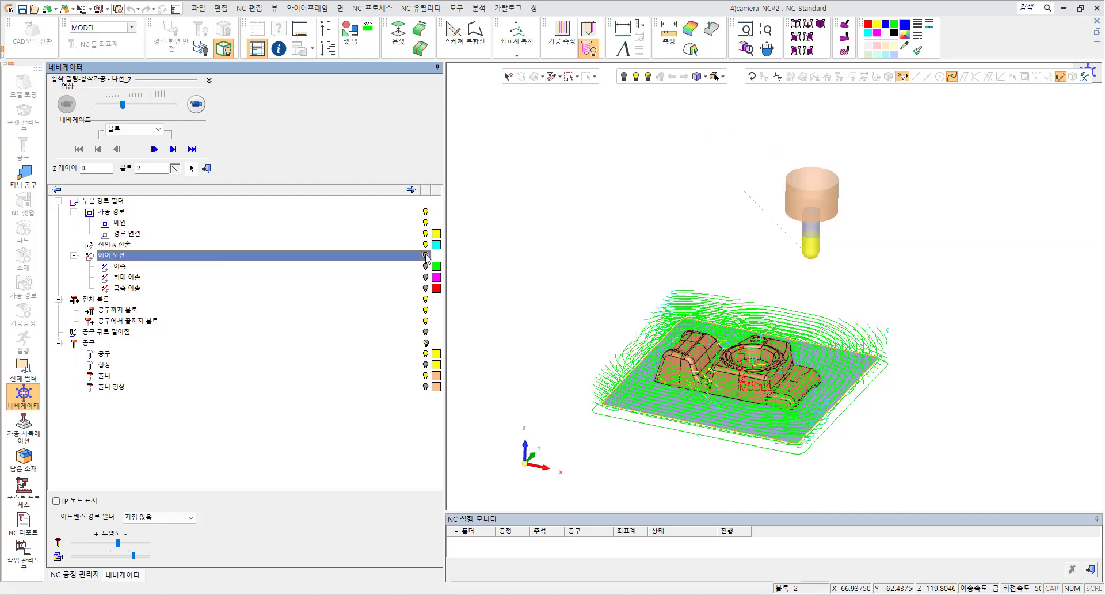
pyautogui.click(426, 256)
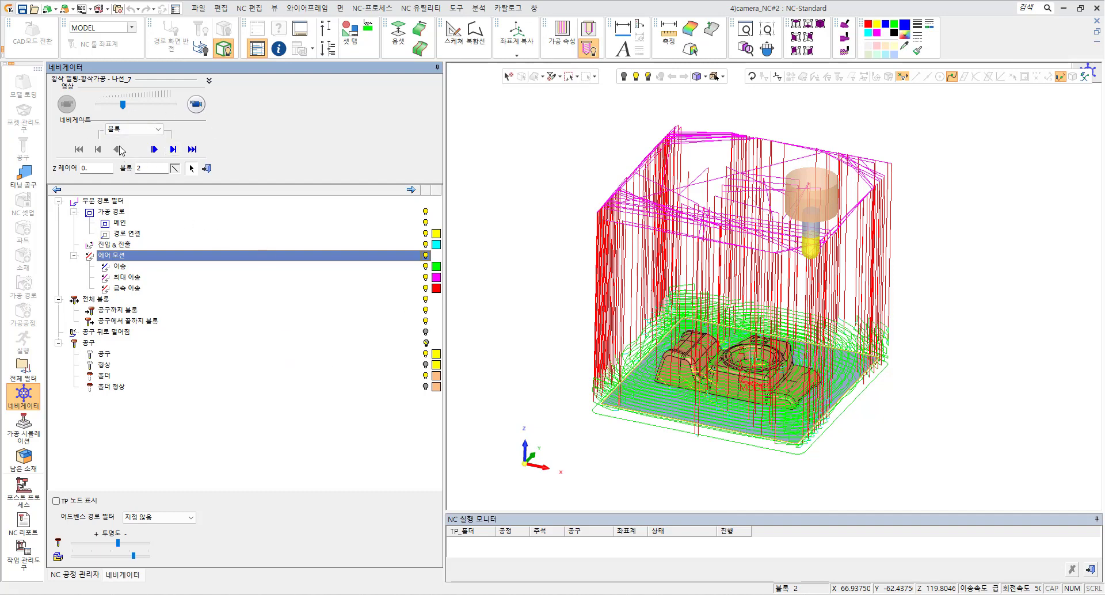
# - Play the tool motion at a higher speed, comparing the 레이어 and 경로 navigation modes, and pause it in 블록 mode
pyautogui.click(196, 104)
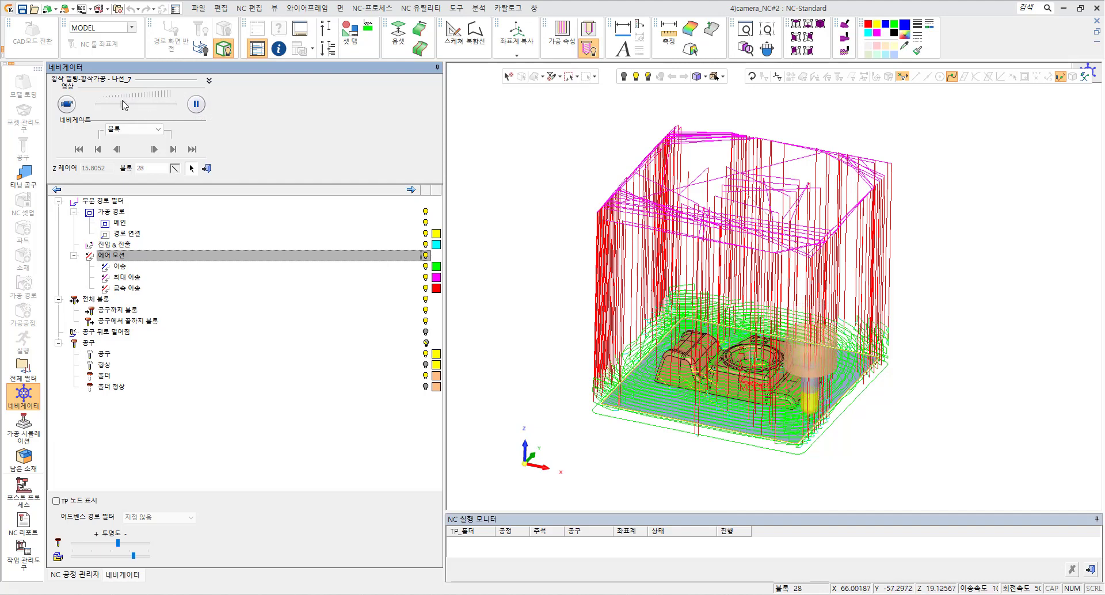
pyautogui.moveTo(122, 107)
pyautogui.mouseDown()
pyautogui.moveTo(158, 108)
pyautogui.moveTo(140, 107)
pyautogui.mouseUp()
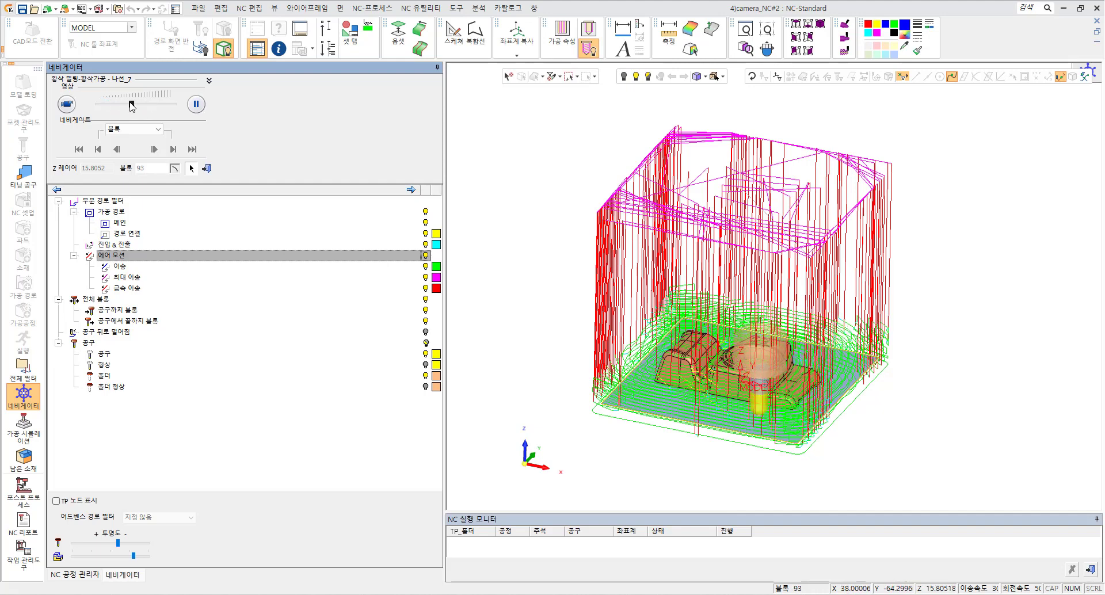
pyautogui.click(134, 129)
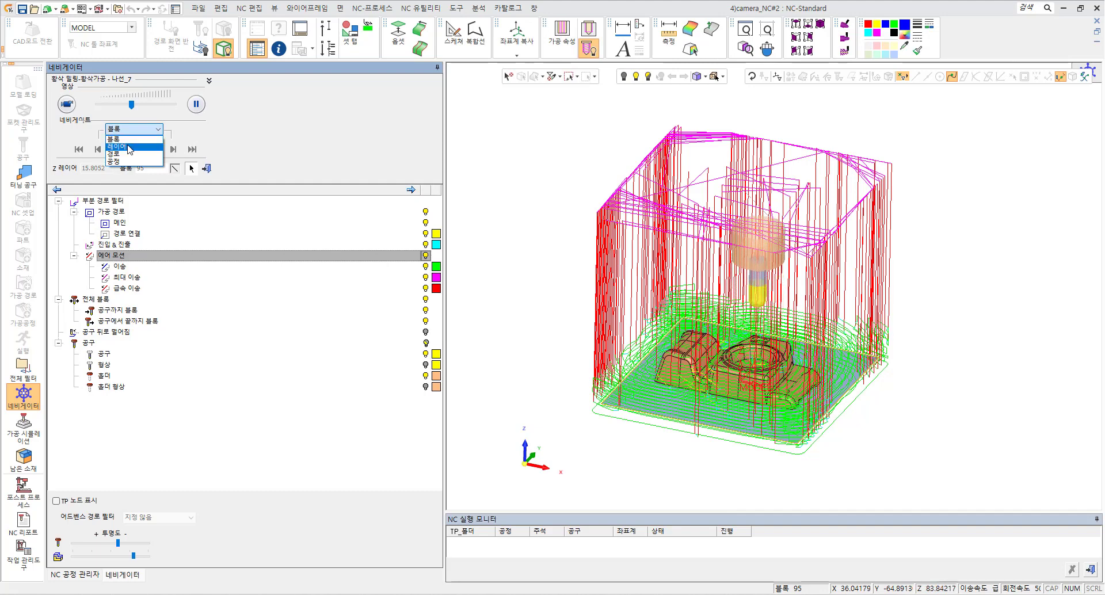
pyautogui.click(131, 146)
pyautogui.click(133, 129)
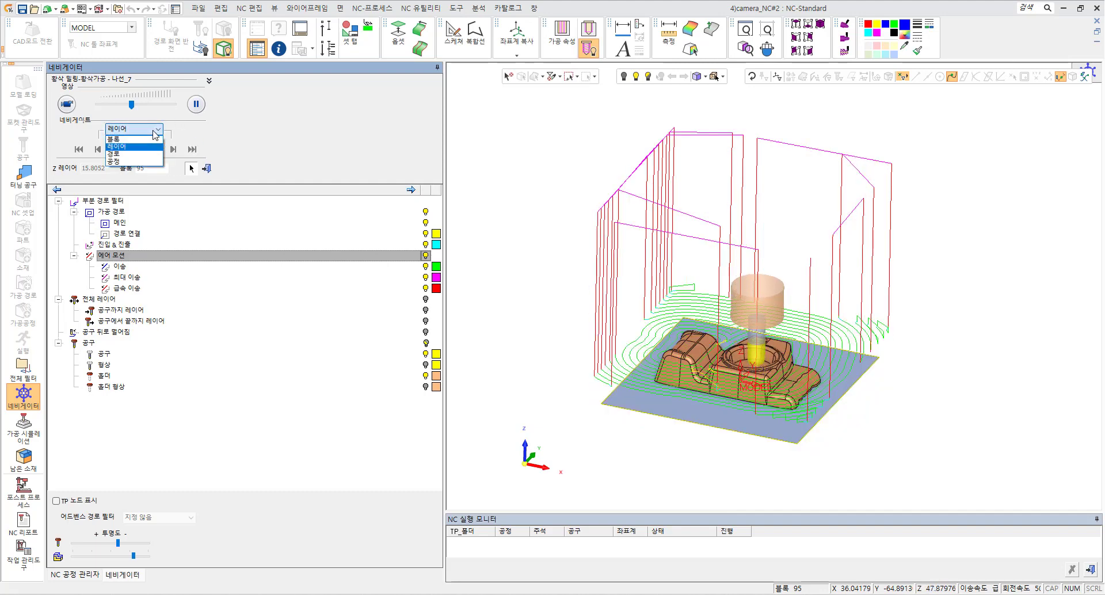
pyautogui.click(134, 158)
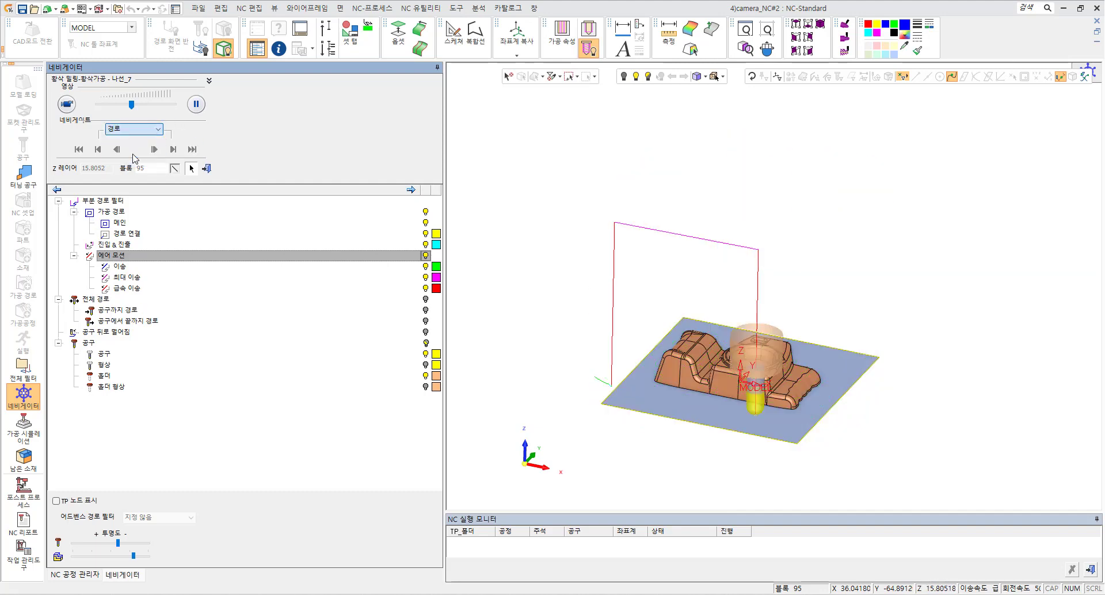
pyautogui.click(157, 129)
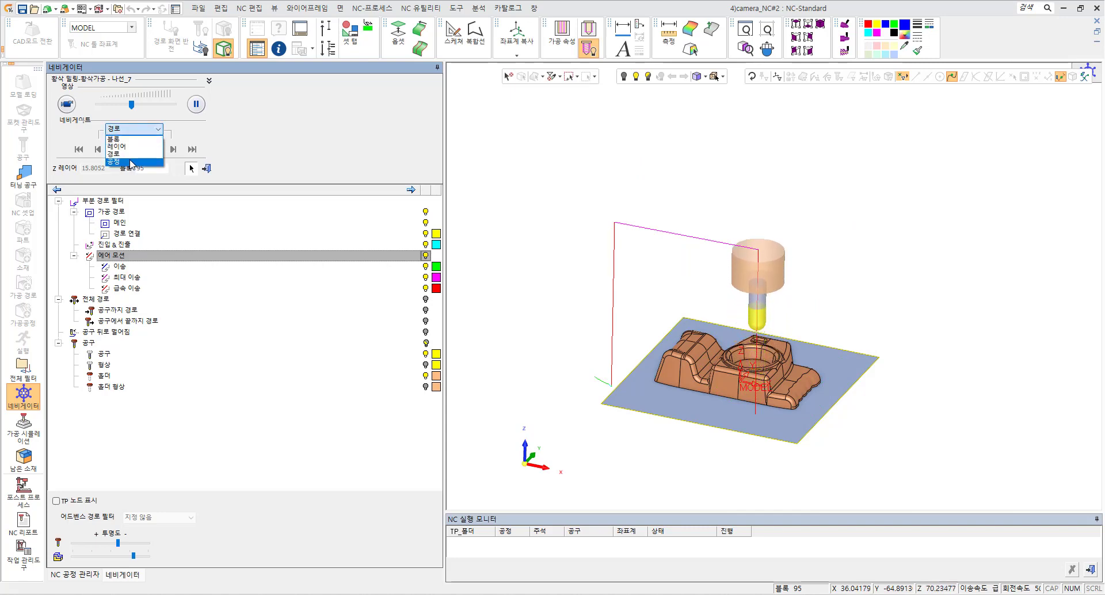
pyautogui.click(118, 138)
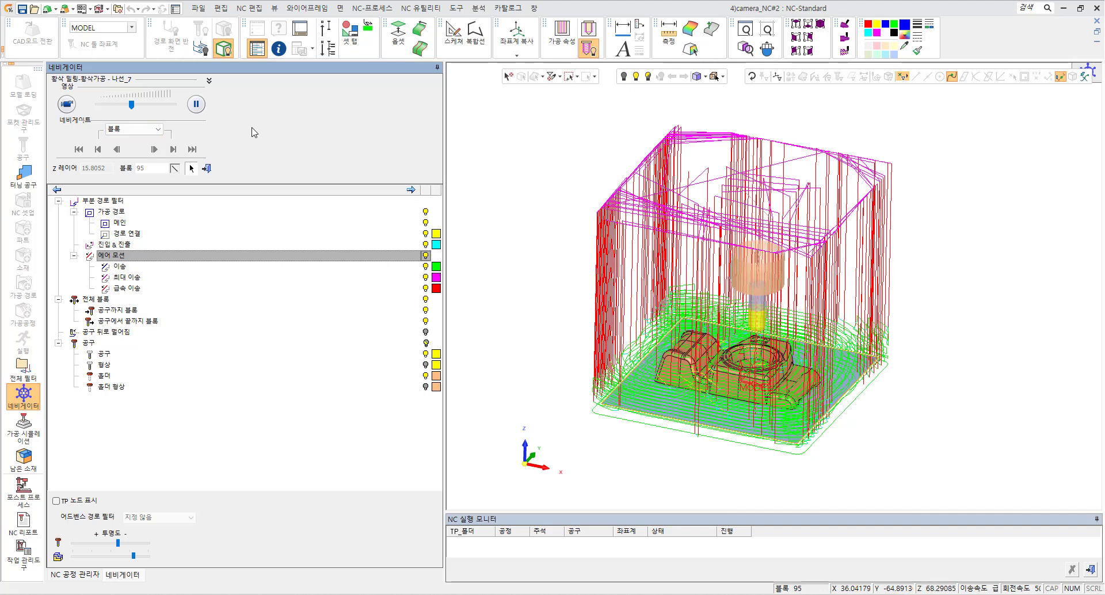
pyautogui.click(197, 105)
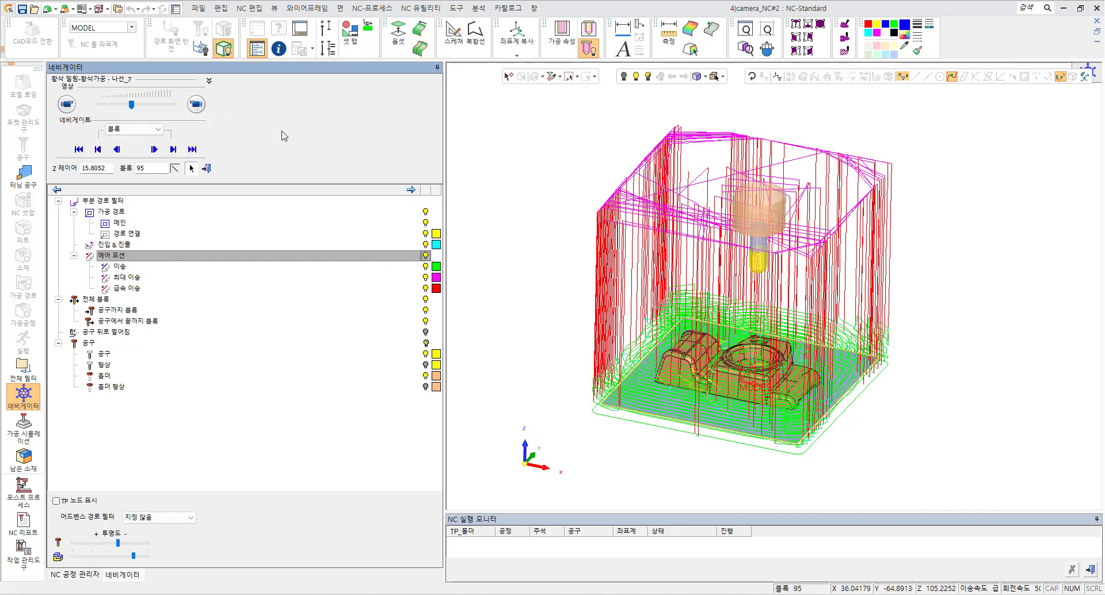
# - Place the tool at various points along the R-나선_7 toolpath to check its position at different Z layers, and close the navigator
pyautogui.click(660, 389)
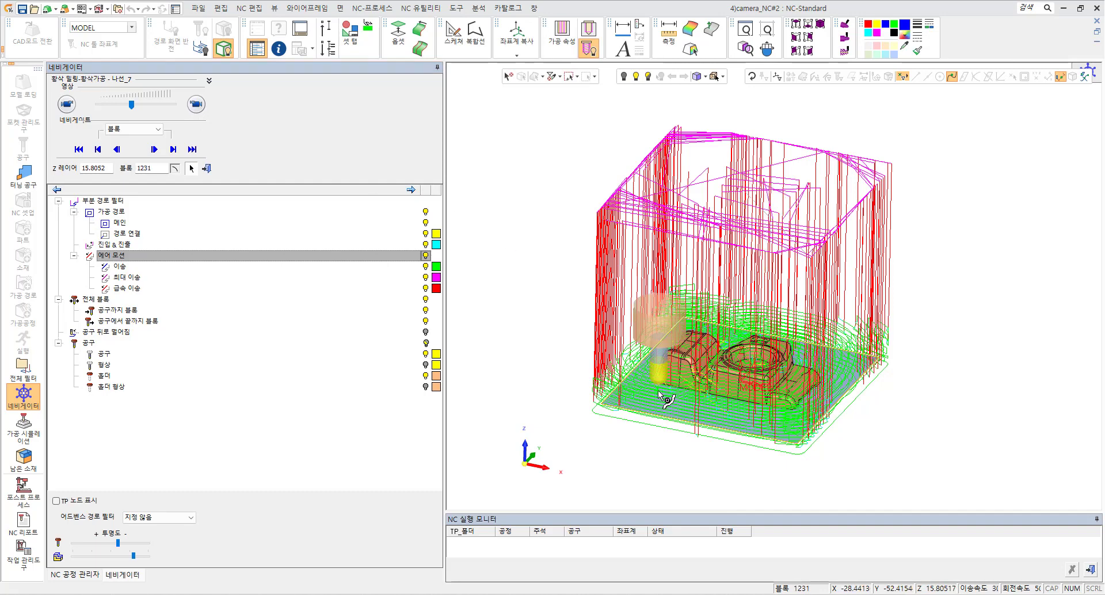
pyautogui.click(752, 413)
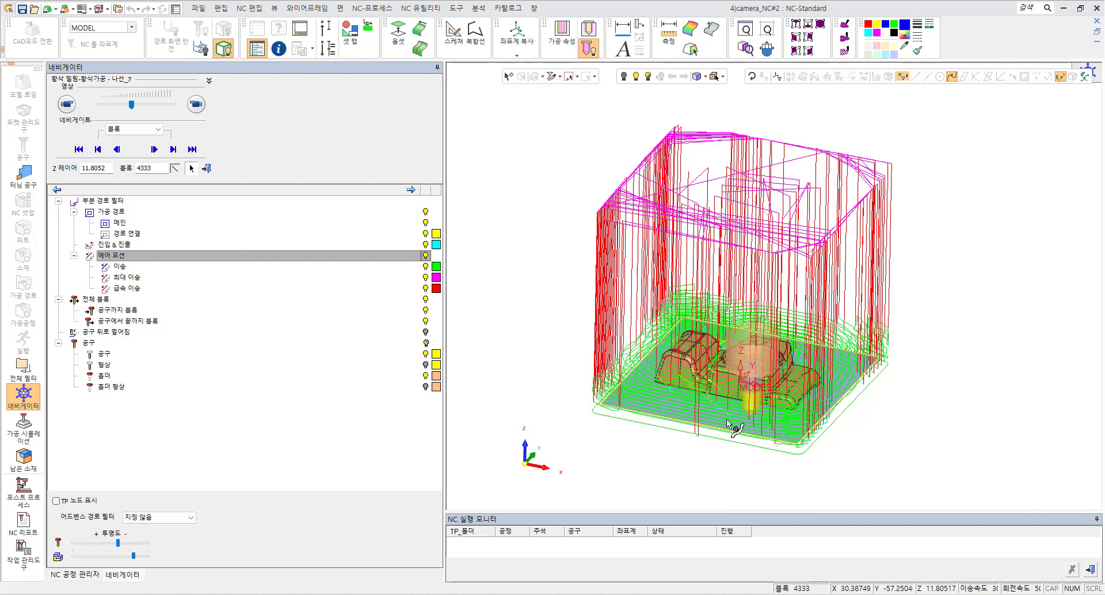
pyautogui.click(727, 419)
pyautogui.click(660, 412)
pyautogui.click(635, 400)
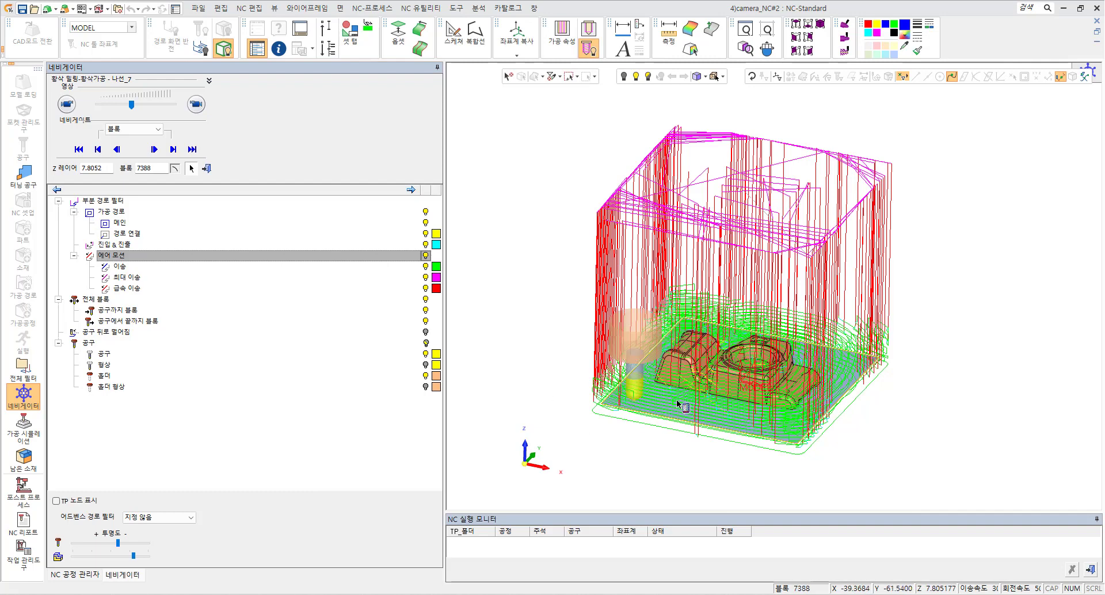
pyautogui.click(677, 402)
pyautogui.click(844, 368)
pyautogui.click(815, 348)
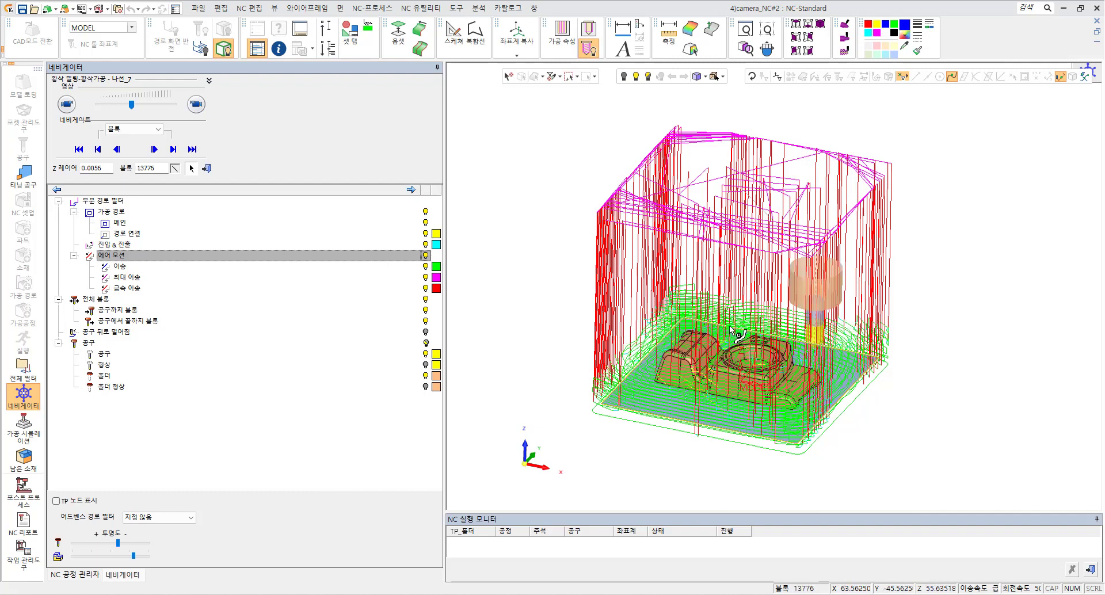
pyautogui.click(729, 325)
pyautogui.click(677, 322)
pyautogui.click(651, 375)
pyautogui.click(640, 401)
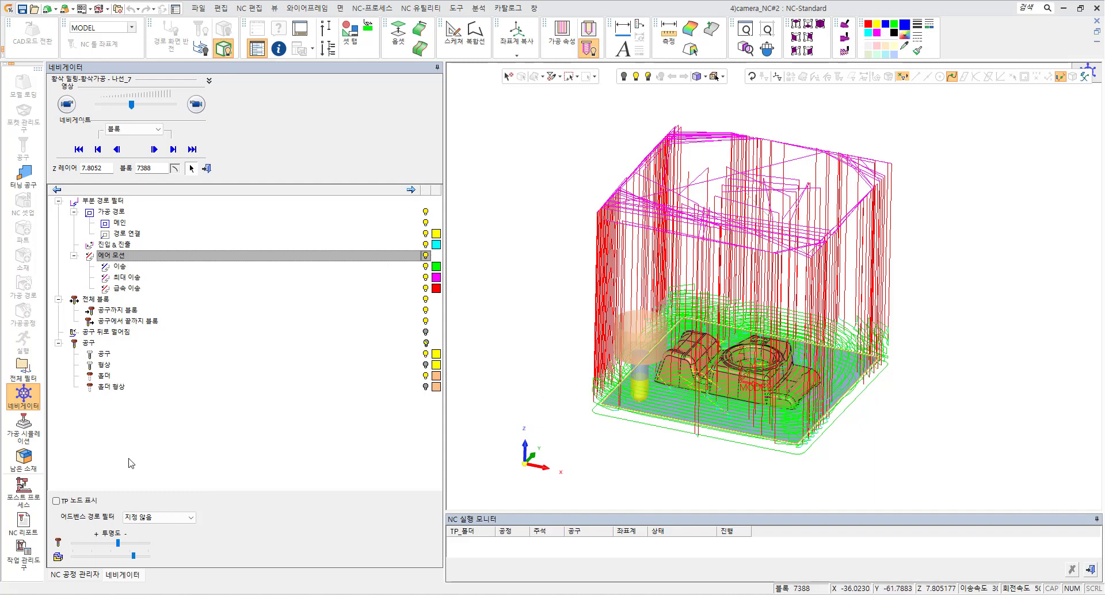
pyautogui.click(24, 396)
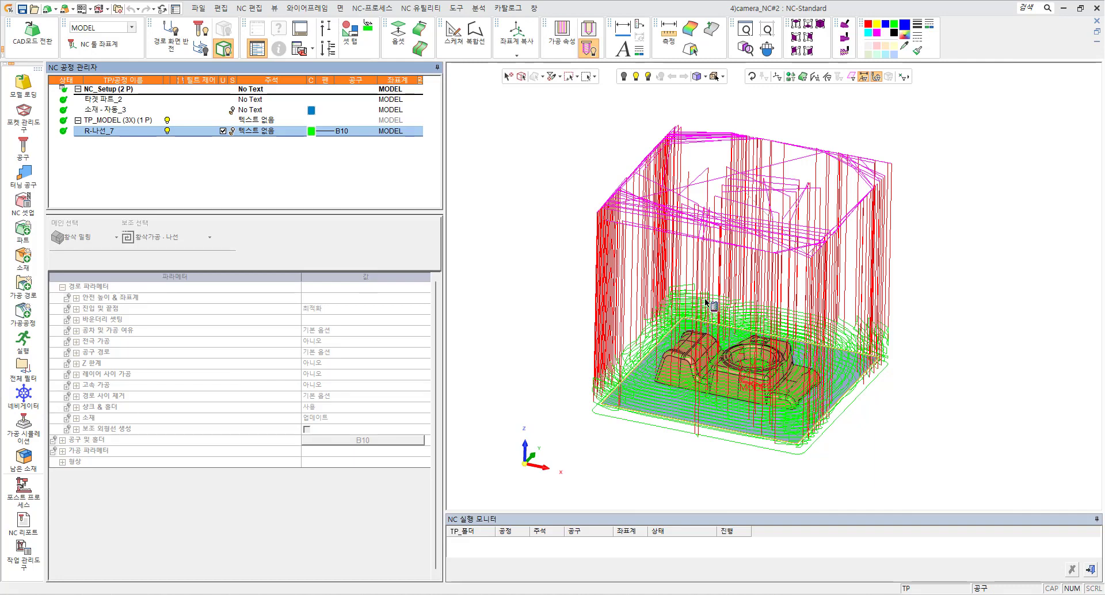
# - Edit R-나선_7, set the 절대값 Z of its absolute inner clearance height to 50, and recalculate the procedure
pyautogui.doubleClick(106, 132)
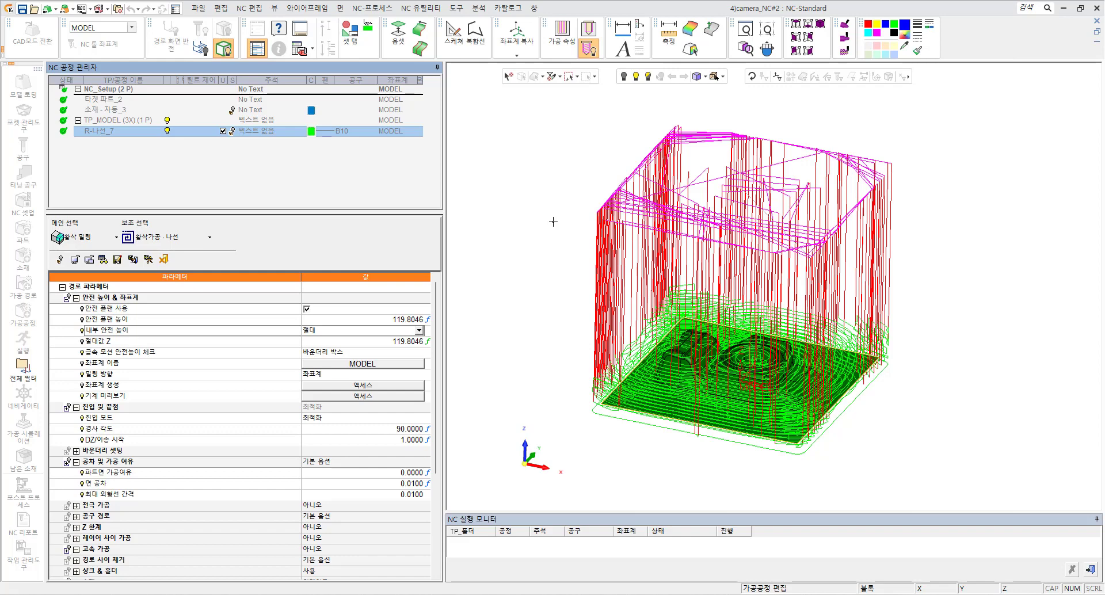
pyautogui.click(275, 320)
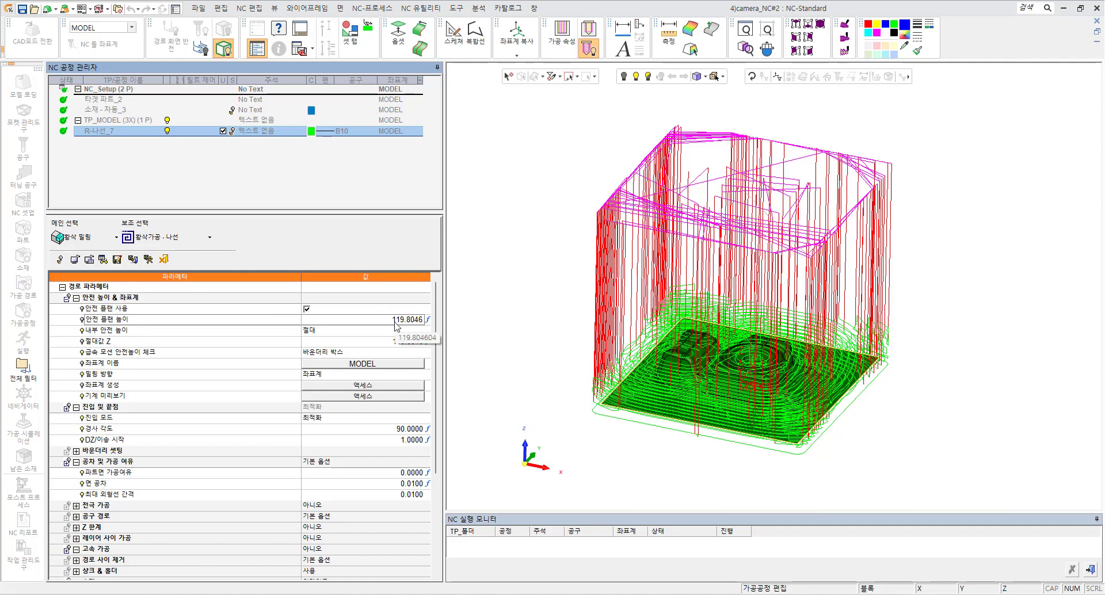
pyautogui.click(365, 341)
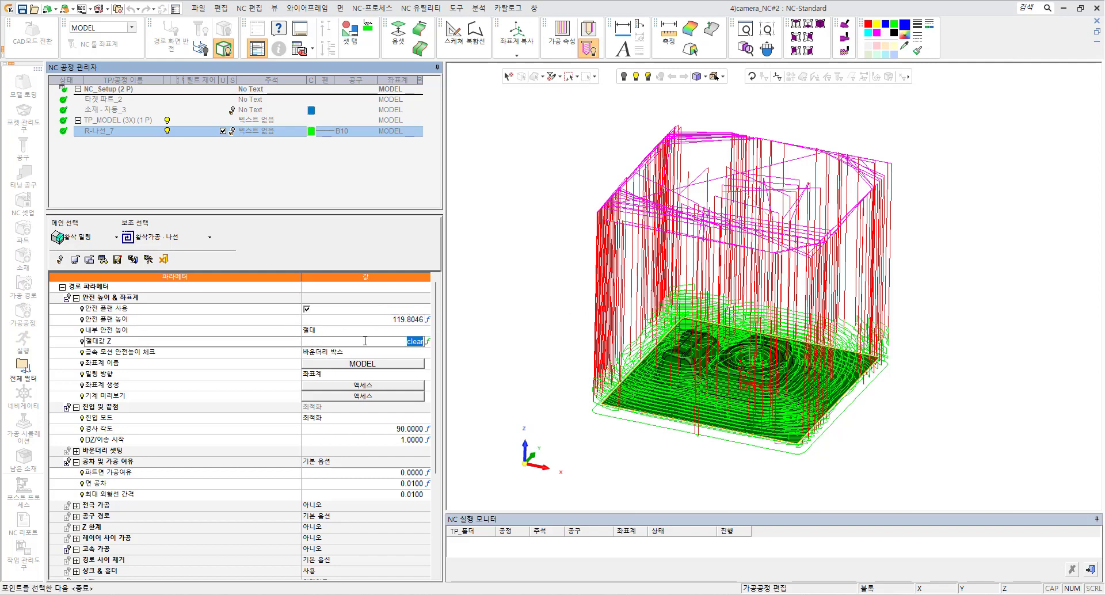
pyautogui.write('50')
pyautogui.press('Return')
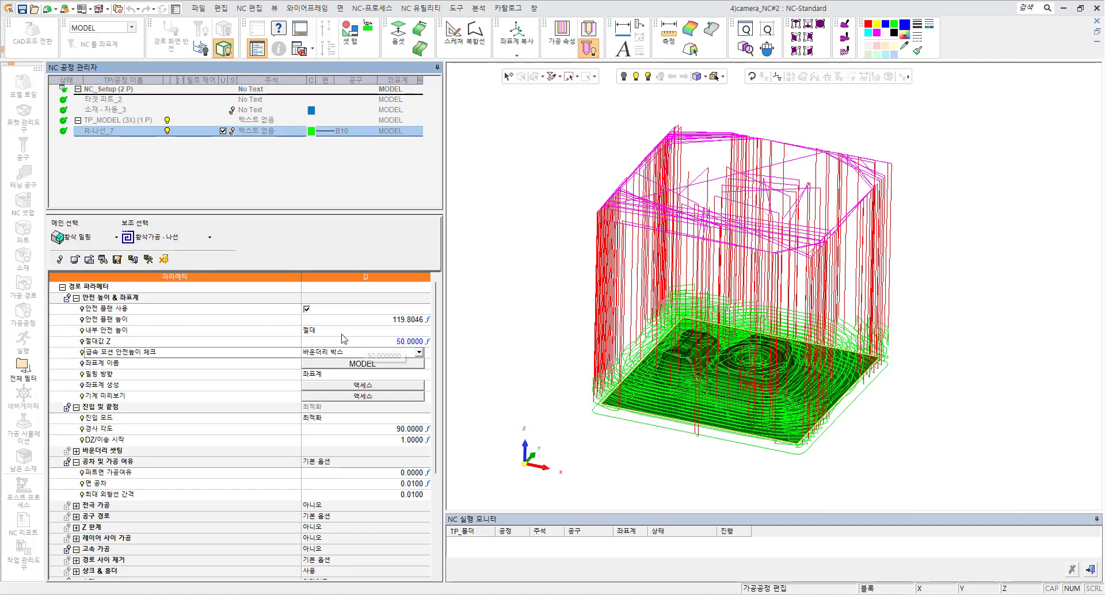
pyautogui.click(149, 259)
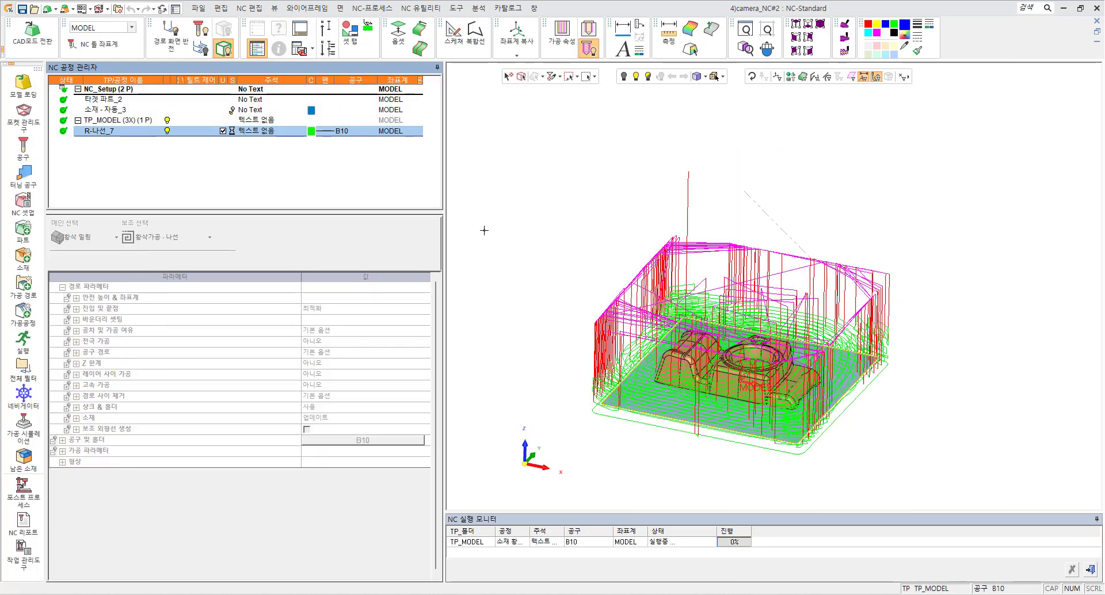
# - Measure the safety plane endpoint and a corner of the inner clearance moves relative to the MODEL coordinate system
pyautogui.moveTo(718, 280); pyautogui.dragTo(838, 192, button='middle')
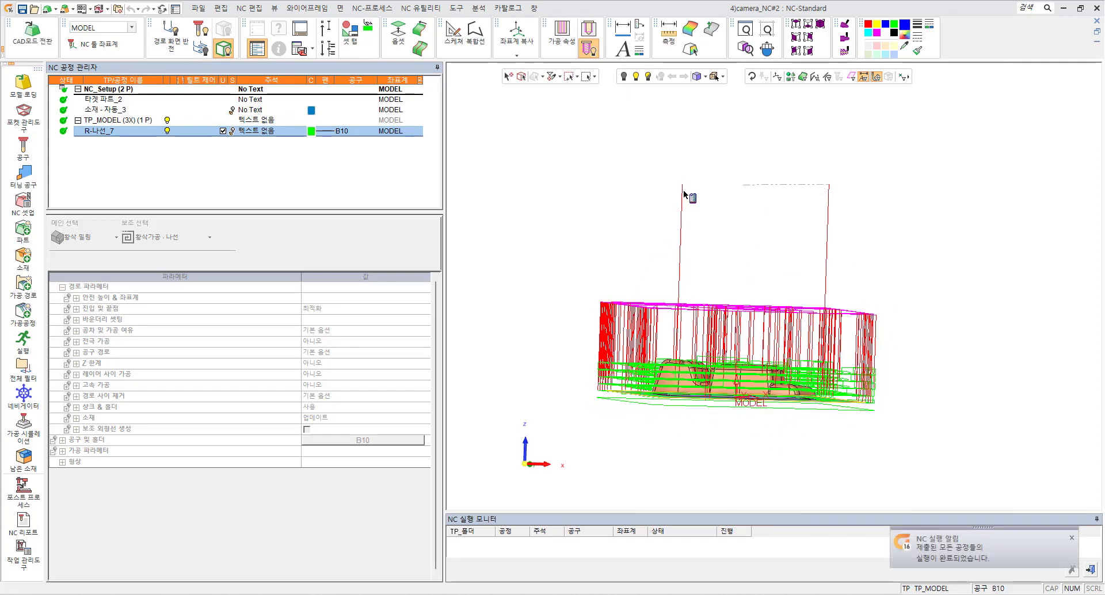
pyautogui.click(669, 33)
pyautogui.click(825, 186)
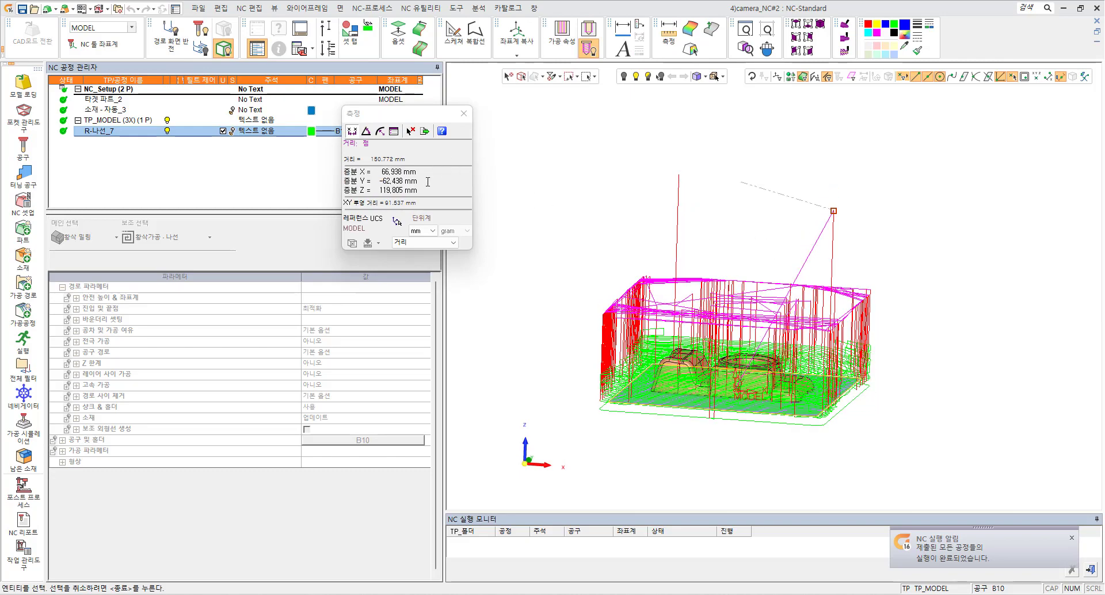
pyautogui.moveTo(633, 201); pyautogui.dragTo(636, 219, button='middle')
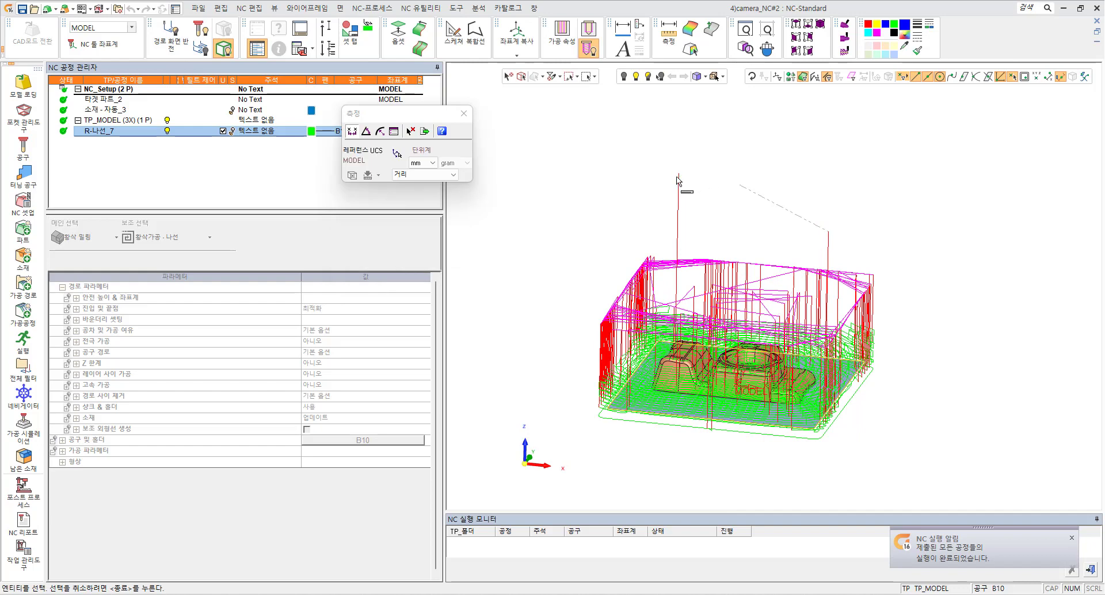
pyautogui.middleClick(603, 197)
pyautogui.click(637, 274)
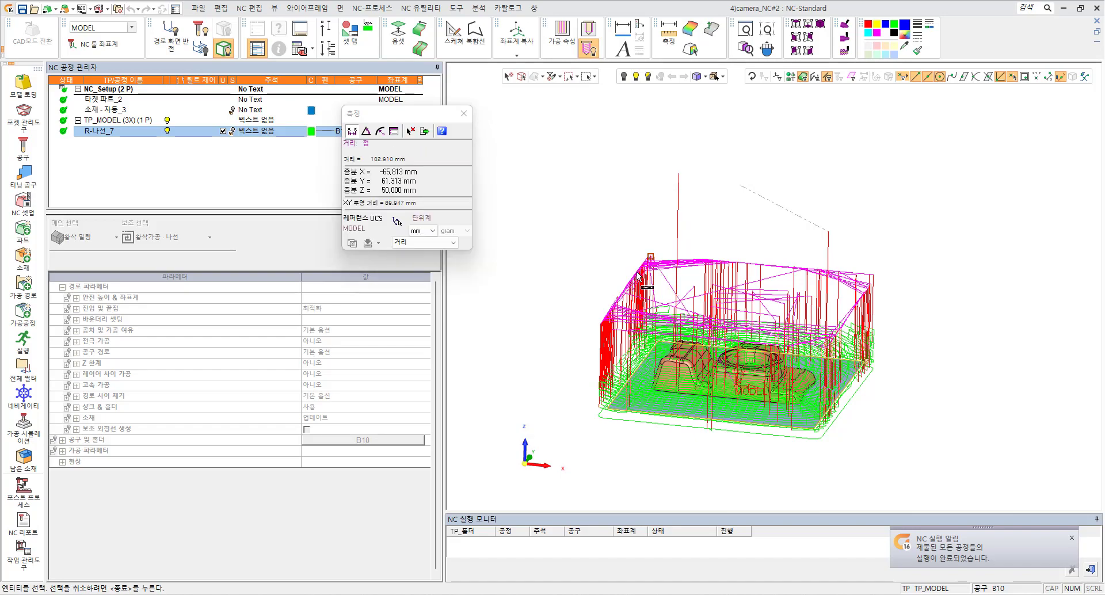
pyautogui.moveTo(597, 279)
pyautogui.mouseDown(button='middle')
pyautogui.moveTo(602, 264)
pyautogui.moveTo(595, 281)
pyautogui.mouseUp(button='middle')
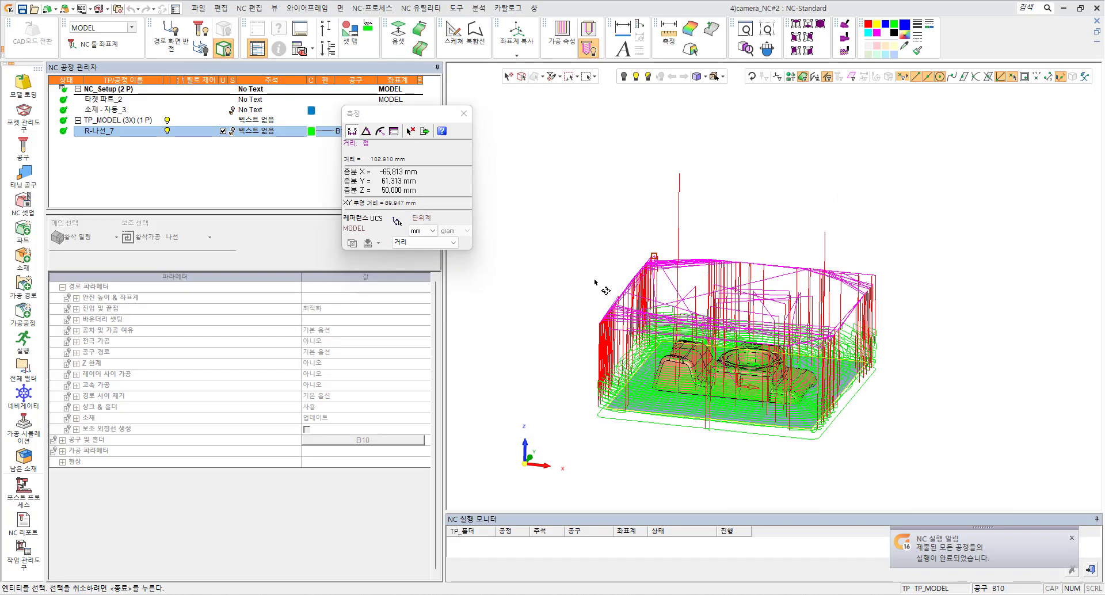
pyautogui.middleClick(588, 270)
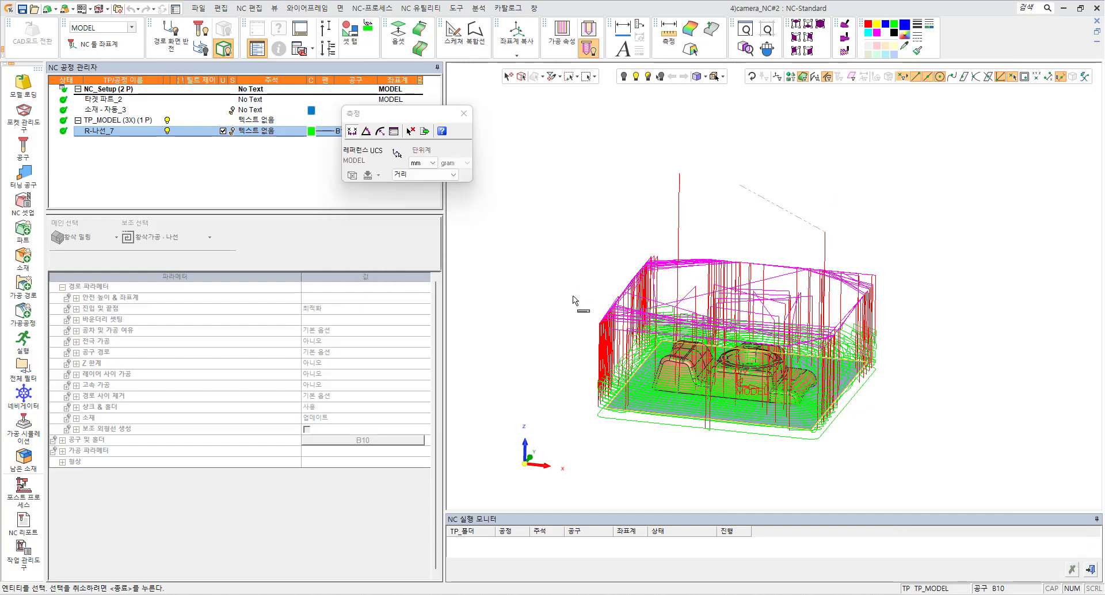
pyautogui.keyDown('ctrl'); pyautogui.moveTo(574, 296); pyautogui.dragTo(581, 244, button='middle'); pyautogui.keyUp('ctrl')
pyautogui.middleClick(586, 229)
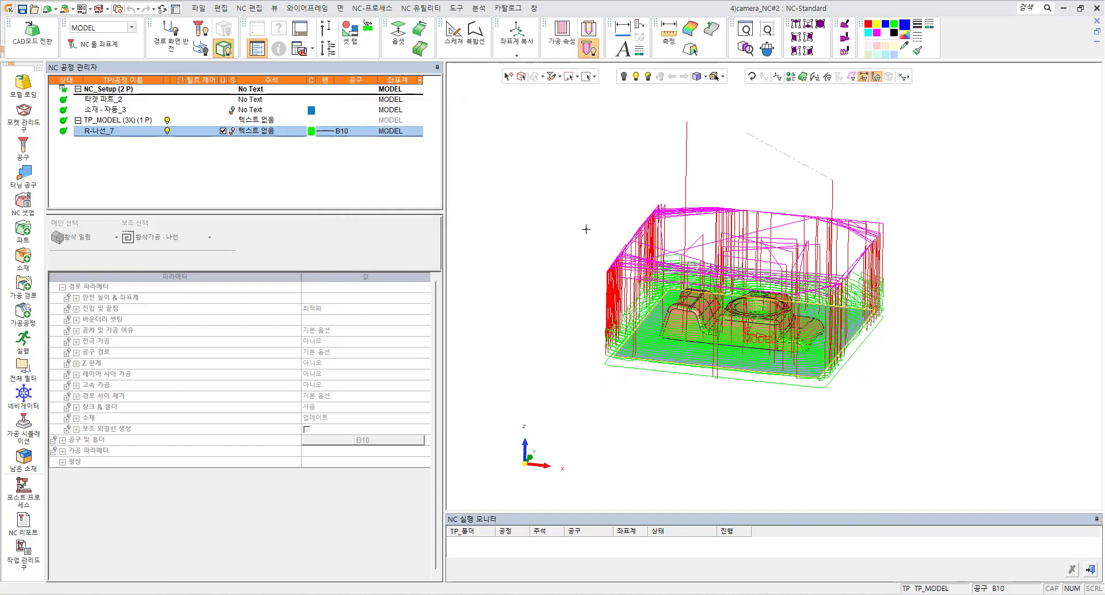
# - Change the 내부 안전 높이 of R-나선_7 to 최적화, recalculate, and inspect the connecting moves from the front and in 3D
pyautogui.doubleClick(116, 130)
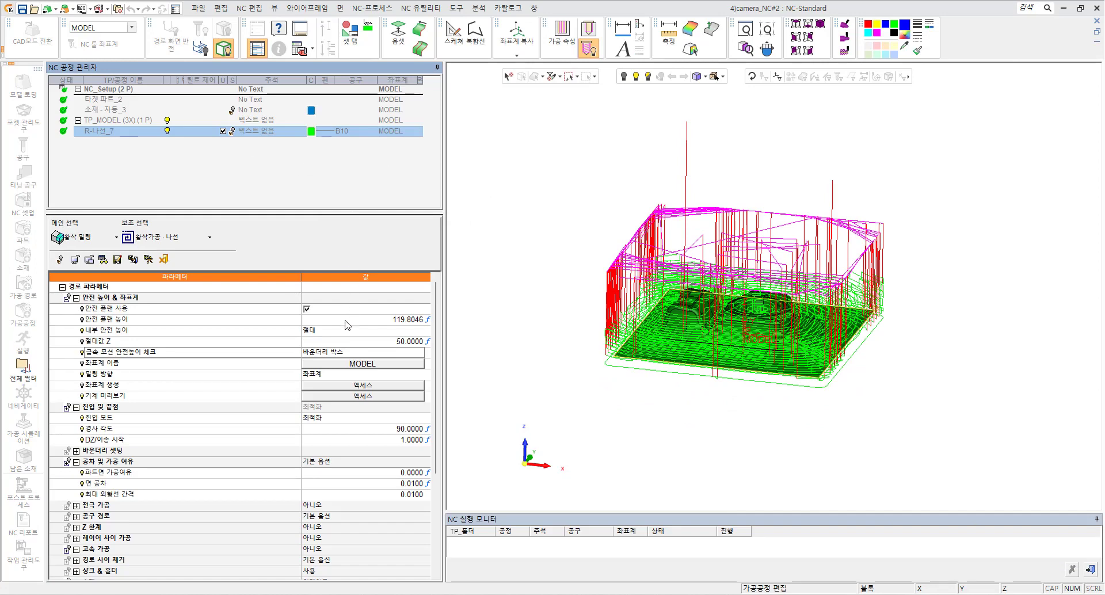
pyautogui.click(290, 345)
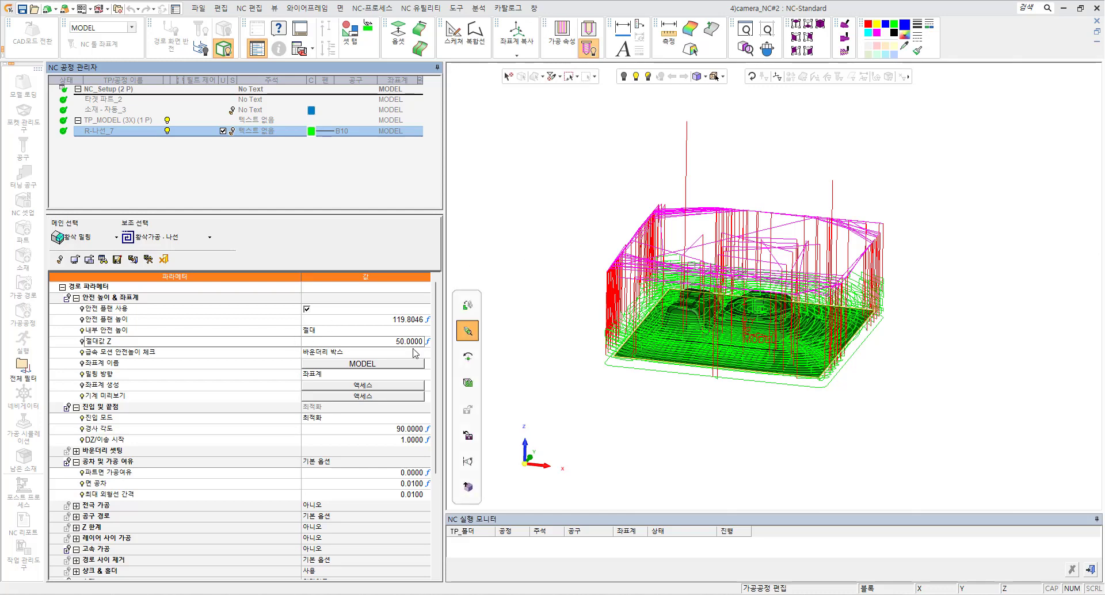
pyautogui.click(321, 331)
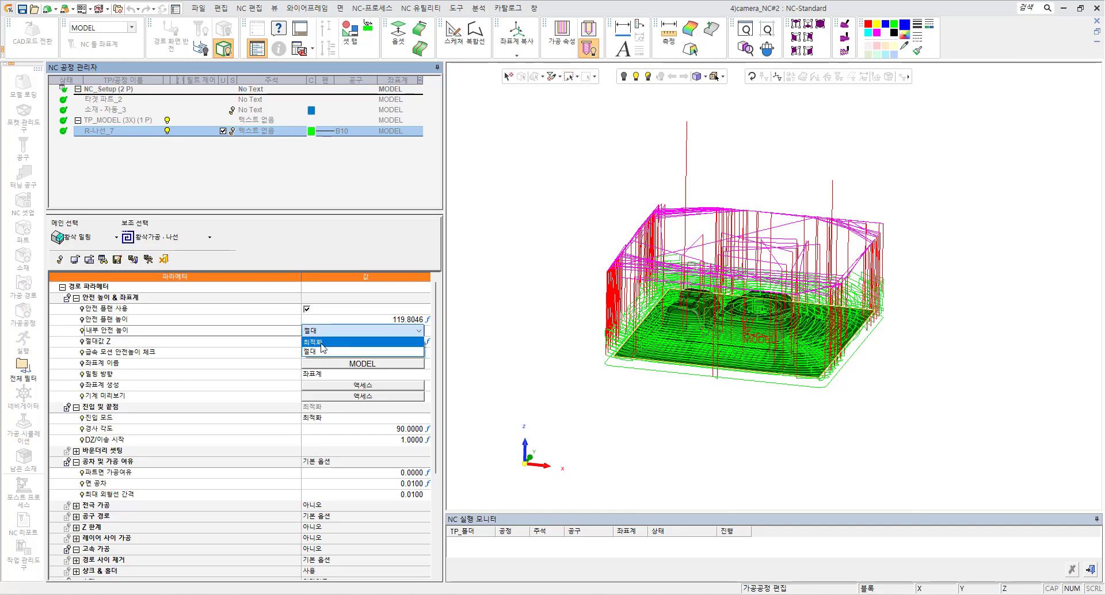
pyautogui.click(322, 343)
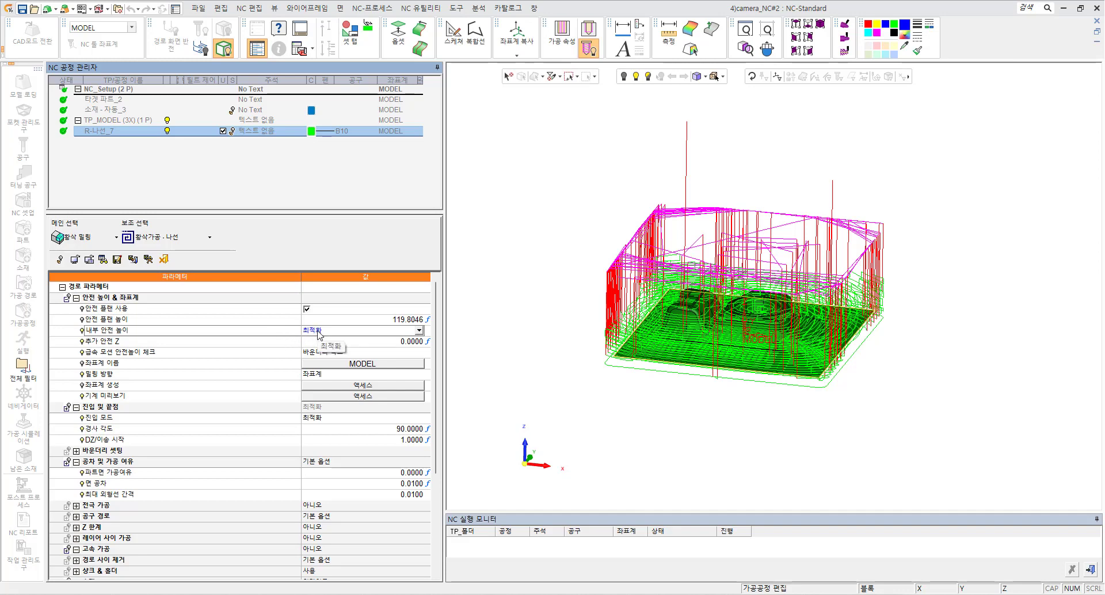
pyautogui.click(278, 344)
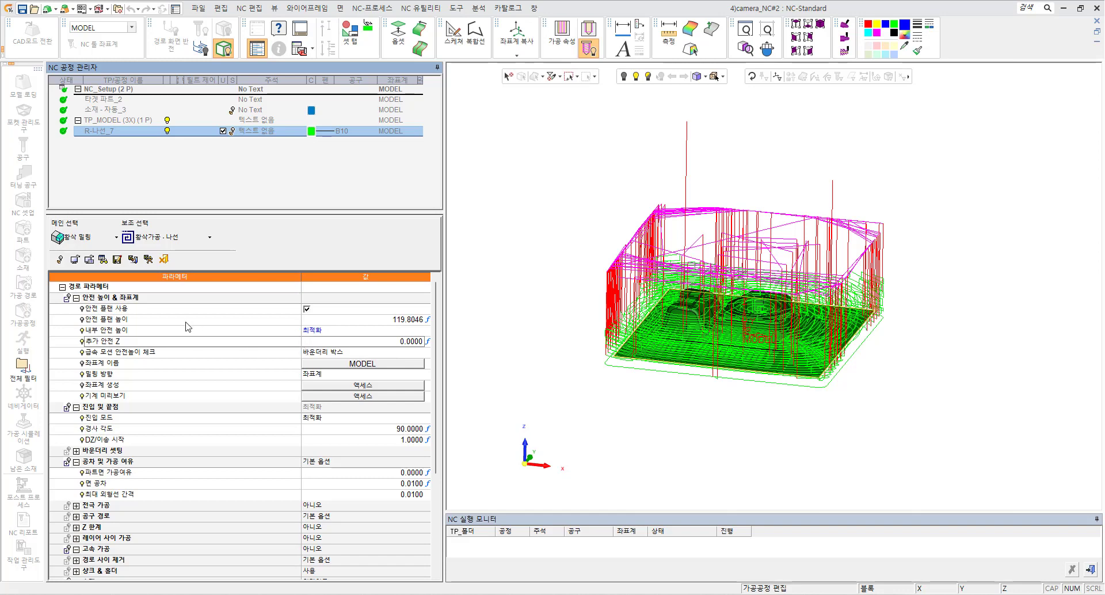
pyautogui.click(150, 260)
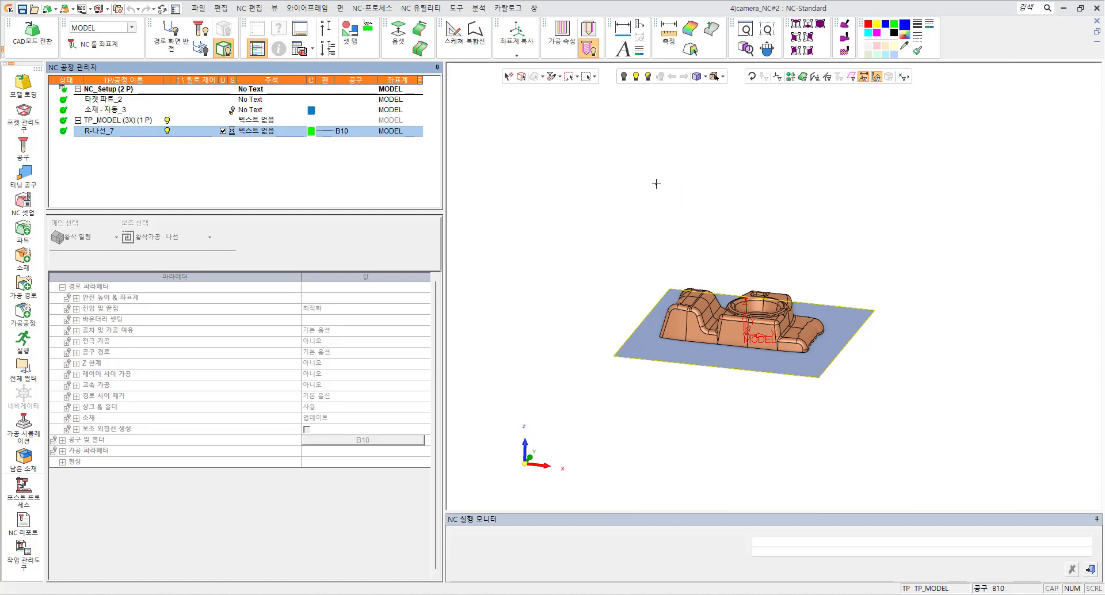
pyautogui.click(521, 470)
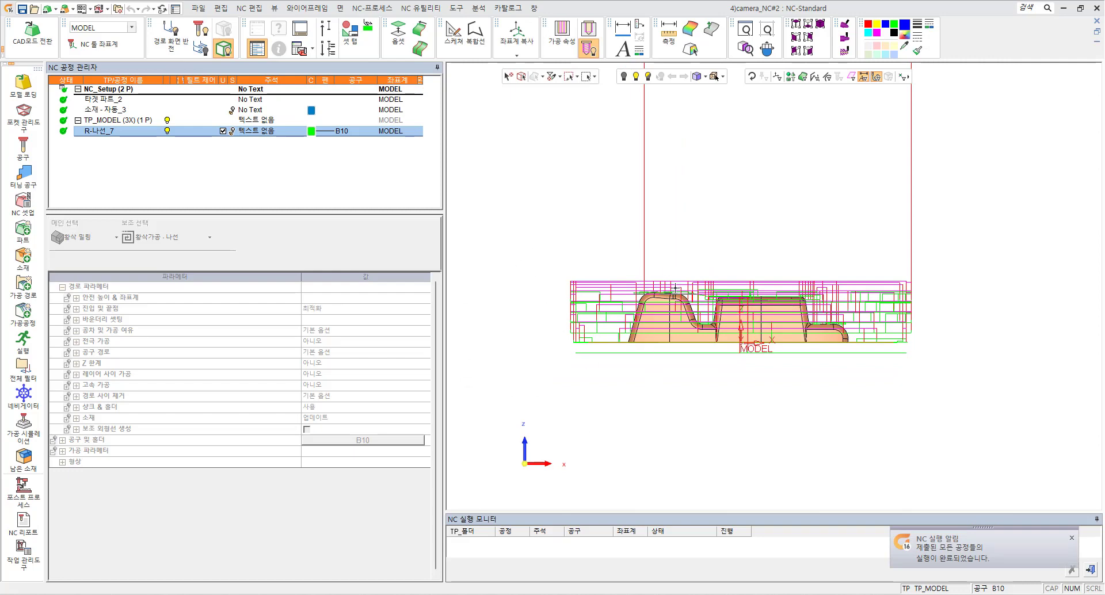
pyautogui.keyDown('ctrl'); pyautogui.moveTo(671, 312); pyautogui.dragTo(633, 335); pyautogui.keyUp('ctrl')
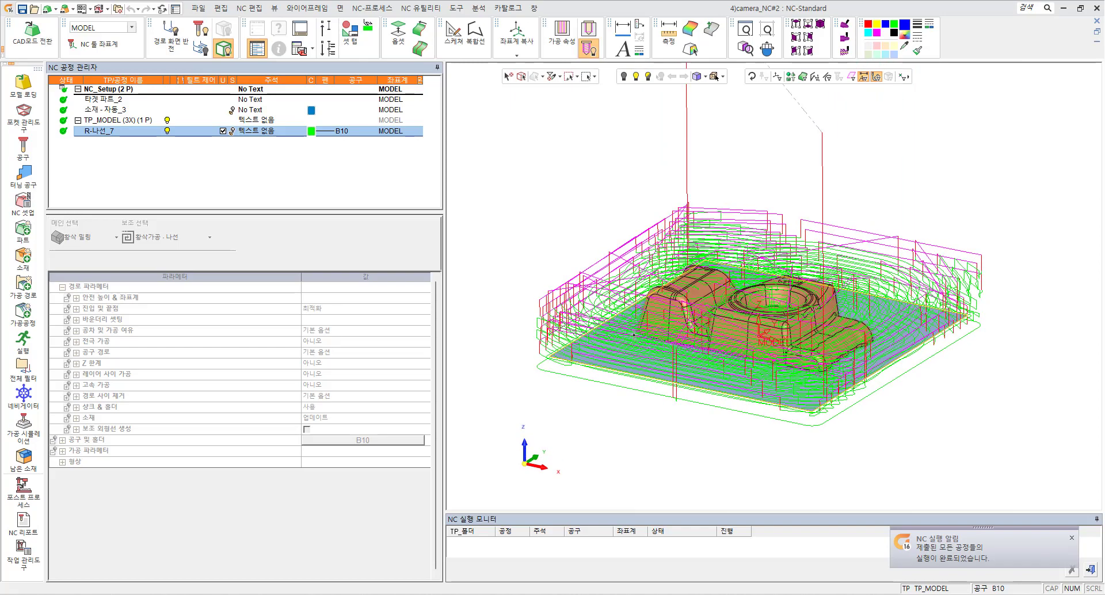
# - Set the 추가 안전 Z of R-나선_7 to 5, recalculate, and inspect the raised connecting moves around the camera model
pyautogui.doubleClick(102, 132)
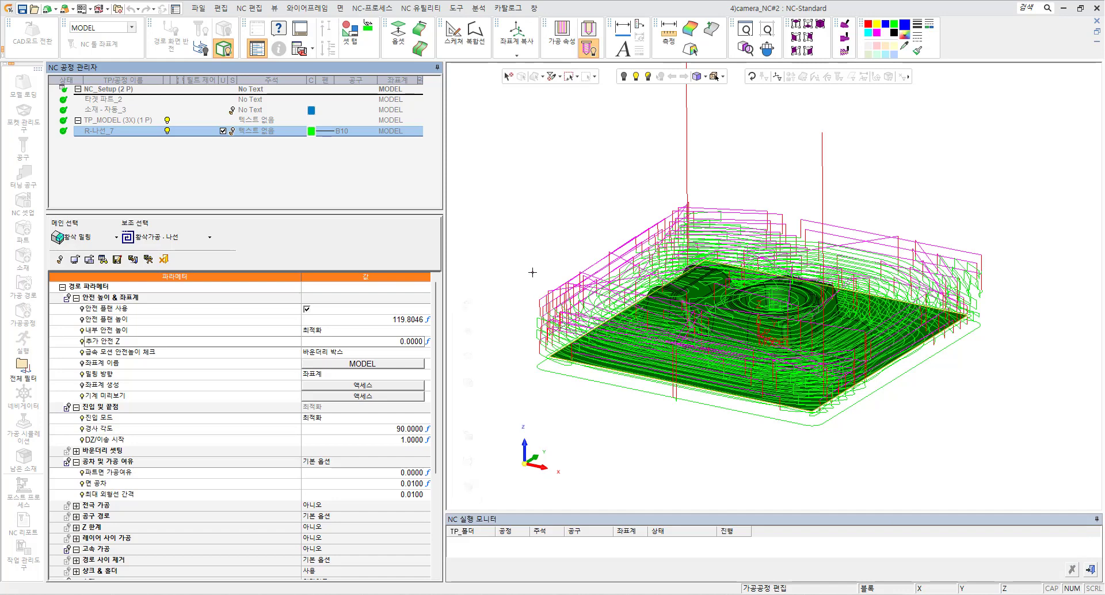
pyautogui.click(369, 343)
pyautogui.write('5')
pyautogui.press('Return')
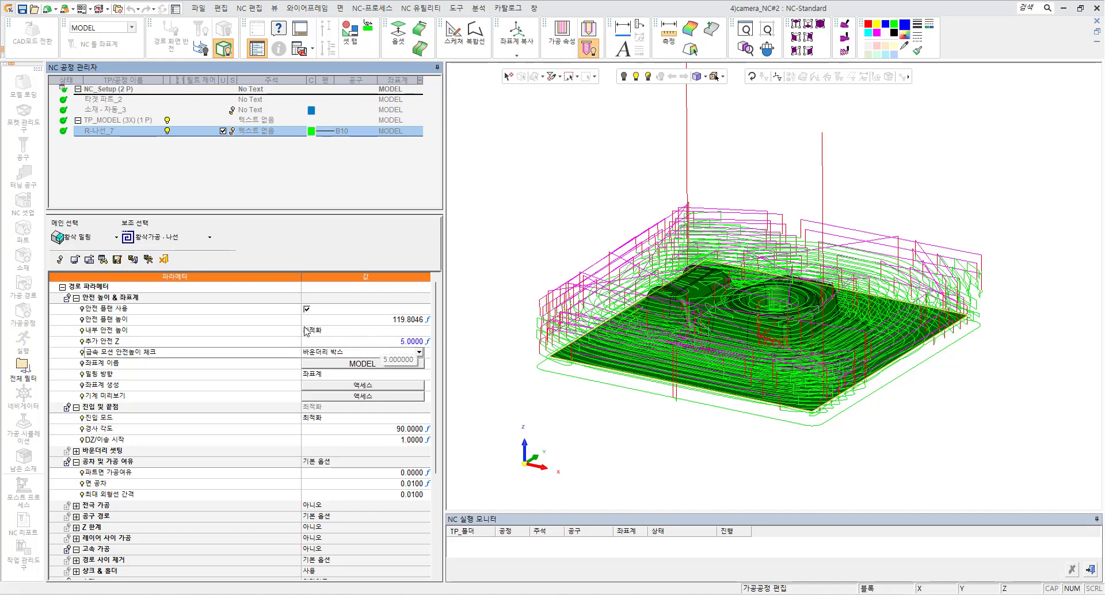
pyautogui.click(148, 259)
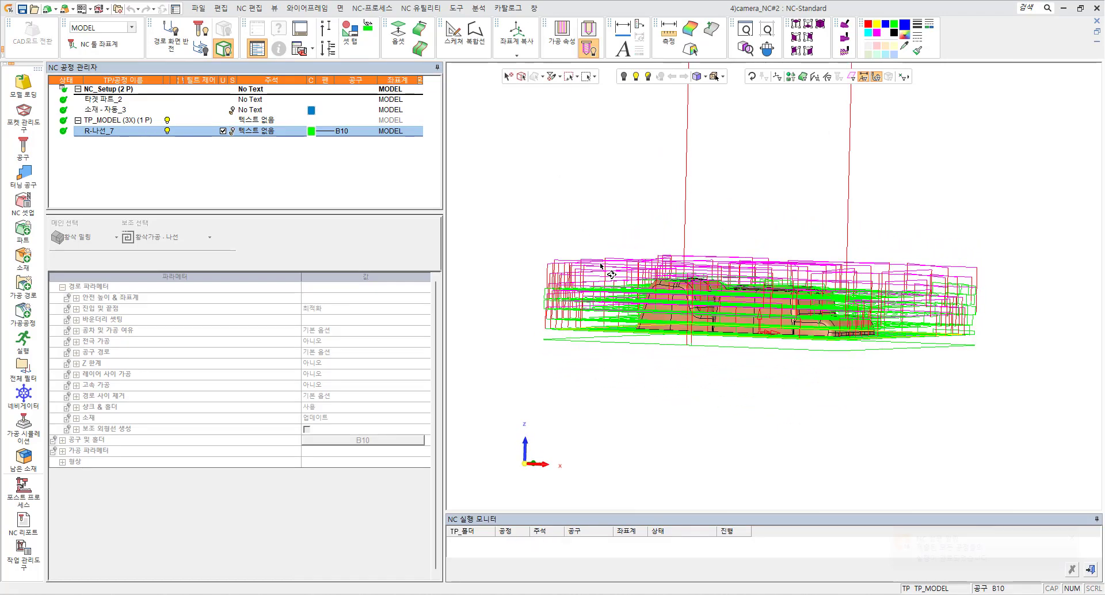
pyautogui.keyDown('ctrl'); pyautogui.moveTo(594, 285); pyautogui.dragTo(599, 287); pyautogui.keyUp('ctrl')
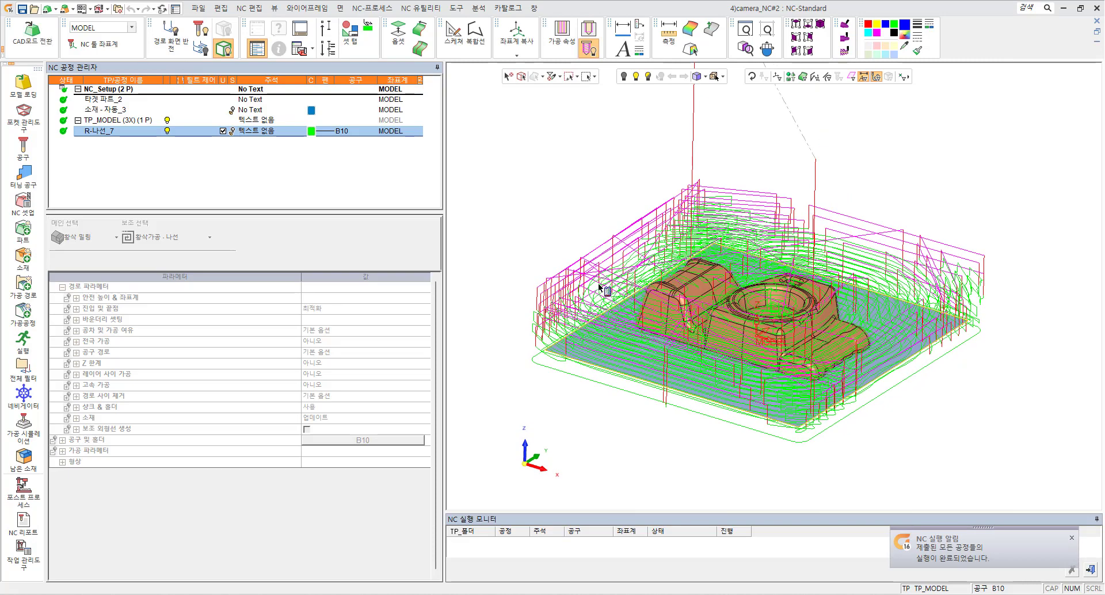
pyautogui.keyDown('ctrl'); pyautogui.moveTo(599, 288); pyautogui.dragTo(606, 250, button='right'); pyautogui.keyUp('ctrl')
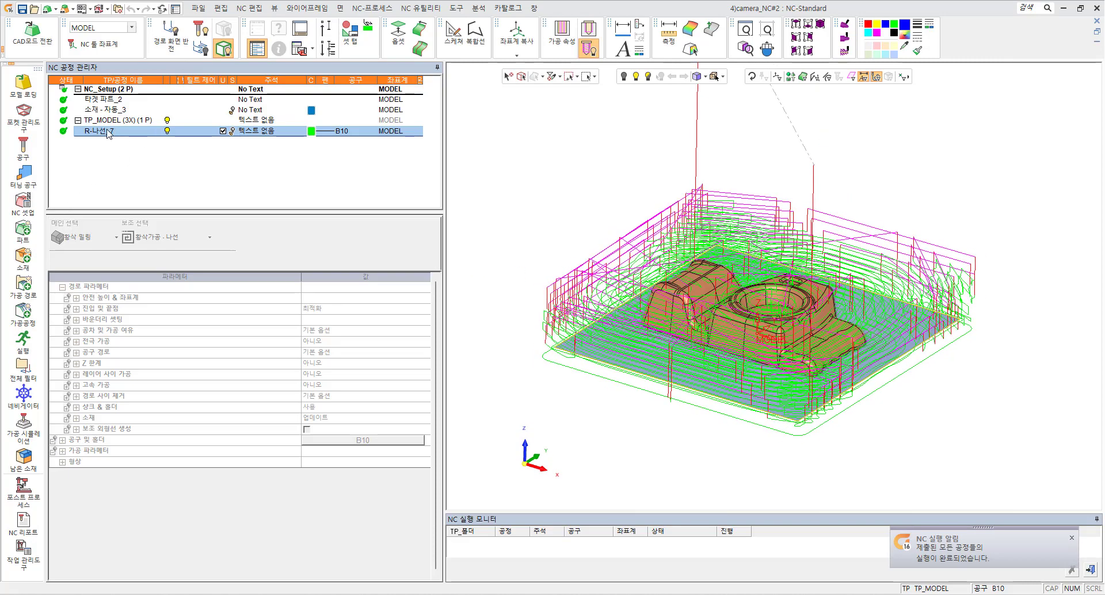
# - Edit R-나선_7, set the 경사 각도 under 진입 및 끝점 to 3, and recalculate the procedure
pyautogui.doubleClick(111, 134)
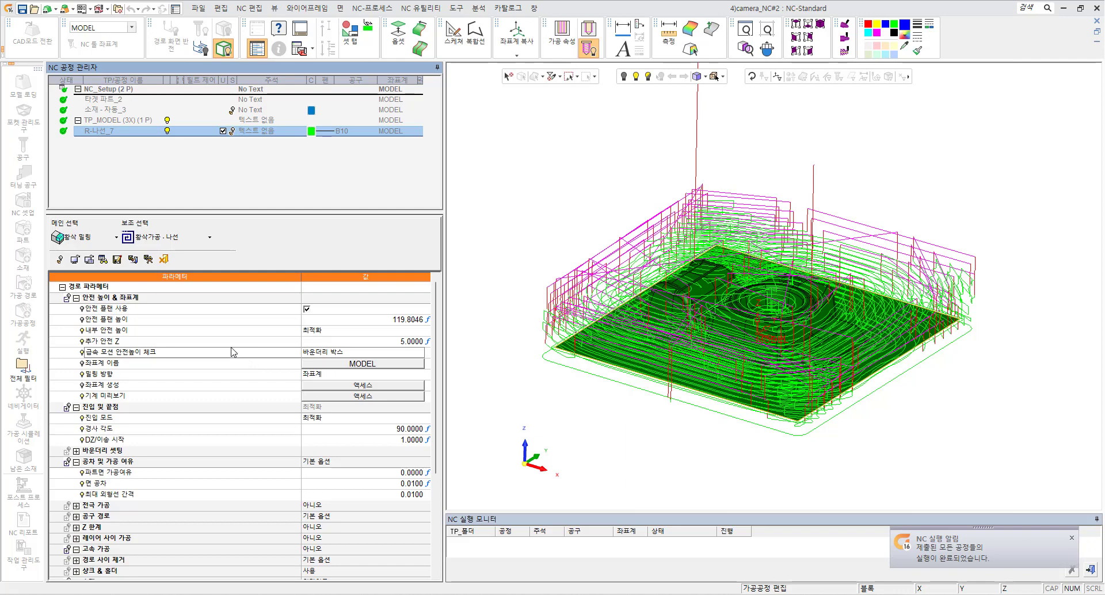
pyautogui.click(113, 238)
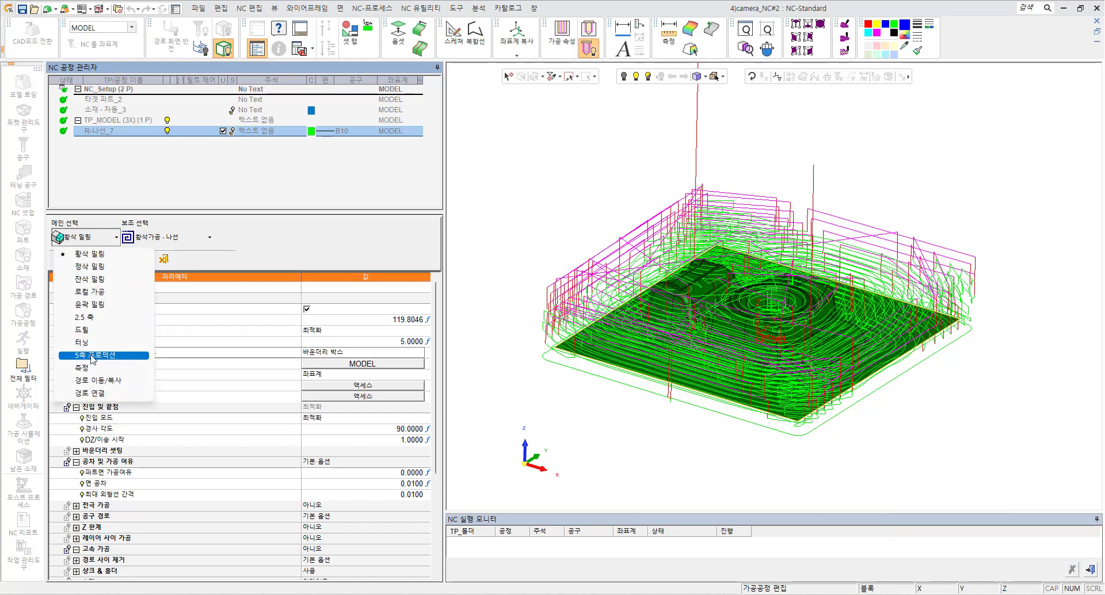
pyautogui.click(269, 258)
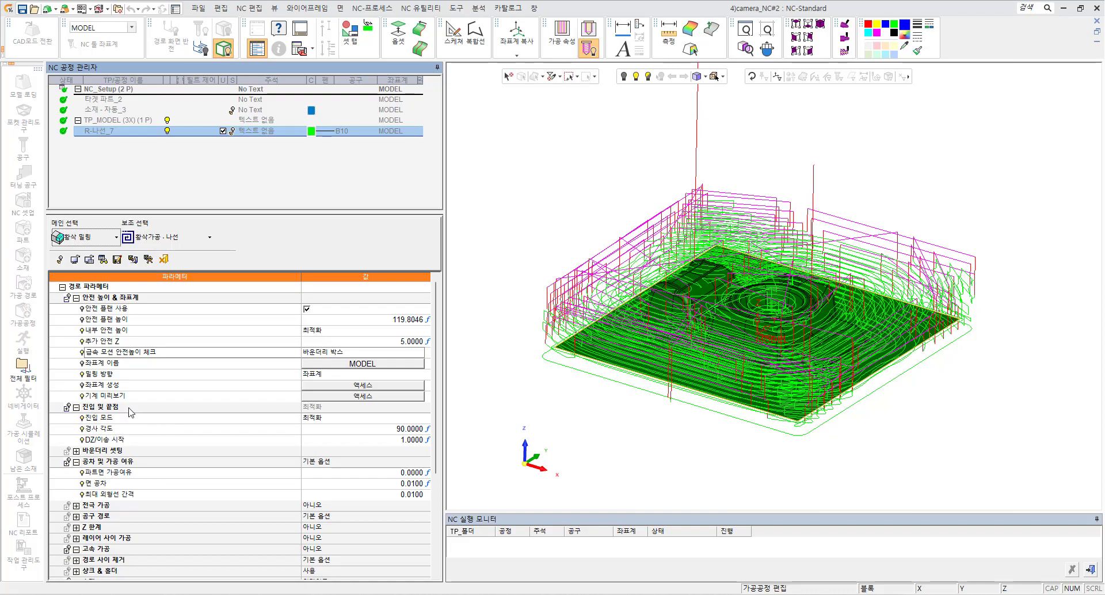
pyautogui.click(516, 472)
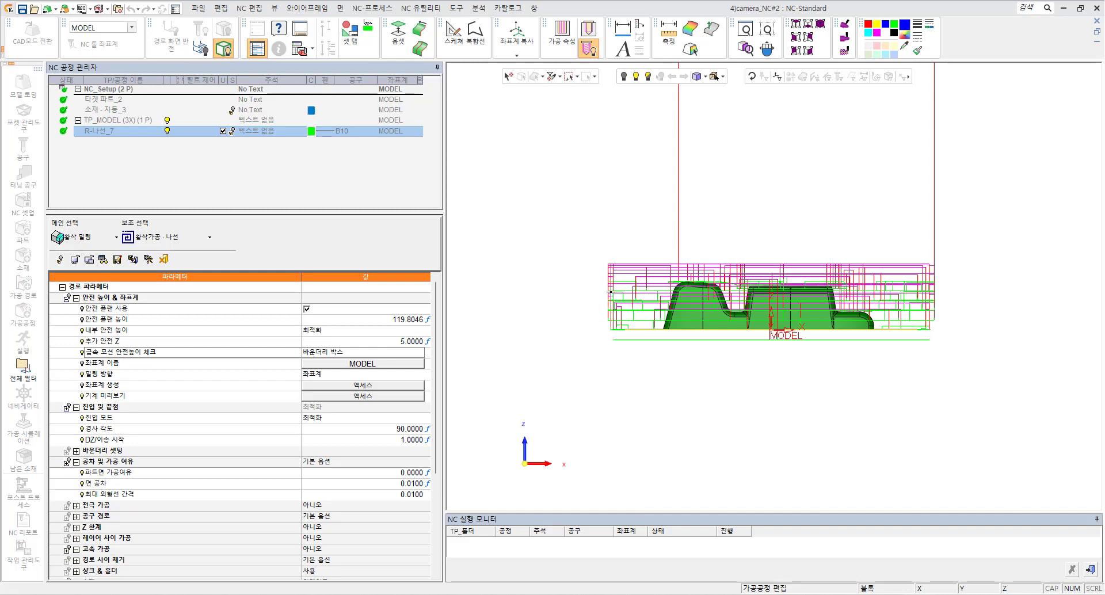
pyautogui.click(148, 433)
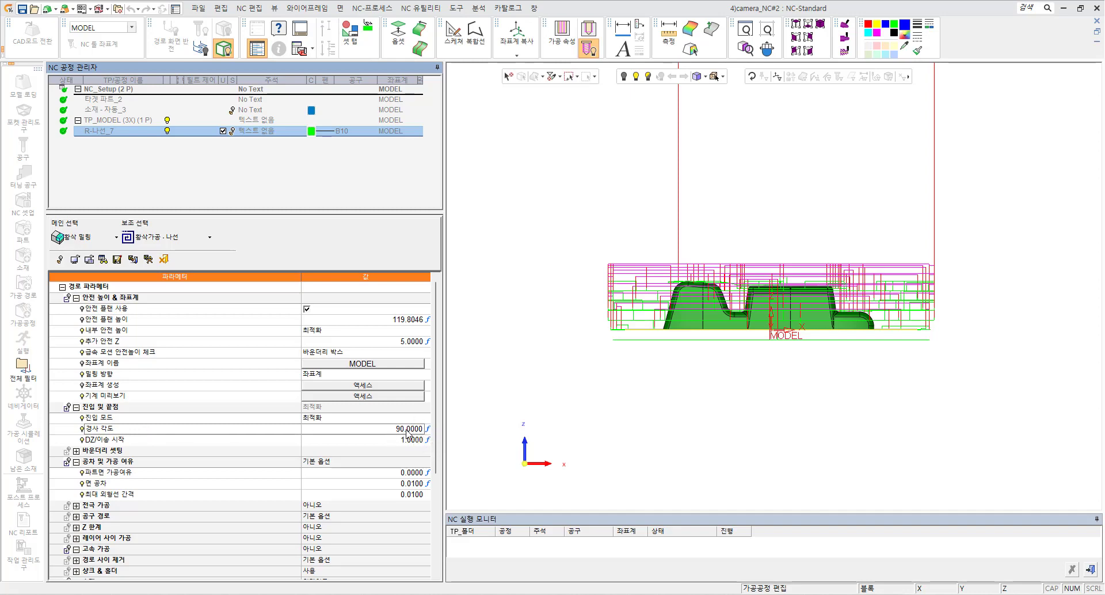
pyautogui.scroll(3, 846, 362)
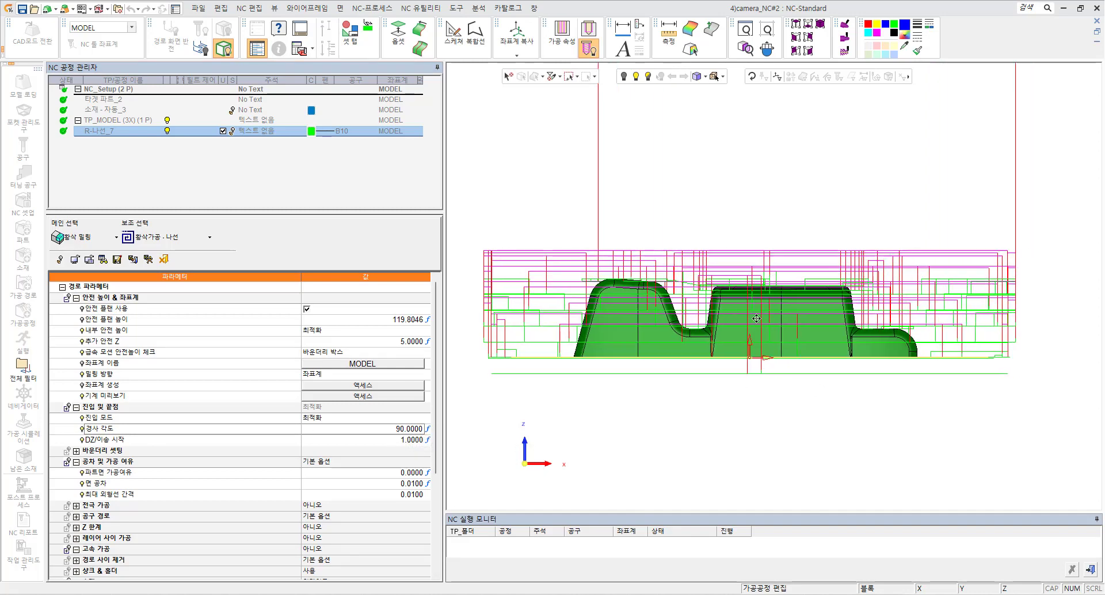
pyautogui.keyDown('ctrl'); pyautogui.moveTo(756, 318); pyautogui.dragTo(750, 318, button='middle'); pyautogui.keyUp('ctrl')
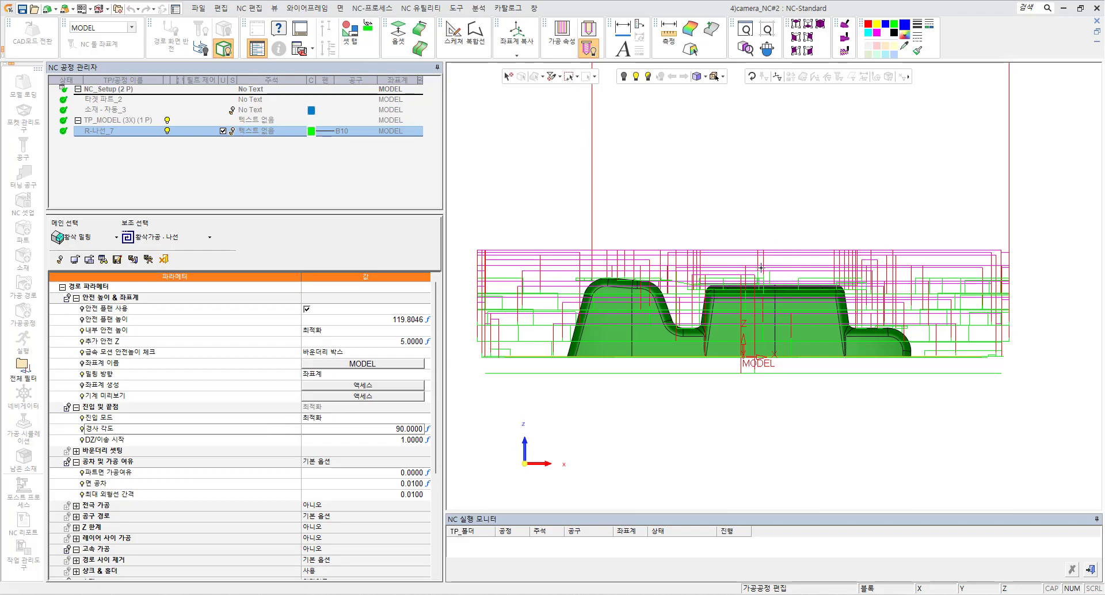
pyautogui.moveTo(816, 248); pyautogui.dragTo(810, 261, button='middle')
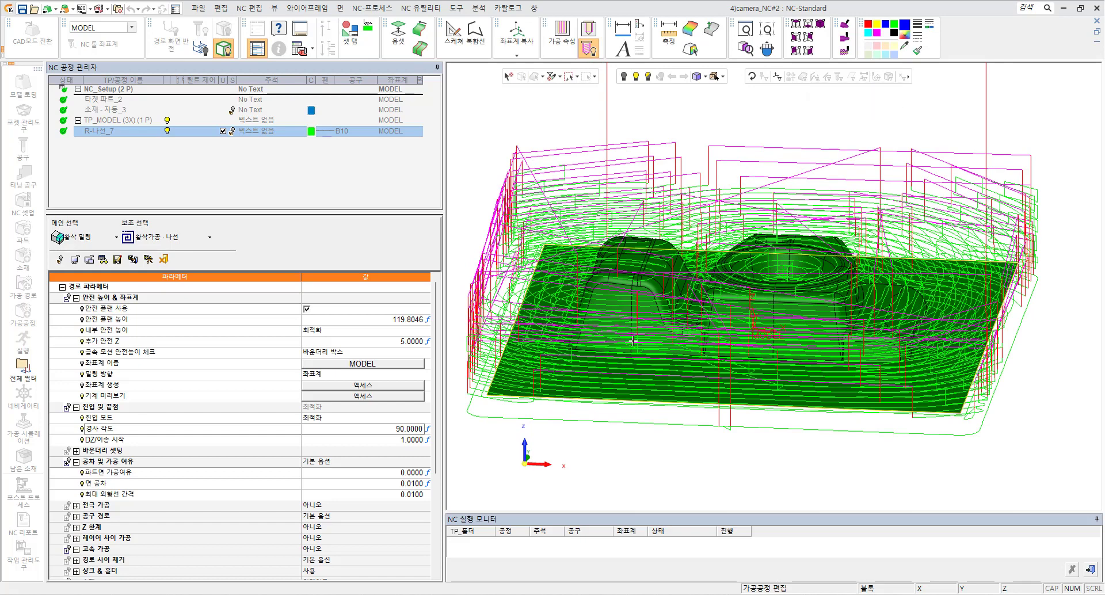
pyautogui.click(319, 429)
pyautogui.write('3')
pyautogui.press('Return')
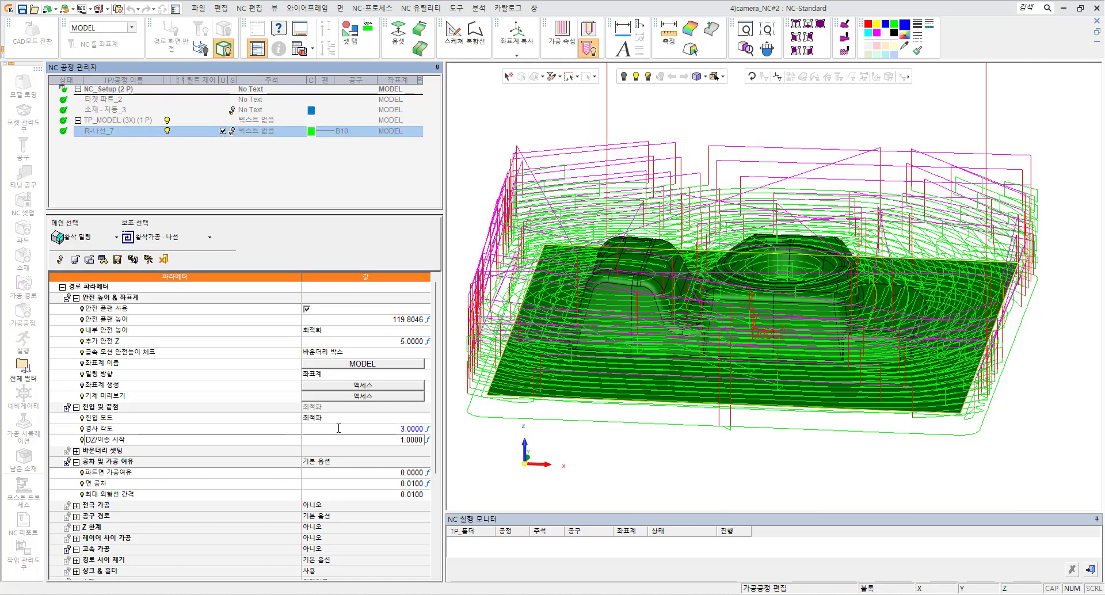
pyautogui.click(149, 261)
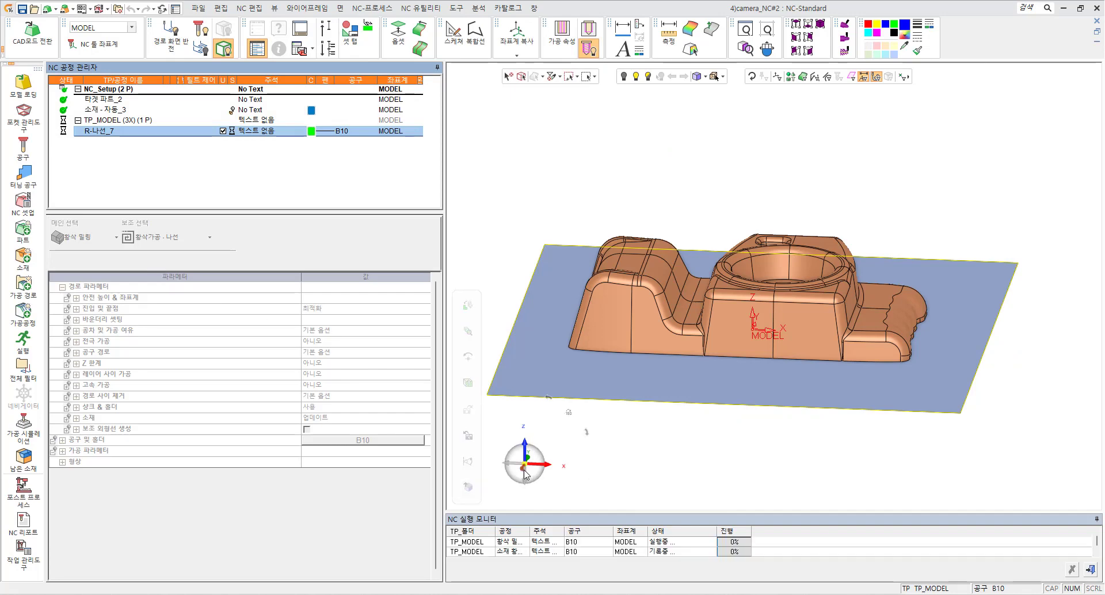
# - Inspect the ramped entry moves above the camera's lens section from the front, with the model shown in wireframe
pyautogui.click(523, 473)
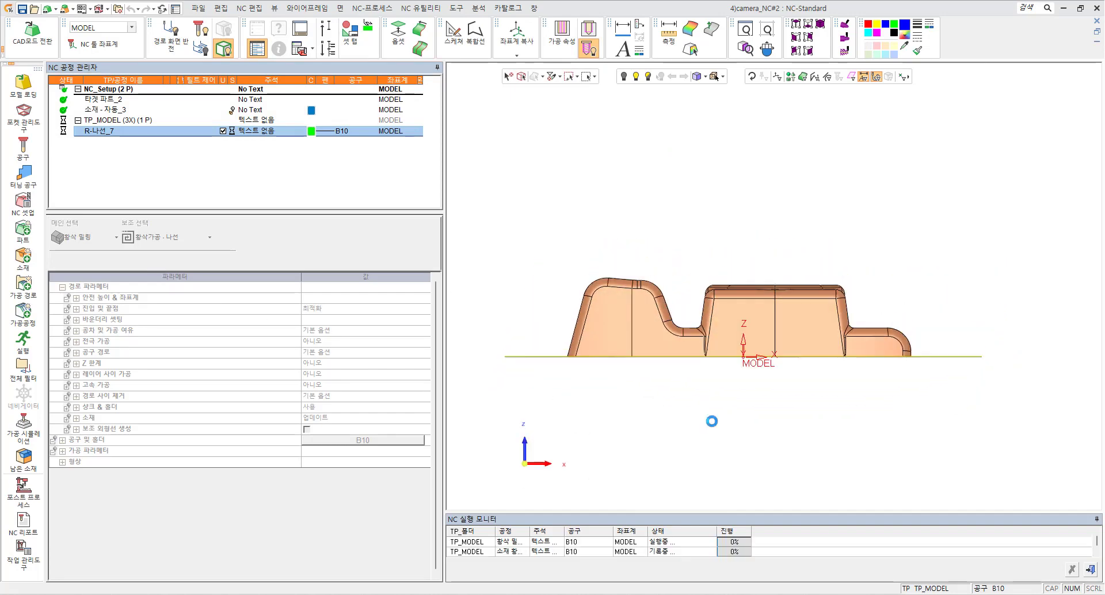
pyautogui.keyDown('ctrl'); pyautogui.moveTo(738, 384); pyautogui.dragTo(741, 373, button='middle'); pyautogui.keyUp('ctrl')
pyautogui.keyDown('ctrl'); pyautogui.moveTo(737, 409); pyautogui.dragTo(740, 392, button='right'); pyautogui.keyUp('ctrl')
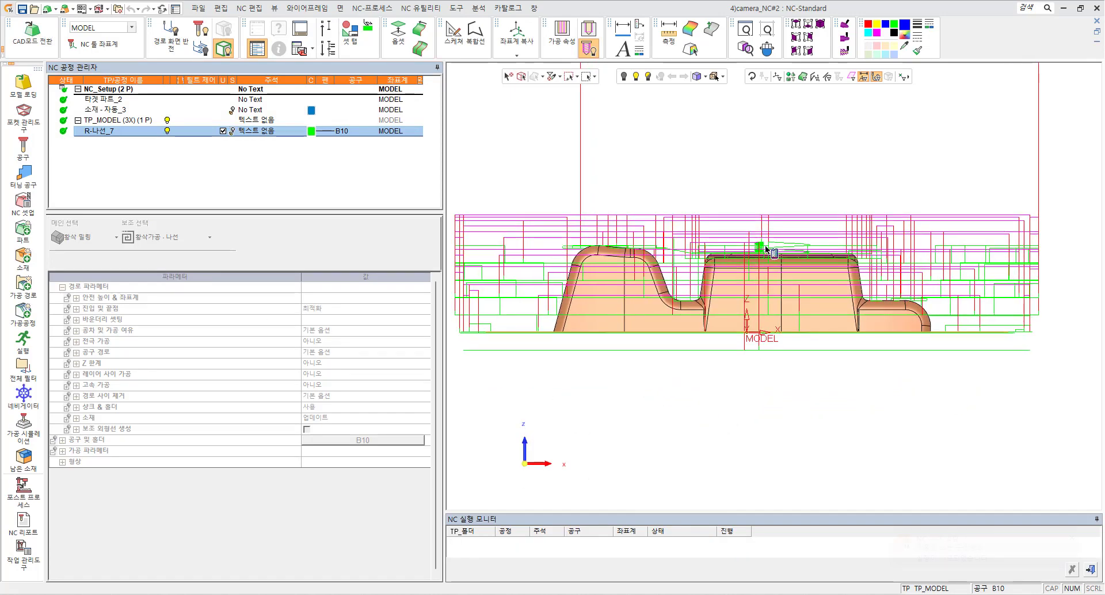
pyautogui.scroll(3, 770, 252)
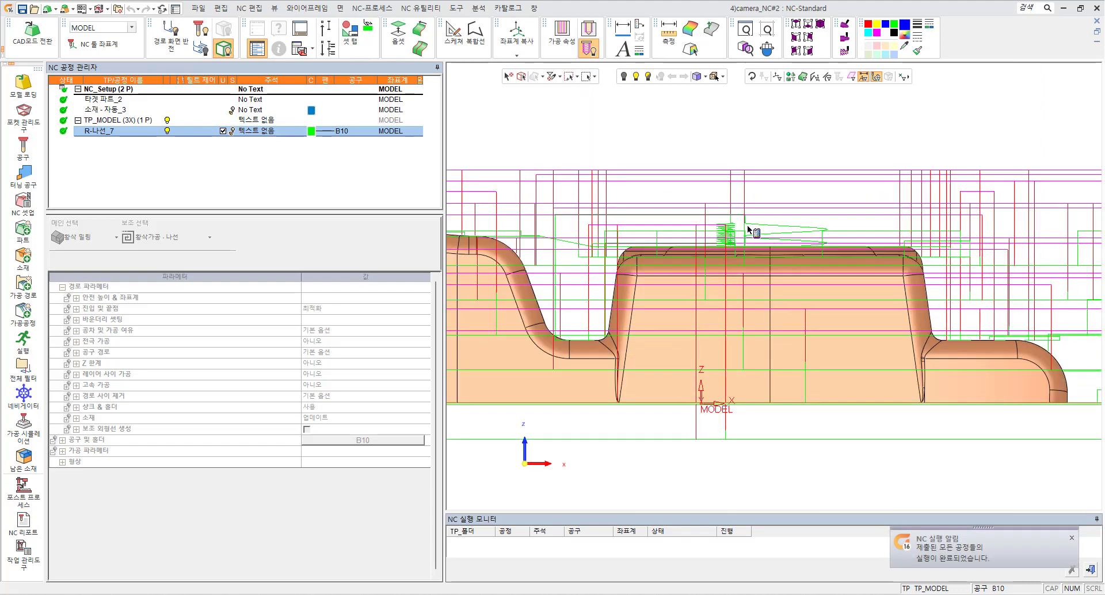
pyautogui.scroll(2, 750, 296)
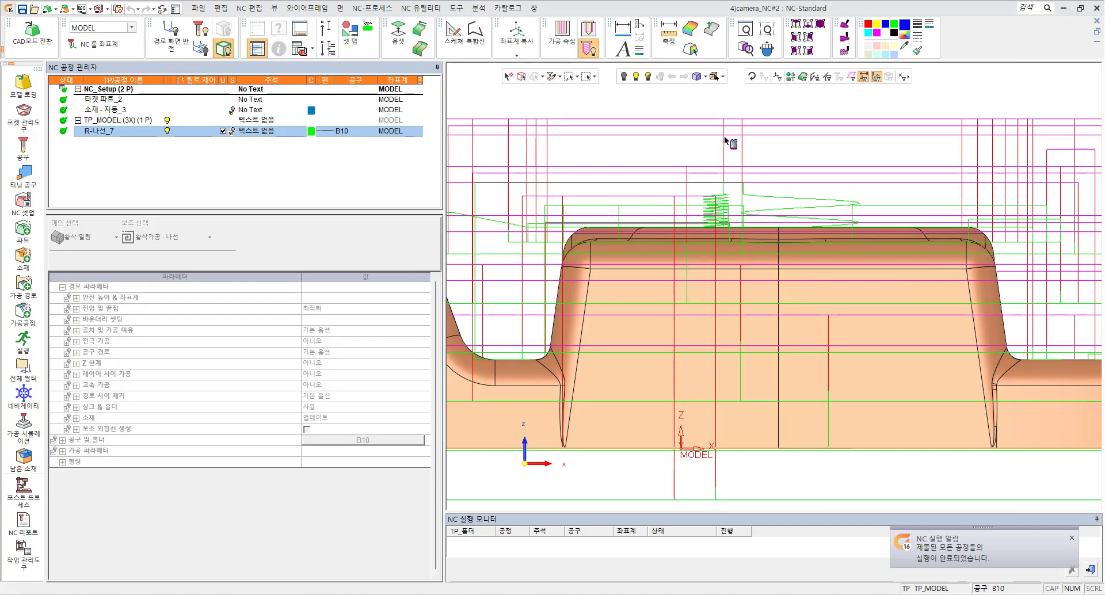
pyautogui.click(697, 78)
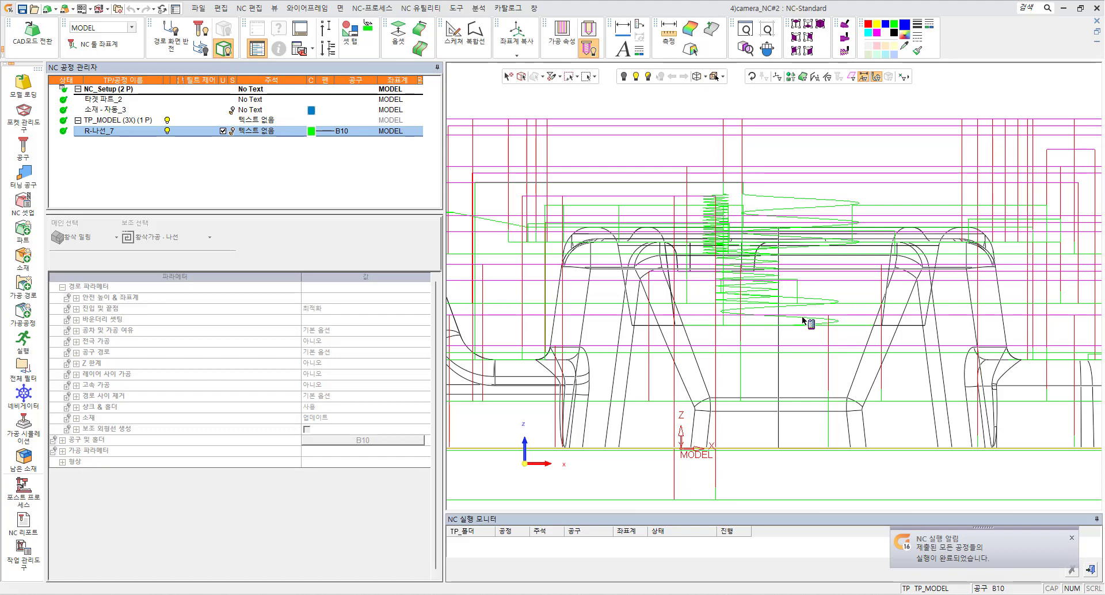
# - Check the tool position at the bottom of the ramped entry with the navigator, and return to the shaded isometric view
pyautogui.click(23, 395)
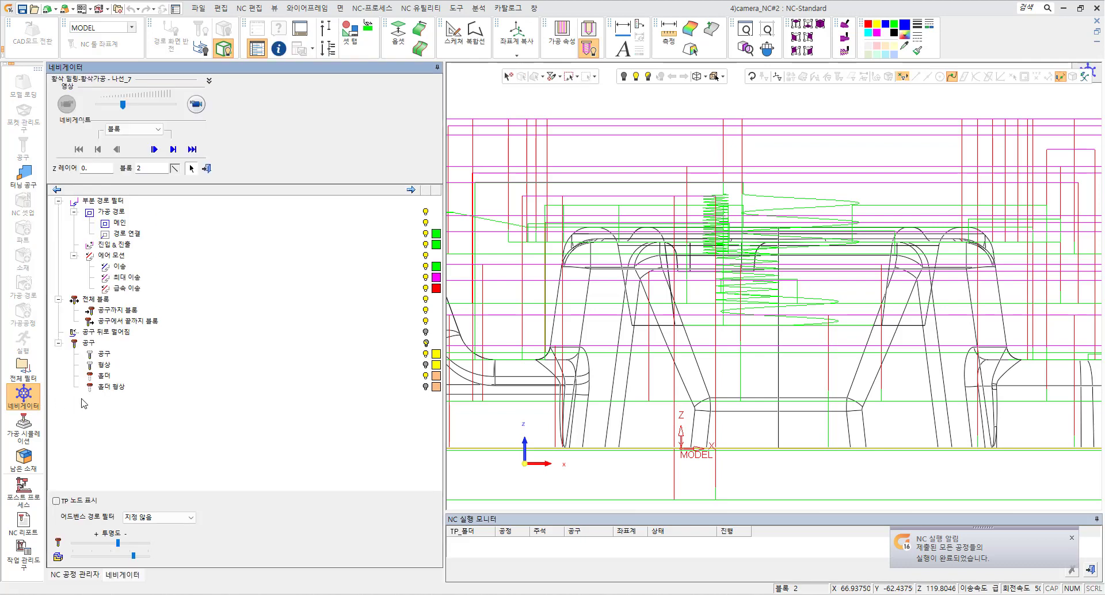
pyautogui.click(823, 325)
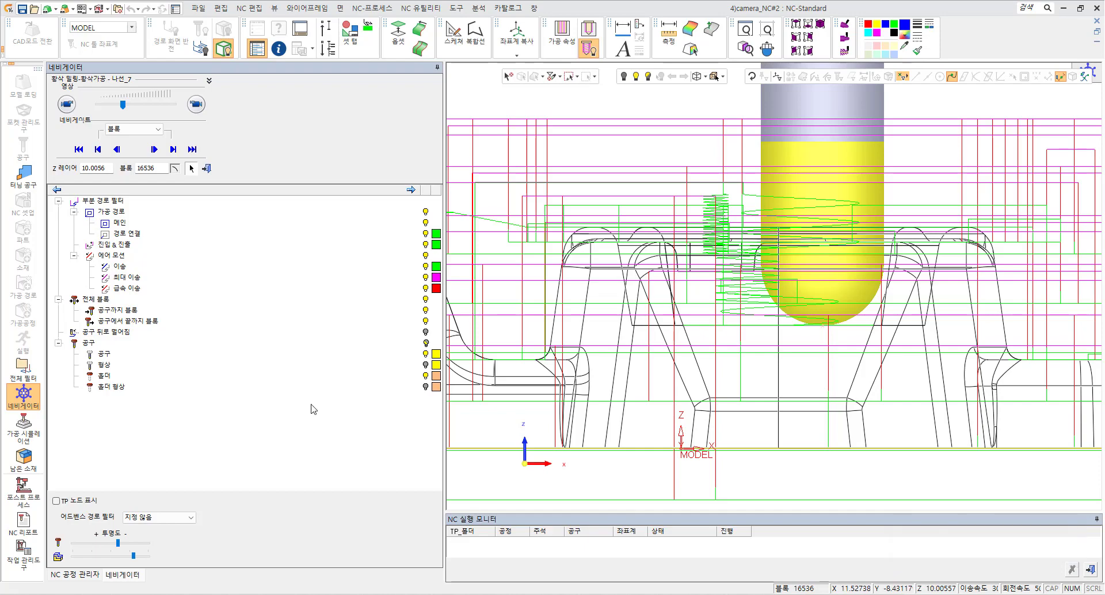
pyautogui.click(17, 403)
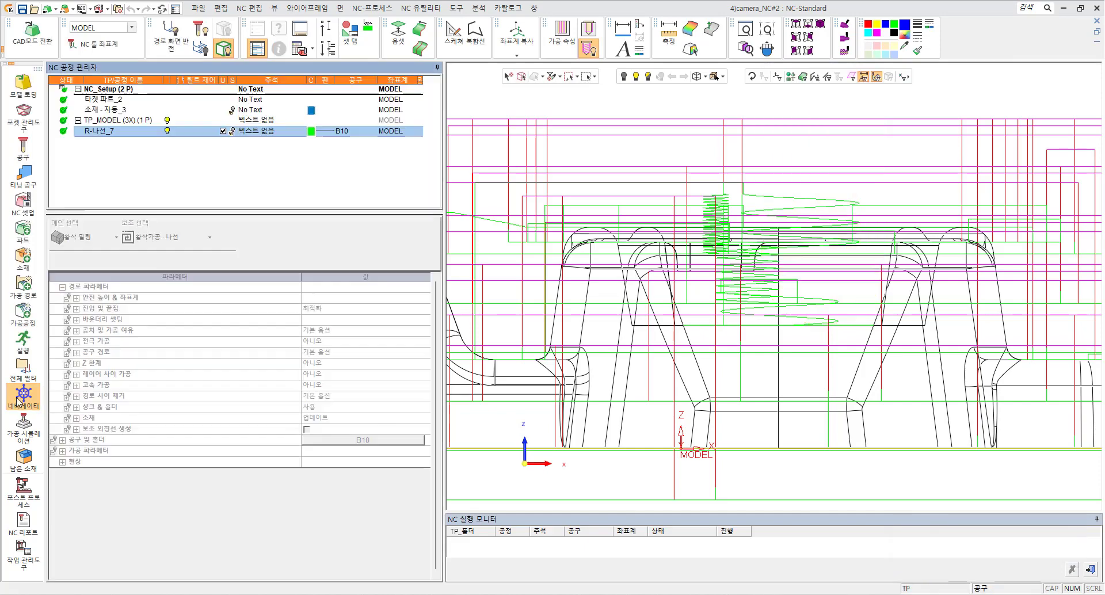
pyautogui.click(696, 76)
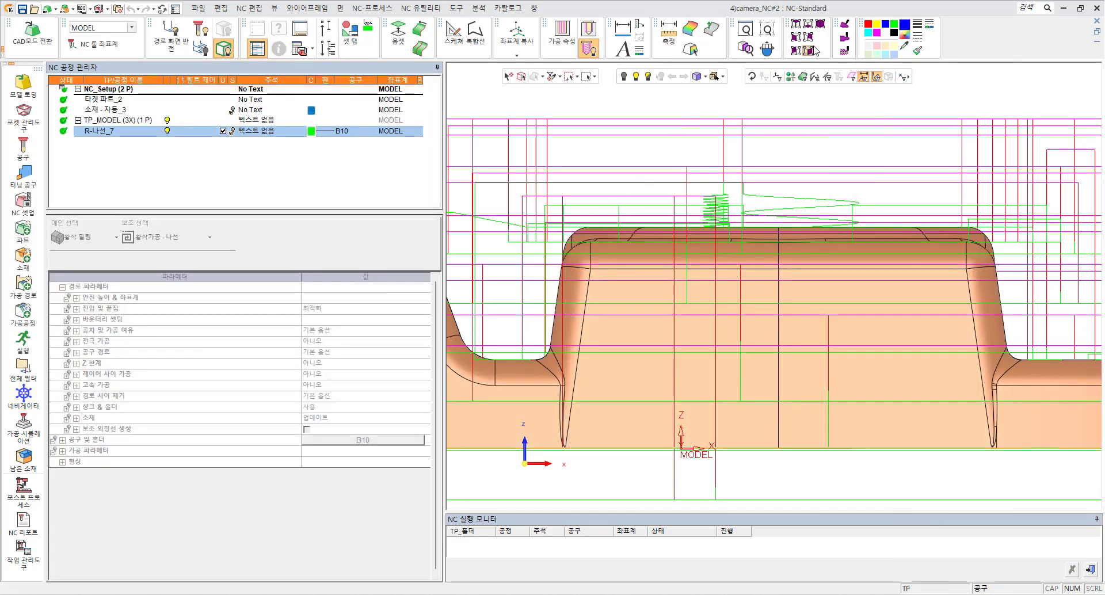
pyautogui.click(820, 24)
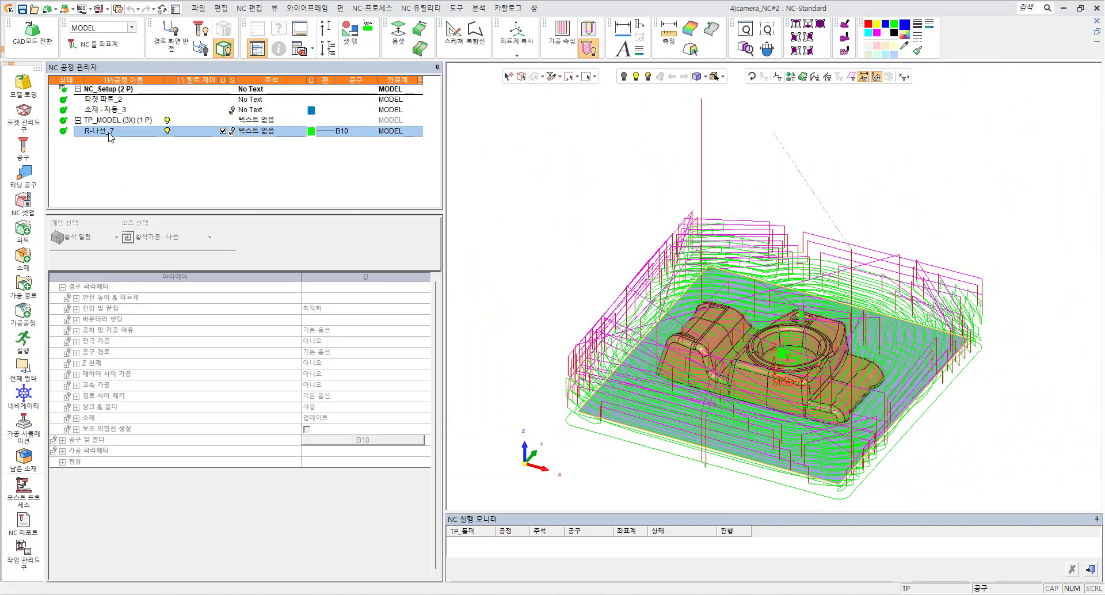
# - Edit R-나선_7, set the 파트면 가공여유 under 공차 및 가공 여유 to 0.5, and recalculate the procedure
pyautogui.doubleClick(110, 131)
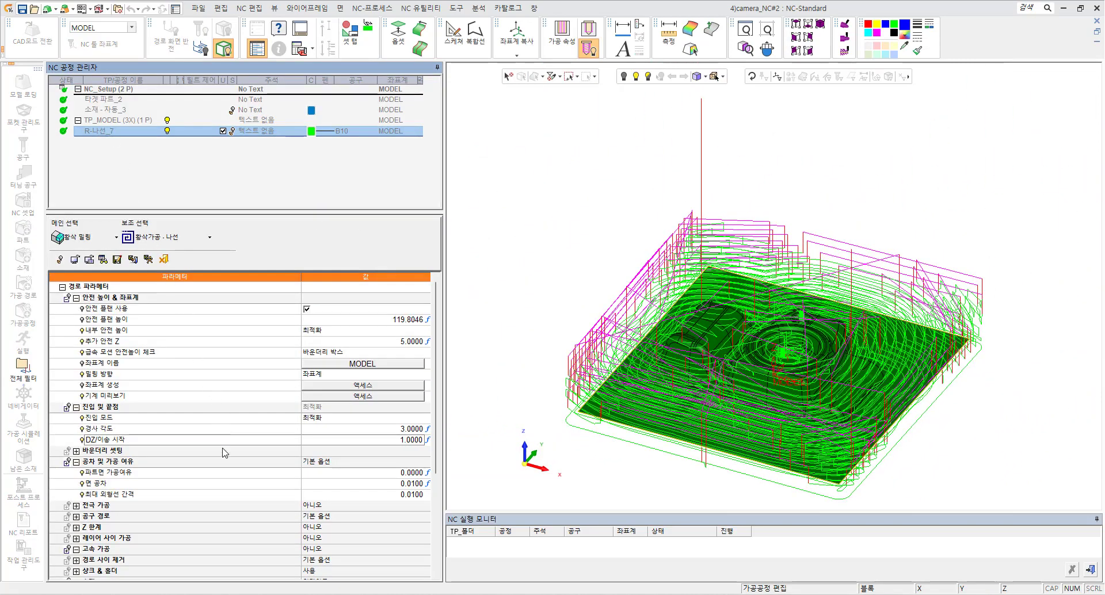
pyautogui.scroll(-4, 224, 453)
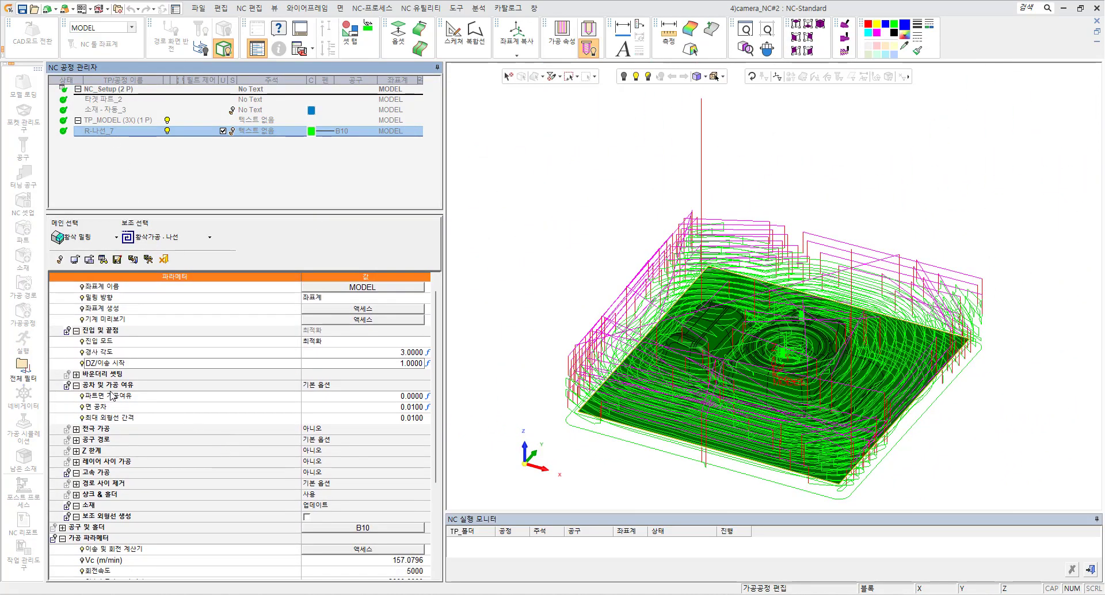
pyautogui.scroll(-2, 139, 391)
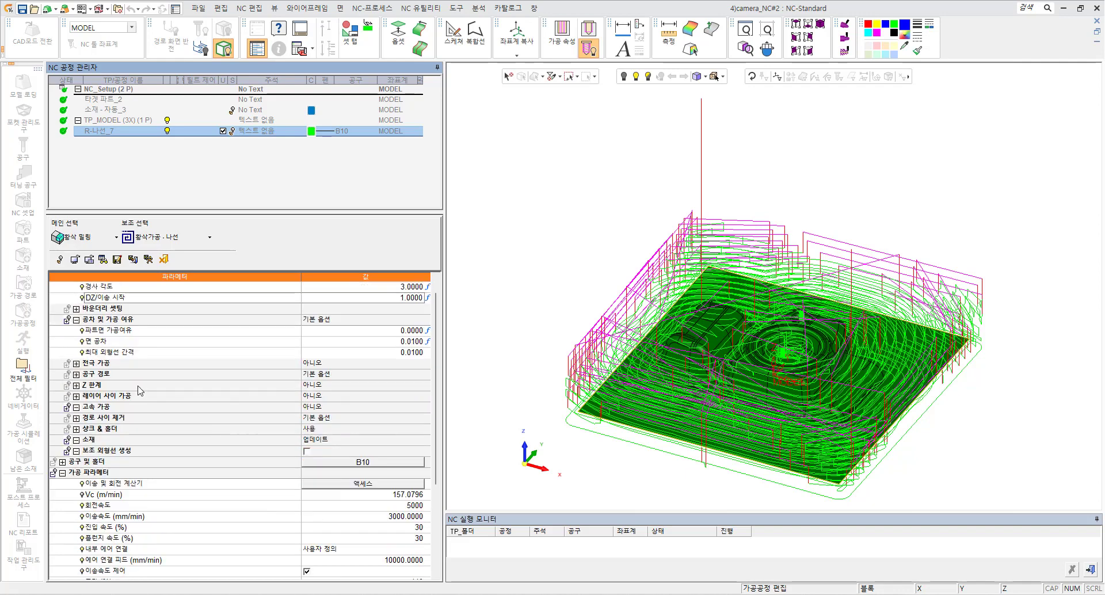
pyautogui.click(155, 334)
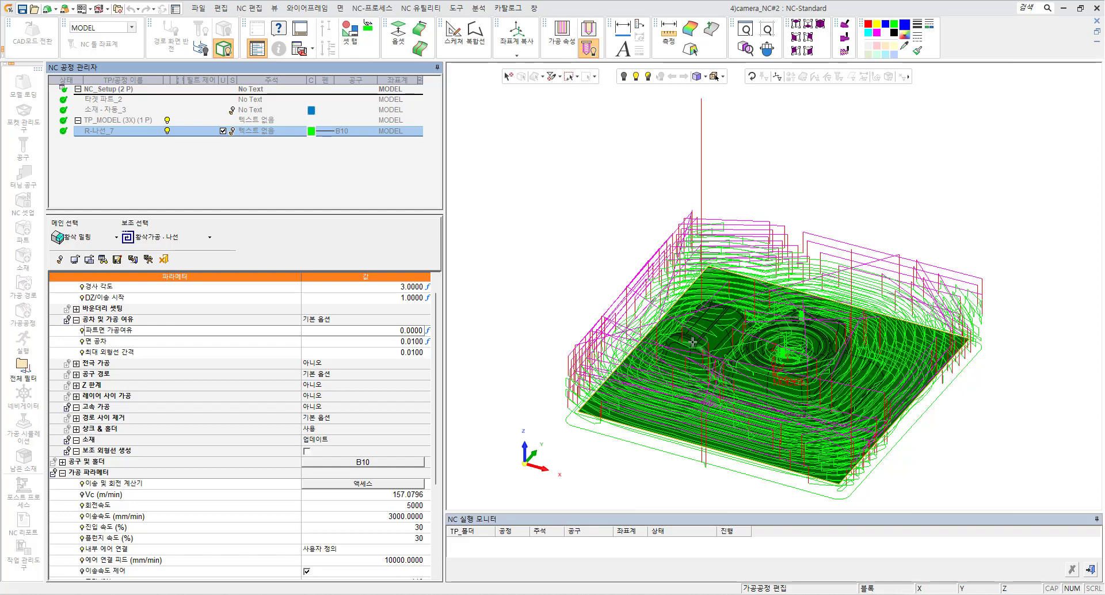
pyautogui.moveTo(693, 342); pyautogui.dragTo(684, 270, button='middle')
pyautogui.keyDown('ctrl'); pyautogui.moveTo(684, 270); pyautogui.dragTo(701, 333, button='right'); pyautogui.keyUp('ctrl')
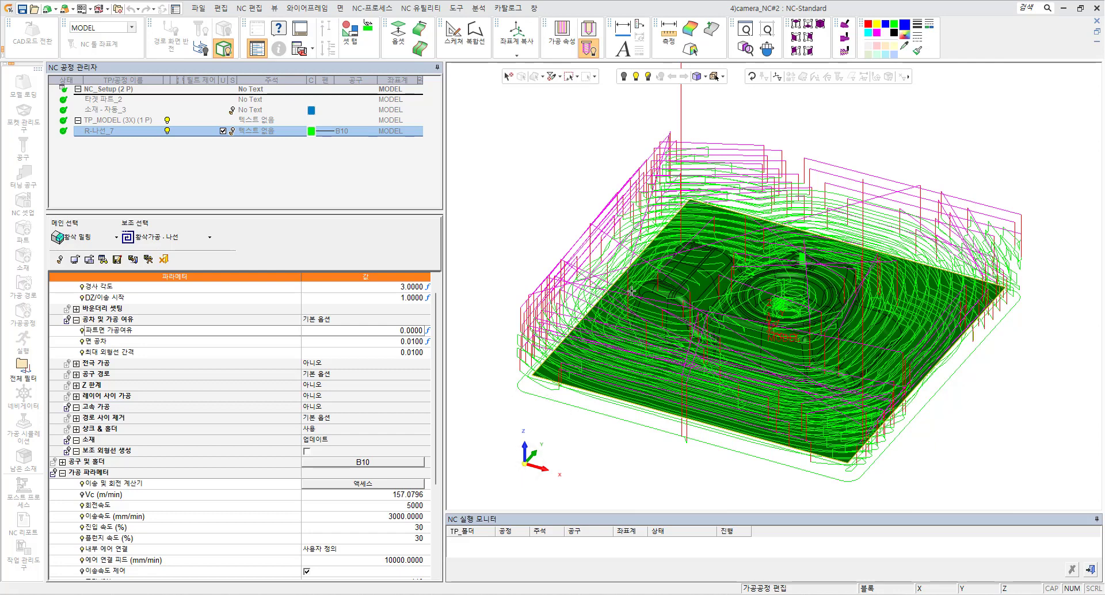
pyautogui.click(325, 332)
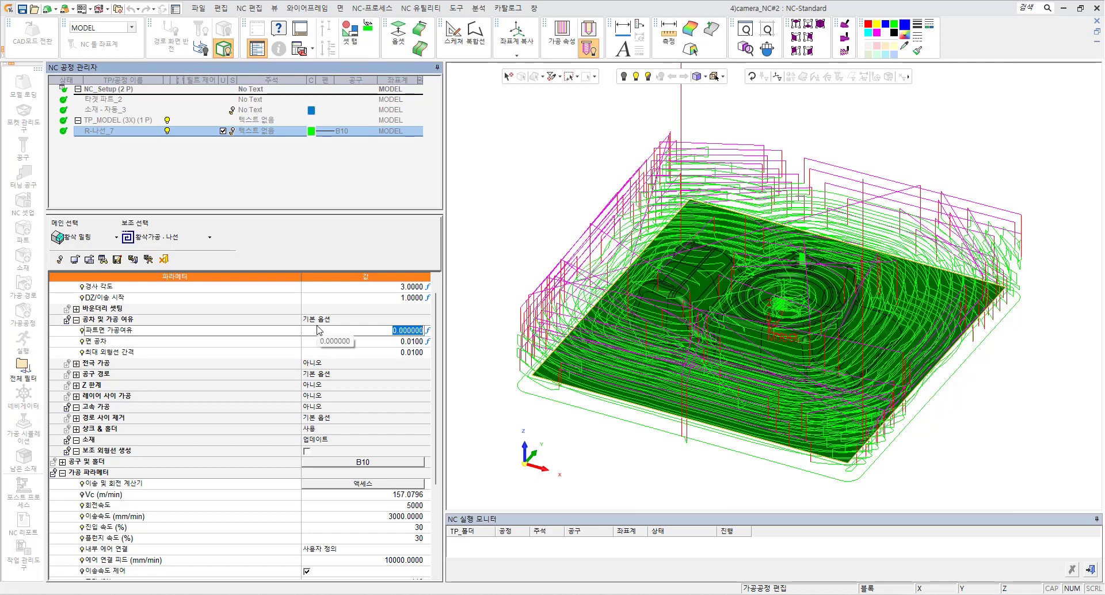
pyautogui.write('0.5')
pyautogui.press('Return')
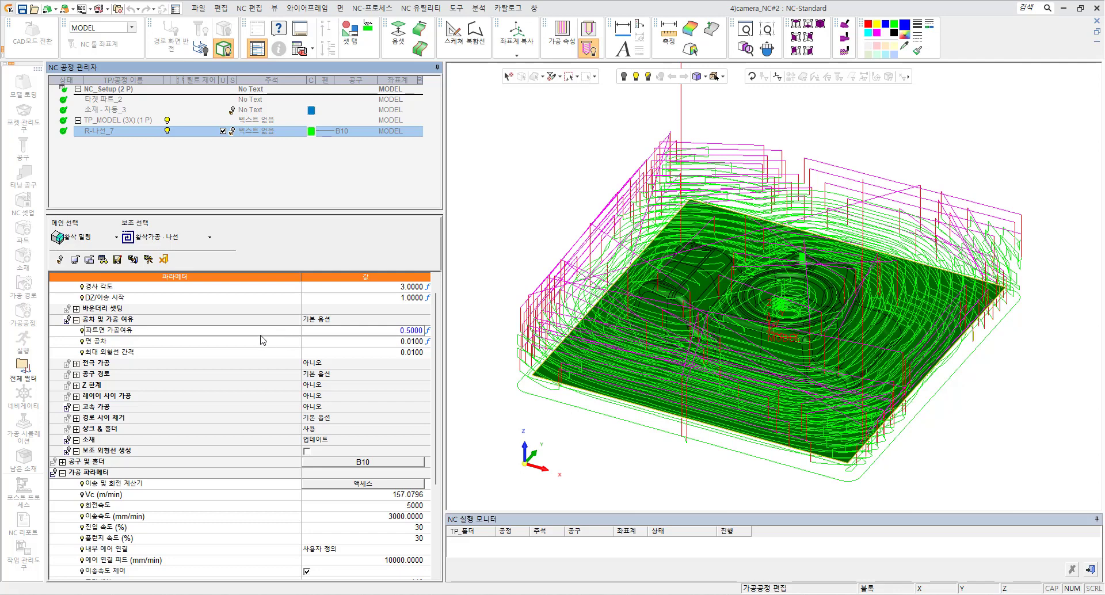
pyautogui.click(149, 259)
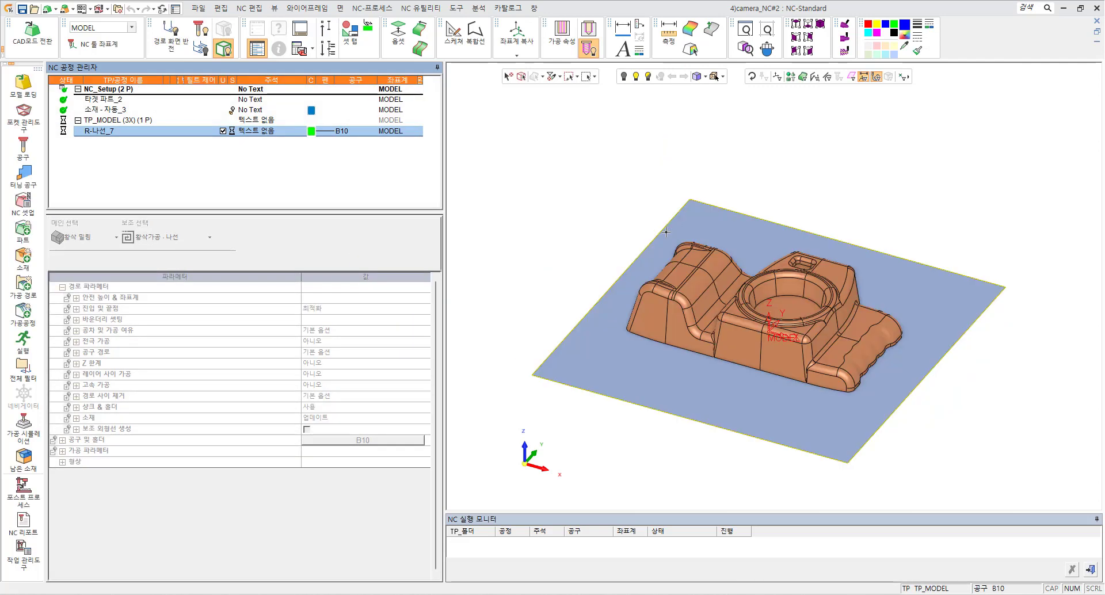
# - Examine the gap between the recalculated toolpath and the base of the camera's side wall, from the front and tilted
pyautogui.click(518, 473)
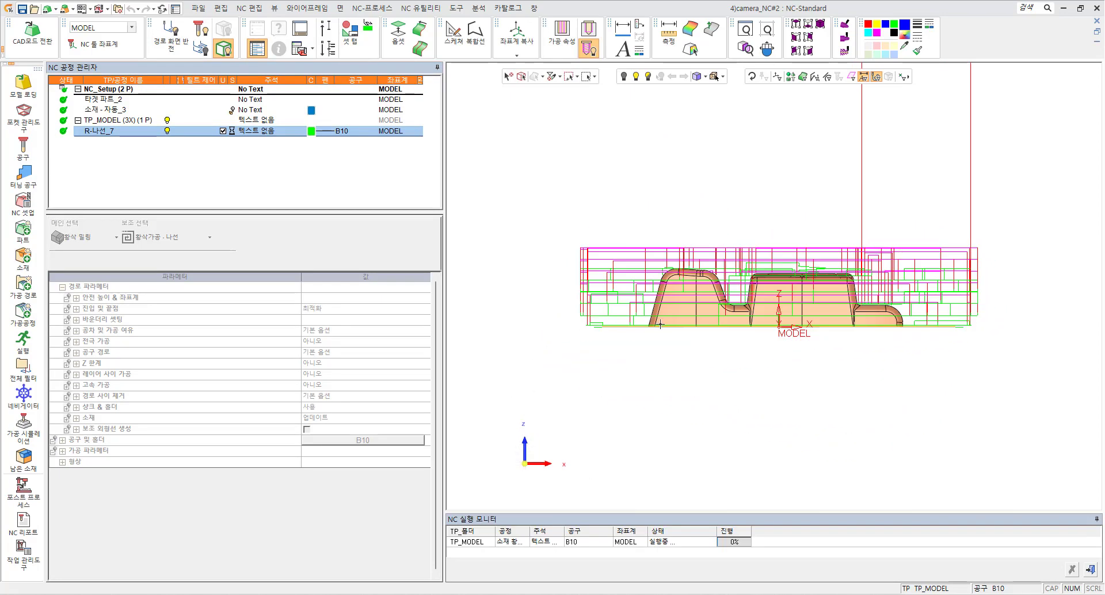
pyautogui.scroll(10, 660, 324)
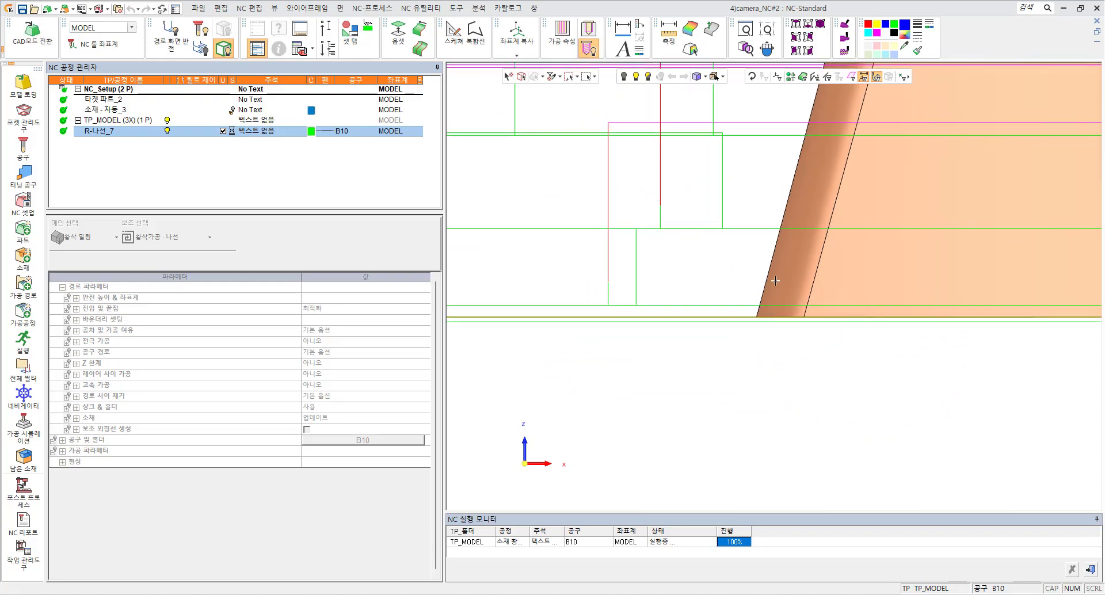
pyautogui.moveTo(776, 281); pyautogui.dragTo(786, 289, button='middle')
pyautogui.moveTo(820, 234); pyautogui.dragTo(832, 250, button='middle')
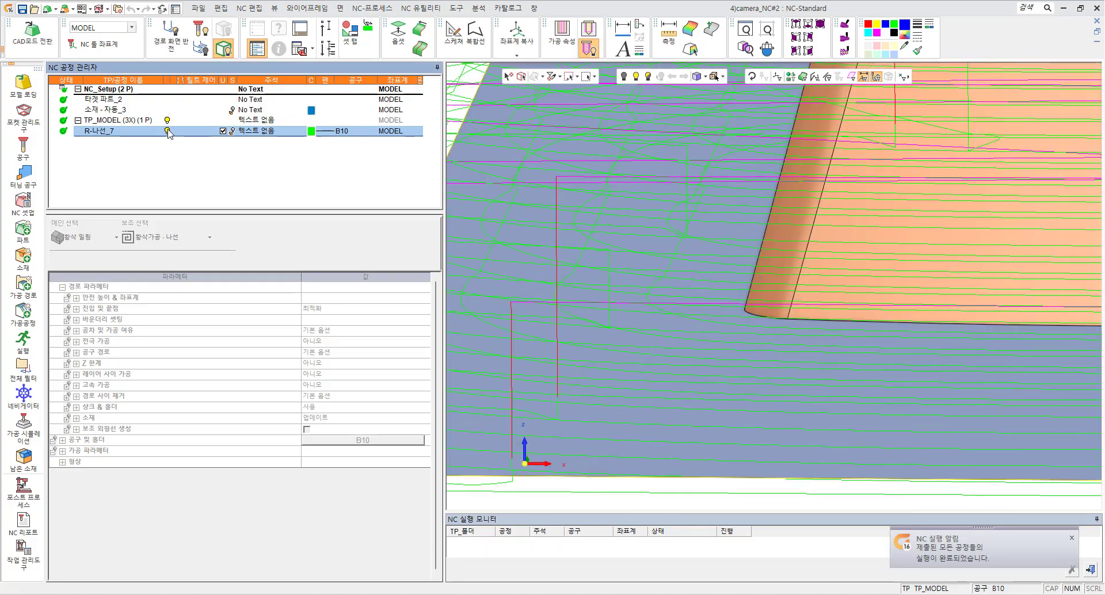
# - Hide the R-나선_7 toolpath, examine its remaining stock around the camera's side wall, and display the toolpath again
pyautogui.click(168, 131)
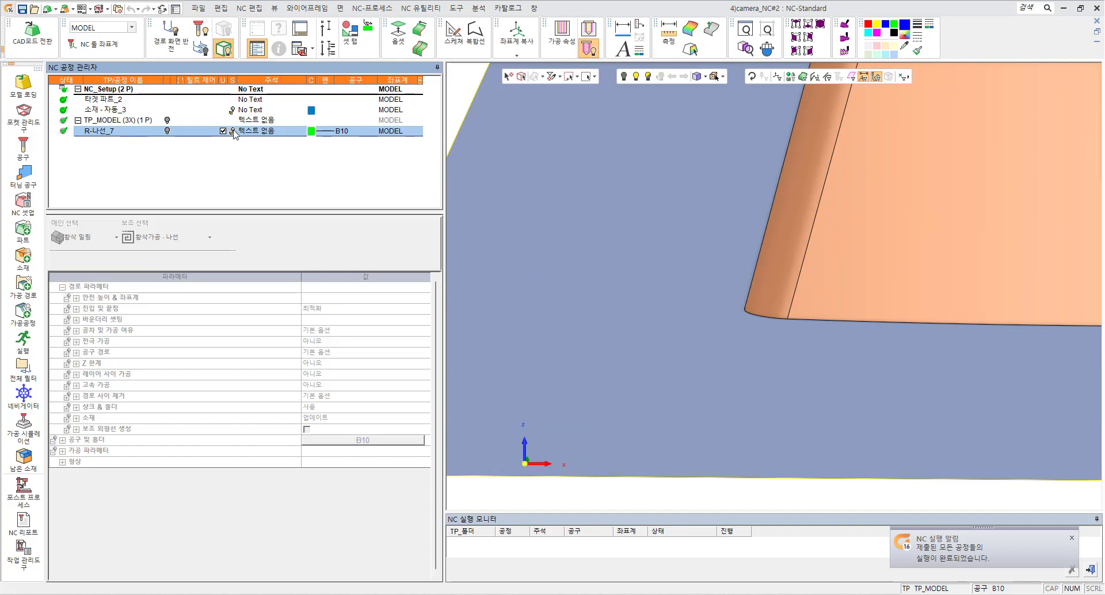
pyautogui.click(233, 131)
pyautogui.moveTo(838, 215); pyautogui.dragTo(761, 327, button='middle')
pyautogui.scroll(-3, 851, 216)
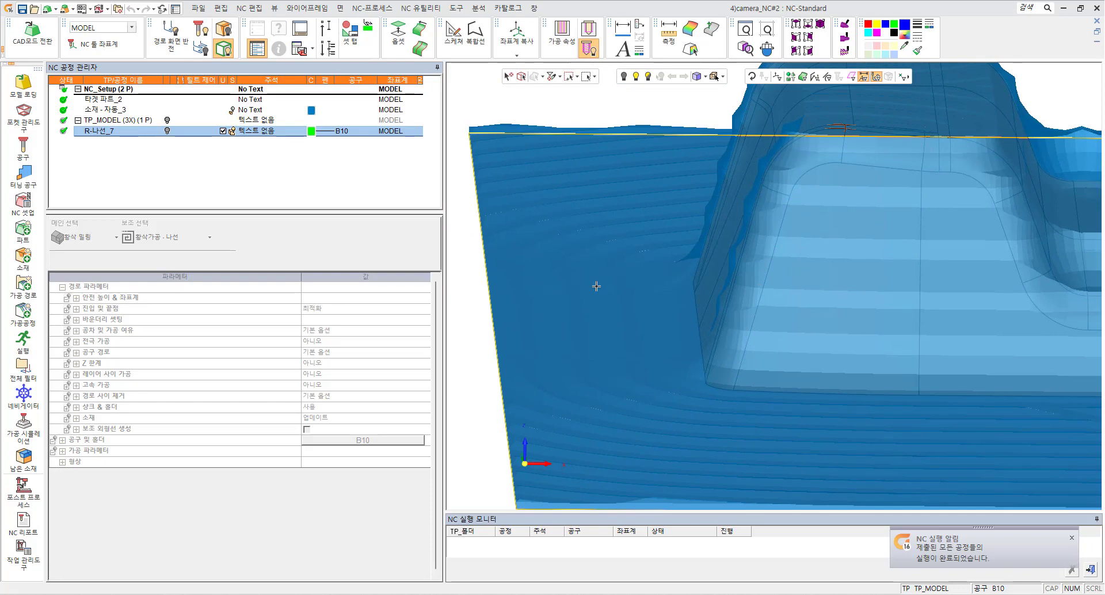
pyautogui.moveTo(941, 251); pyautogui.dragTo(914, 265, button='middle')
pyautogui.moveTo(796, 314)
pyautogui.mouseDown(button='middle')
pyautogui.moveTo(793, 289)
pyautogui.moveTo(782, 286)
pyautogui.moveTo(780, 303)
pyautogui.mouseUp(button='middle')
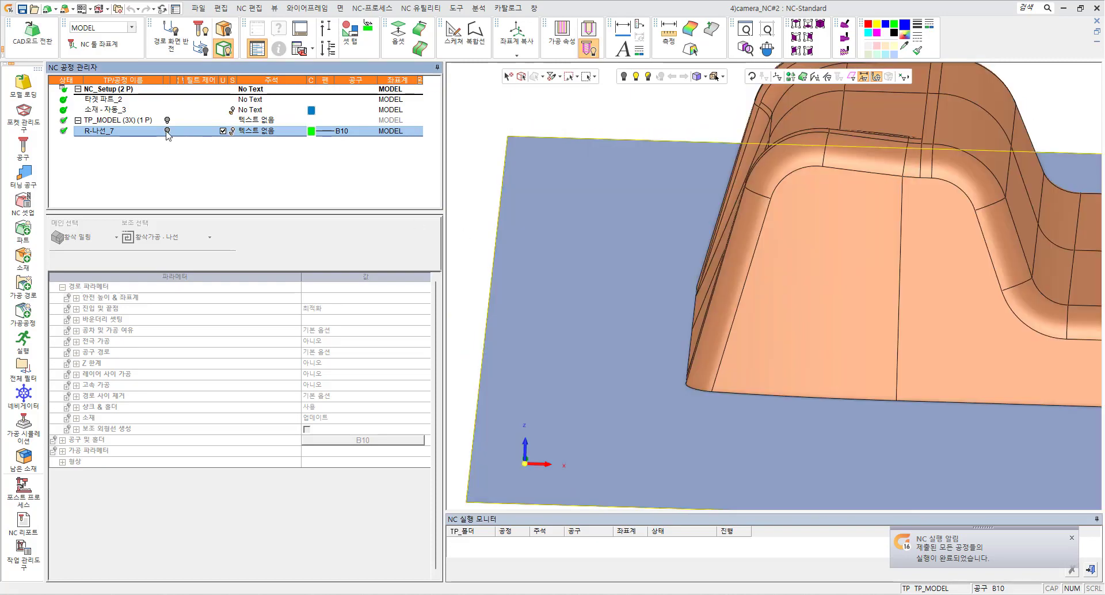
pyautogui.click(167, 130)
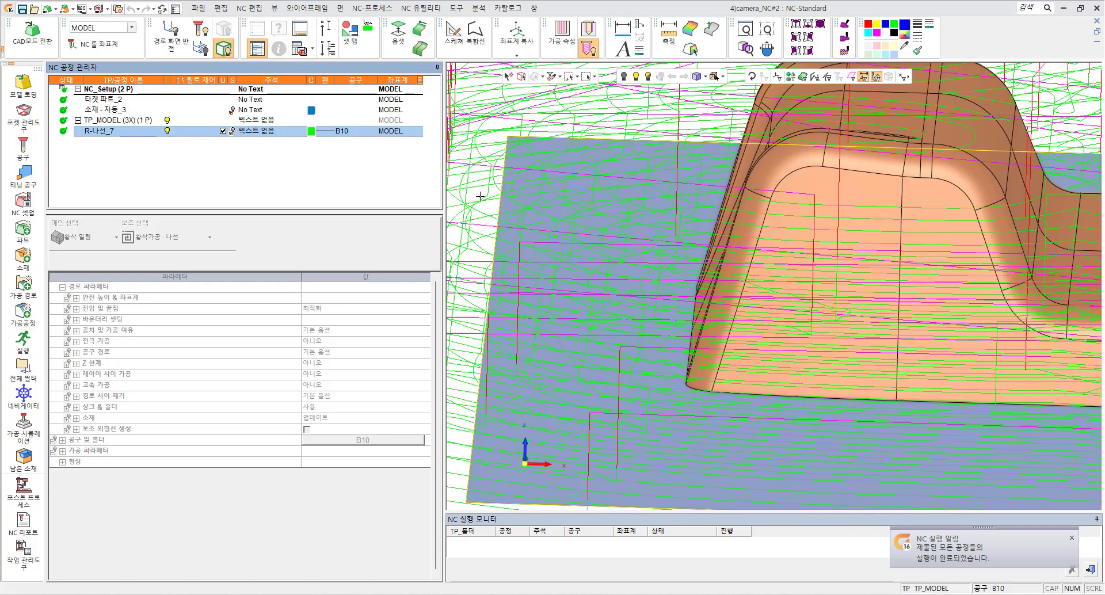
# - Place tool B10 on the R-나선_7 toolpath beside the base of the camera's side wall with the navigator
pyautogui.click(23, 397)
pyautogui.click(650, 356)
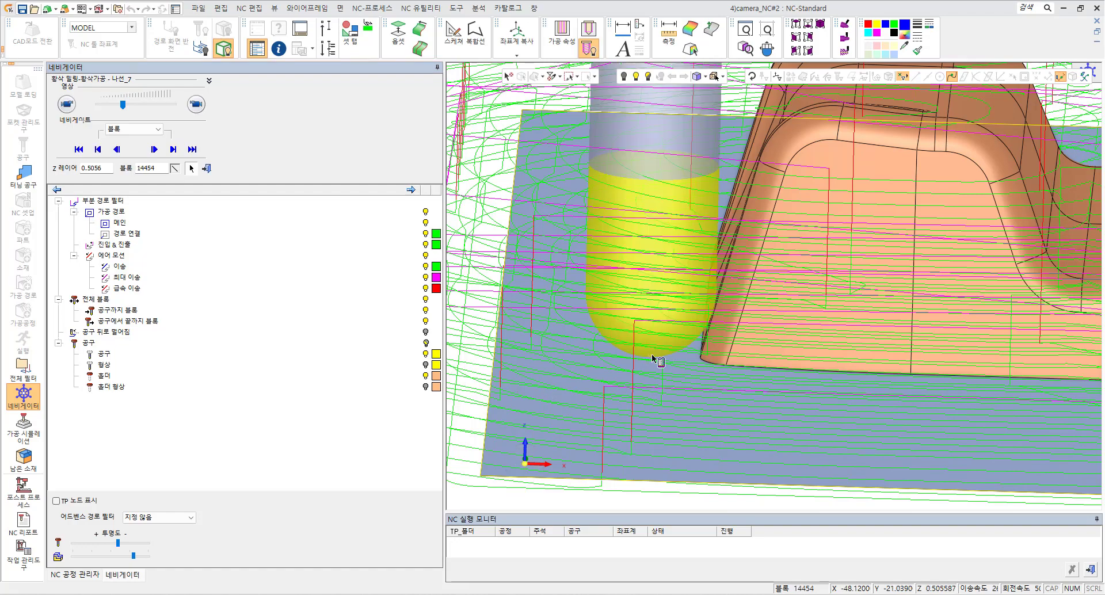
pyautogui.moveTo(753, 351); pyautogui.dragTo(792, 267, button='middle')
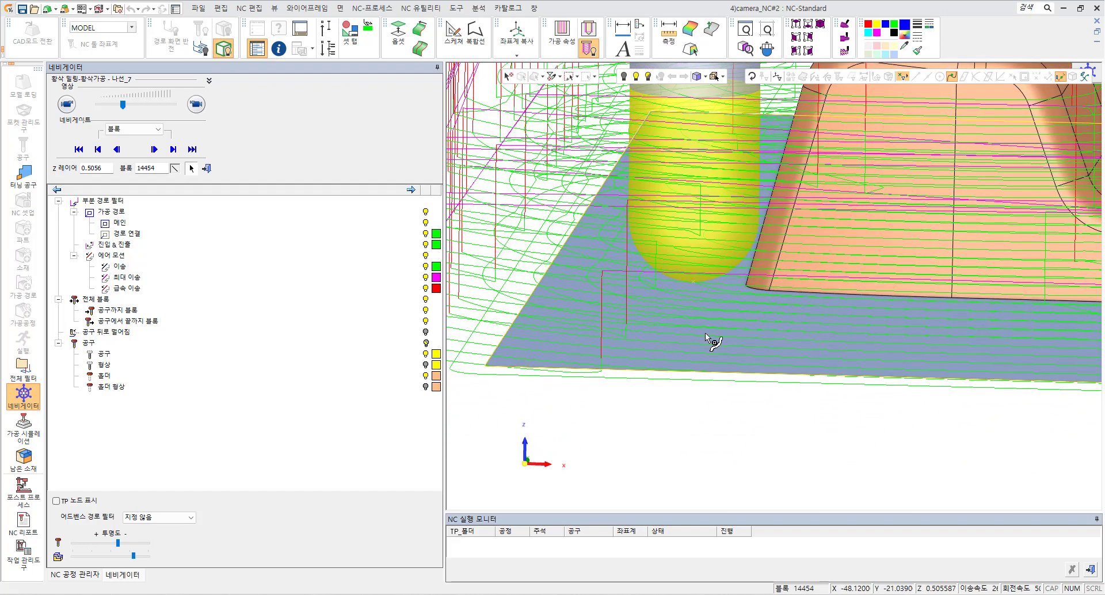
pyautogui.keyDown('ctrl'); pyautogui.moveTo(714, 343); pyautogui.dragTo(734, 287, button='right'); pyautogui.keyUp('ctrl')
# - Measure the distance between the flat base face and the lowest toolpath pass near its corner, and leave the navigator
pyautogui.click(665, 36)
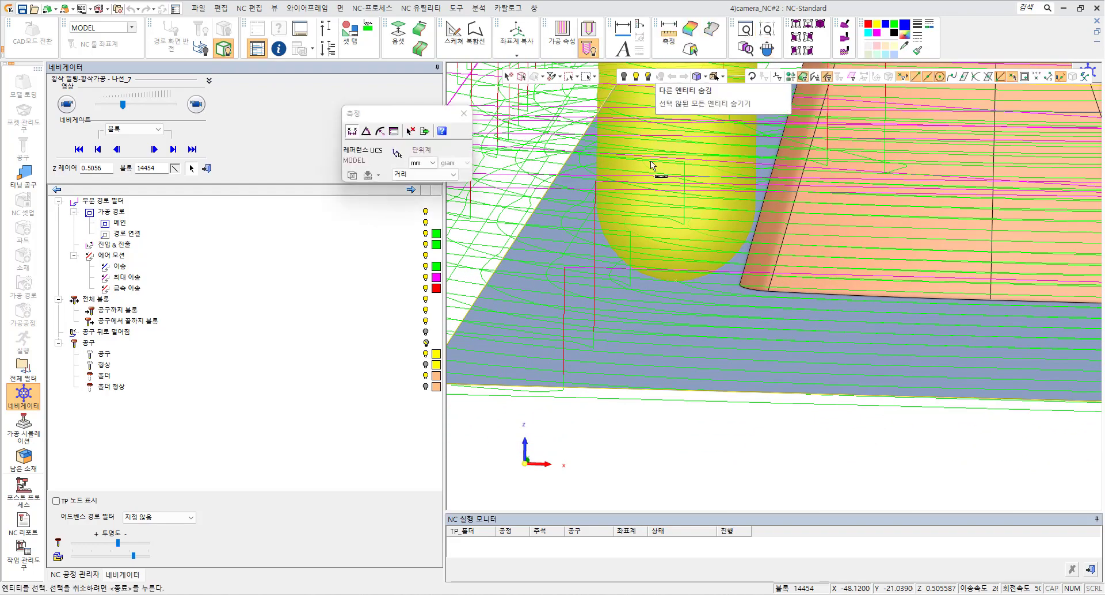
pyautogui.keyDown('ctrl'); pyautogui.moveTo(657, 323); pyautogui.dragTo(921, 235, button='middle'); pyautogui.keyUp('ctrl')
pyautogui.keyDown('ctrl'); pyautogui.moveTo(749, 369); pyautogui.dragTo(732, 316, button='right'); pyautogui.keyUp('ctrl')
pyautogui.scroll(3, 732, 311)
pyautogui.keyDown('ctrl'); pyautogui.moveTo(679, 241); pyautogui.dragTo(671, 301, button='middle'); pyautogui.keyUp('ctrl')
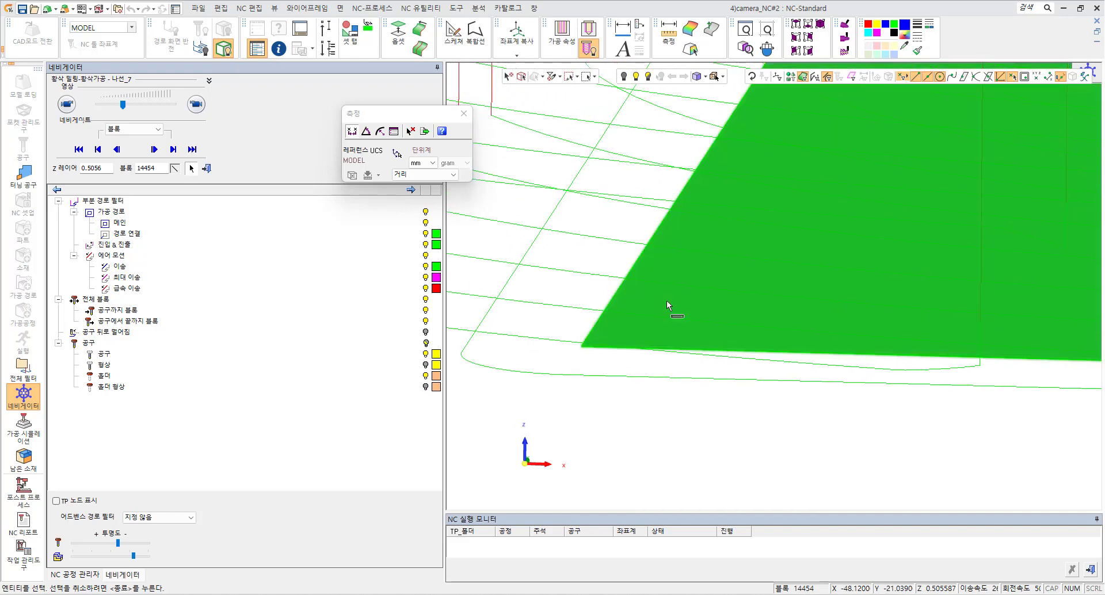
pyautogui.click(667, 299)
pyautogui.click(679, 282)
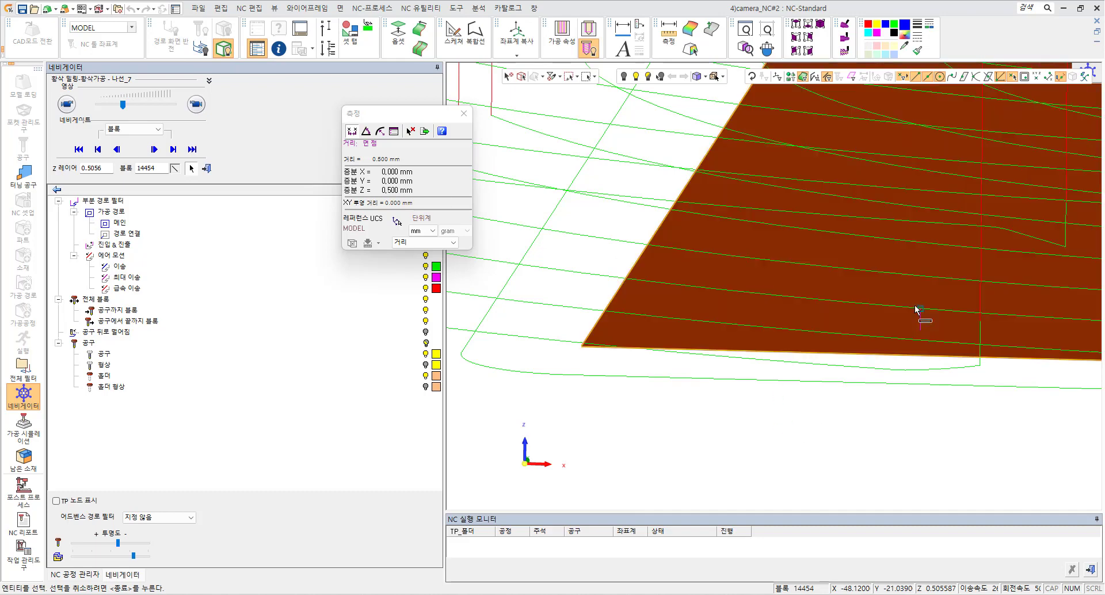
pyautogui.middleClick(885, 410)
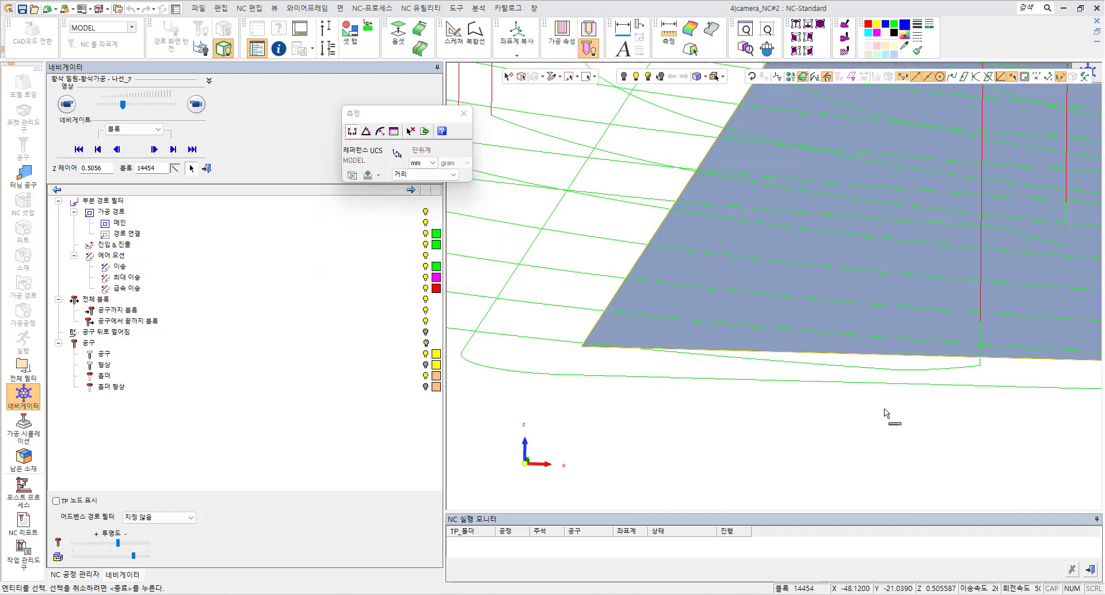
pyautogui.middleClick(881, 410)
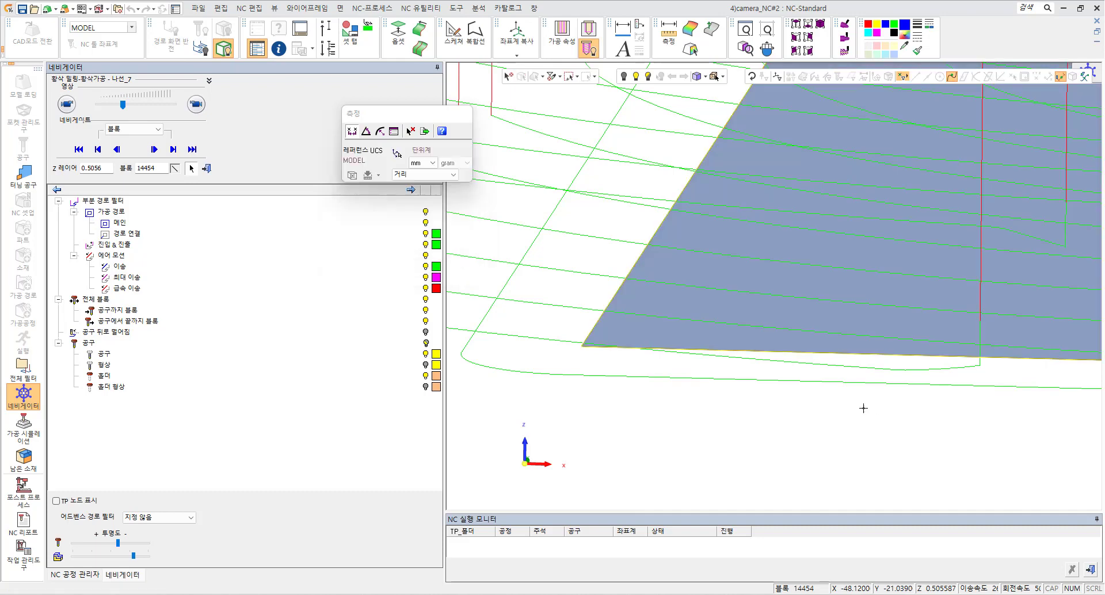
pyautogui.click(33, 402)
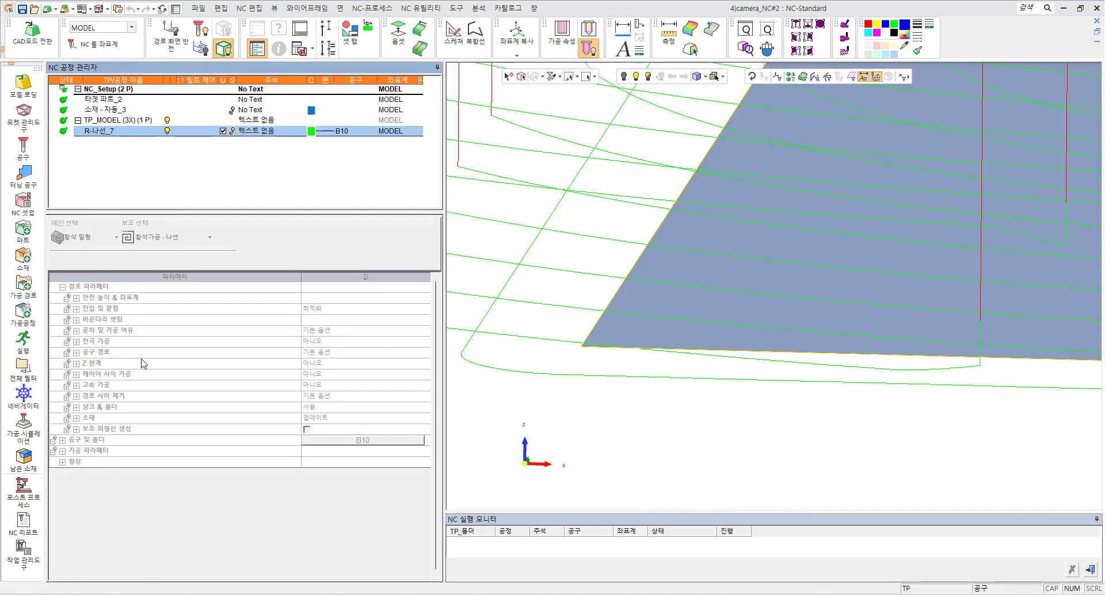
# - Open R-나선_7 for editing and expand 공구 경로 to reach 고정 수직 스텝 and 사이드 스텝
pyautogui.click(820, 24)
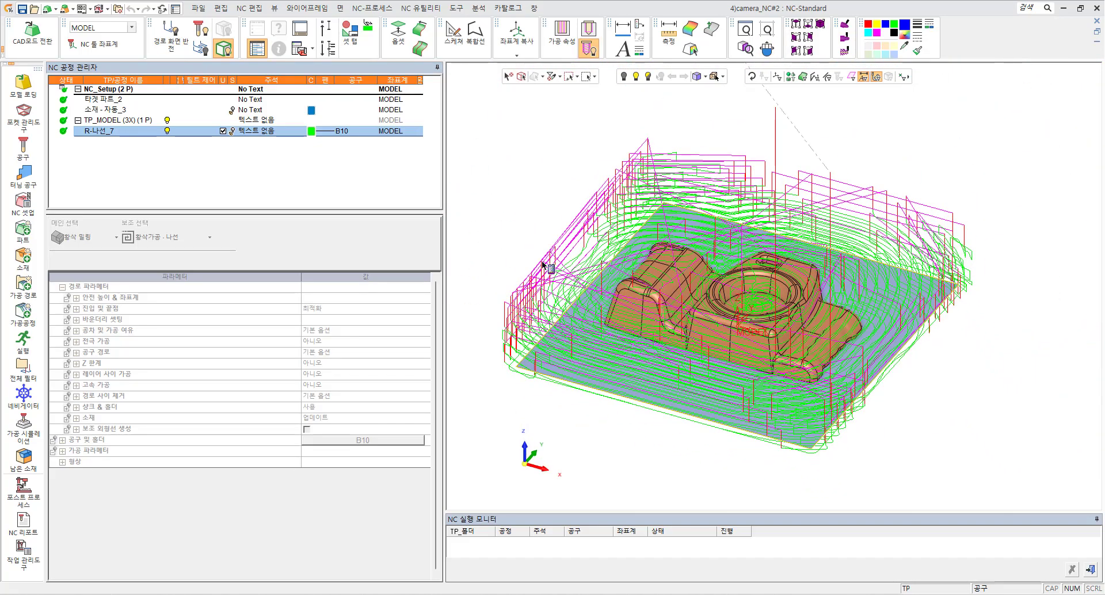
pyautogui.click(100, 136)
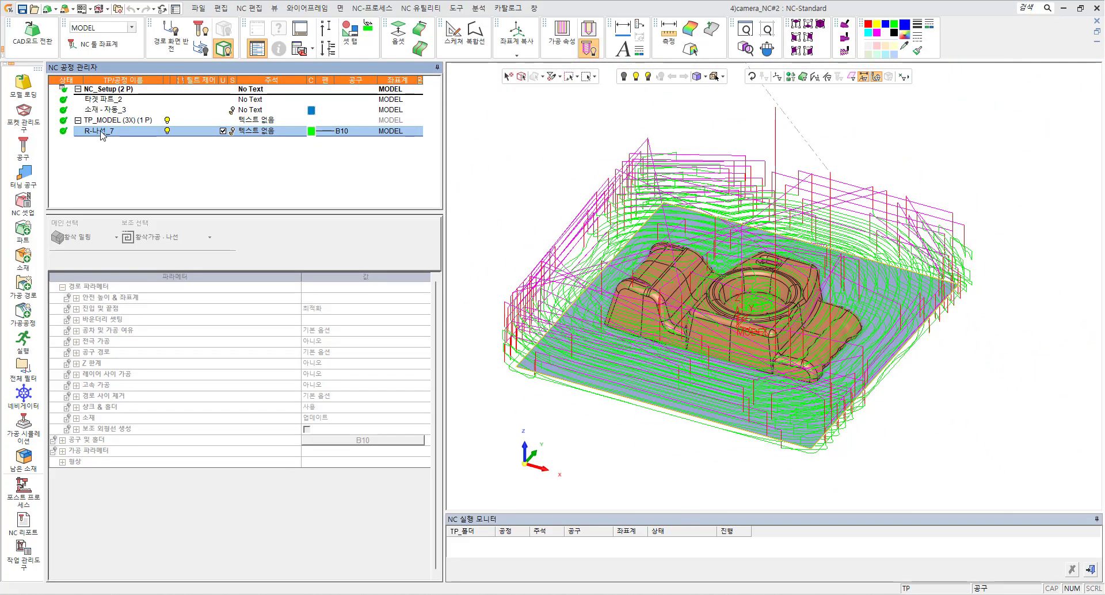
pyautogui.doubleClick(101, 132)
pyautogui.scroll(-2, 275, 382)
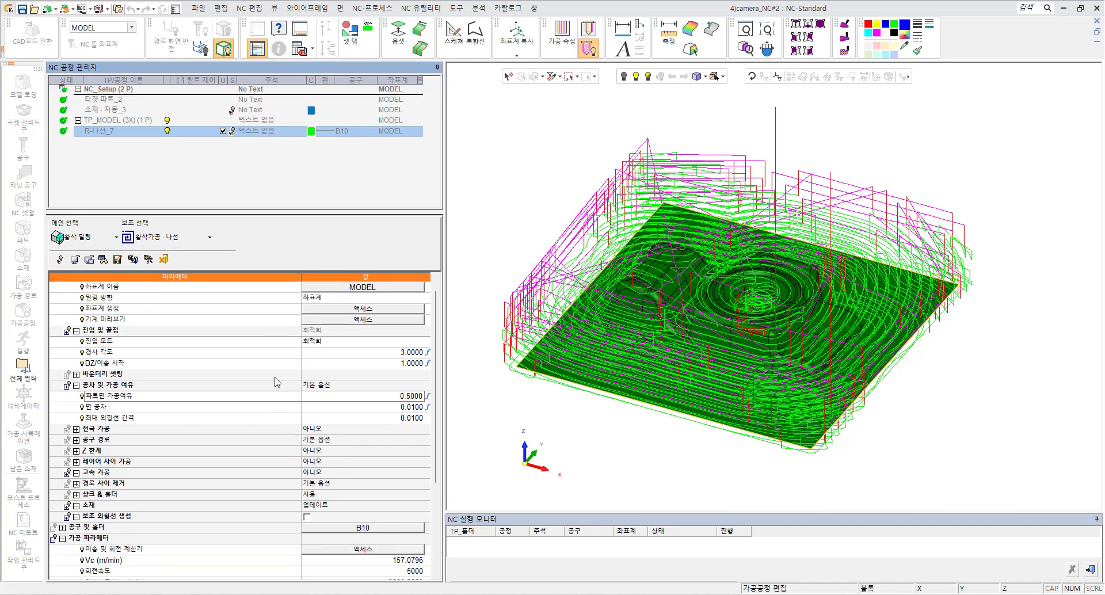
pyautogui.scroll(-2, 276, 382)
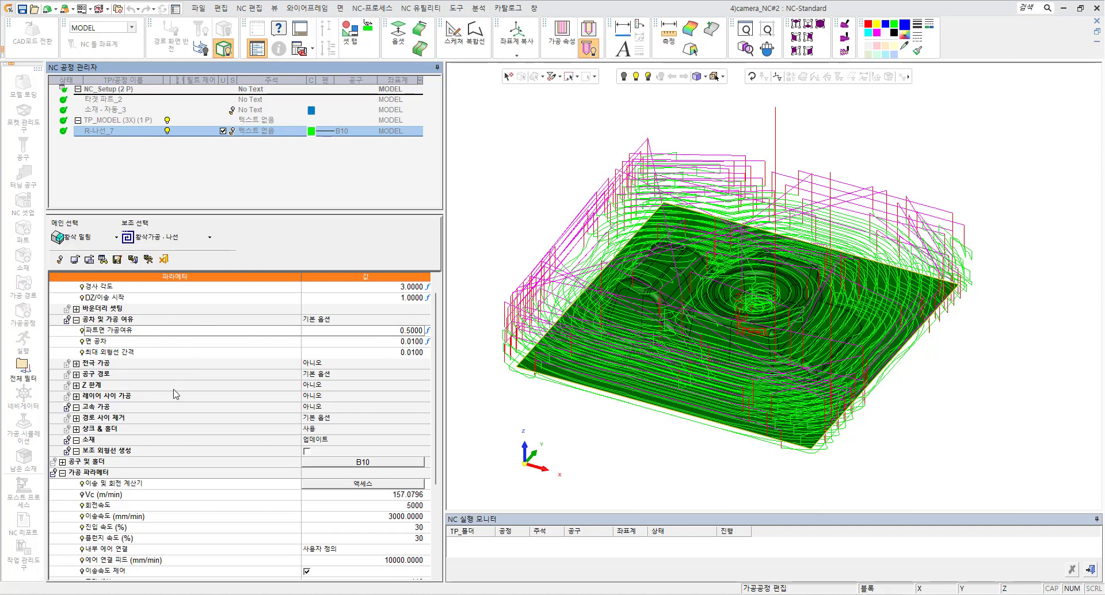
pyautogui.click(76, 375)
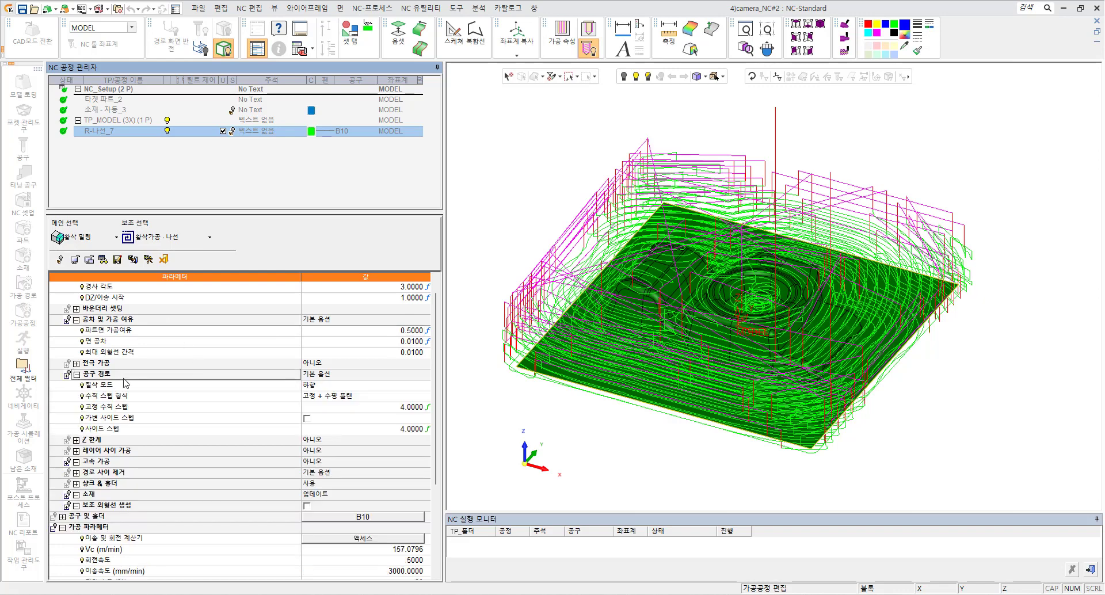
pyautogui.click(139, 407)
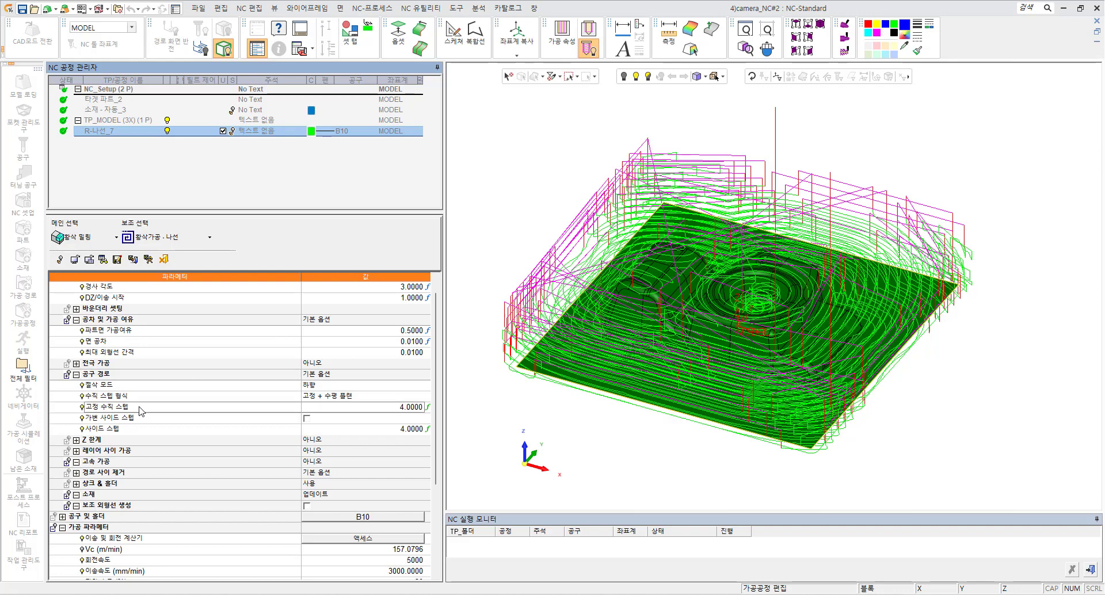
pyautogui.click(137, 430)
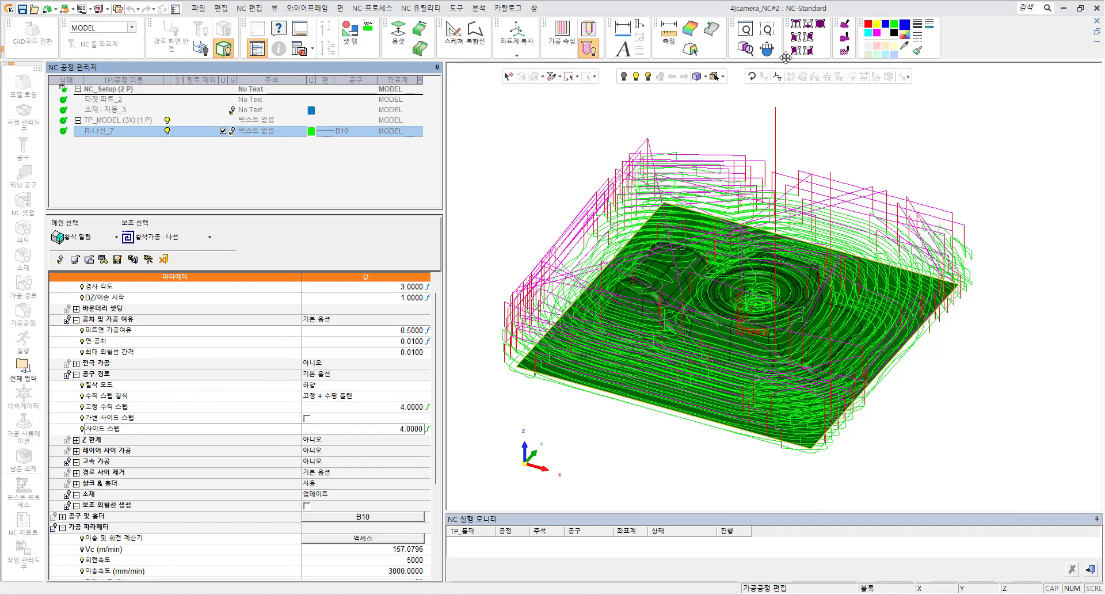
# - Examine the toolpath's sideways spacing from above and its layer spacing from the front, relating them to 사이드 스텝 and 고정 수직 스텝
pyautogui.click(798, 26)
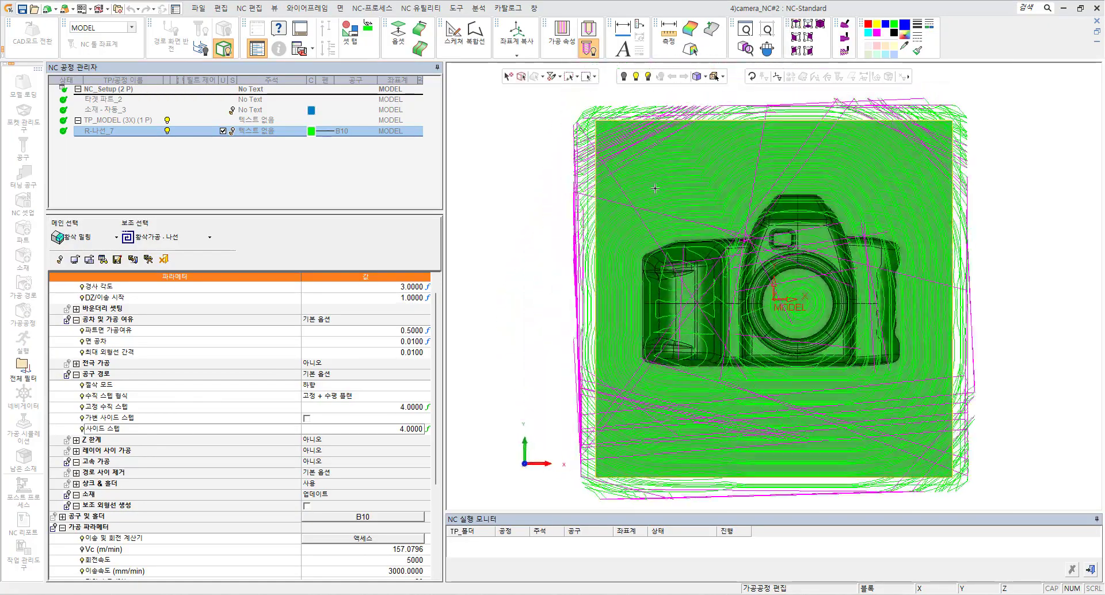
pyautogui.scroll(3, 695, 233)
pyautogui.moveTo(695, 233); pyautogui.dragTo(733, 159, button='middle')
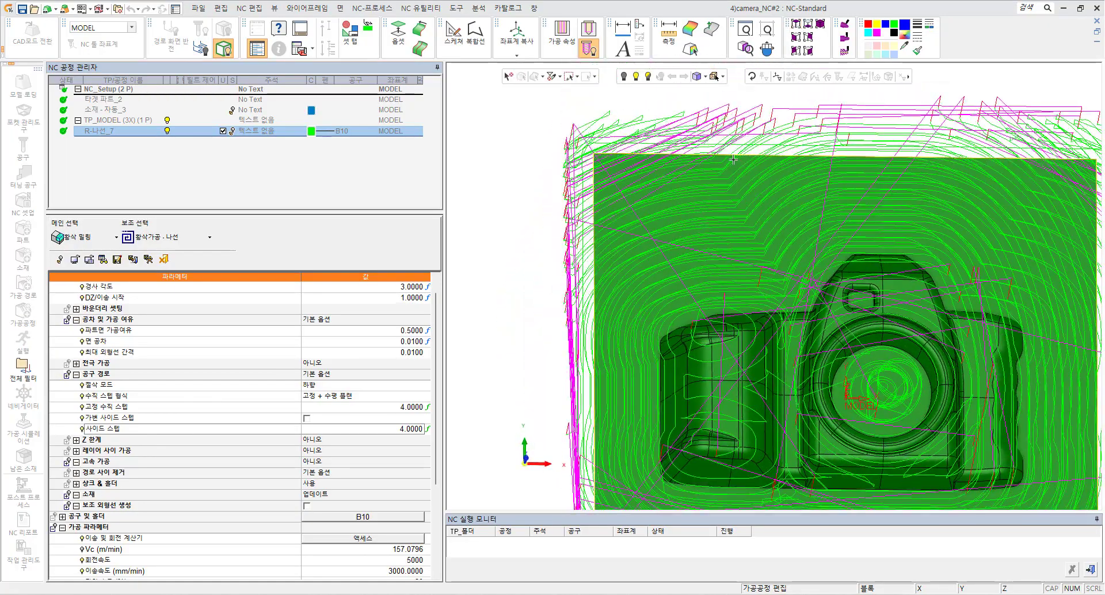
pyautogui.scroll(2, 731, 187)
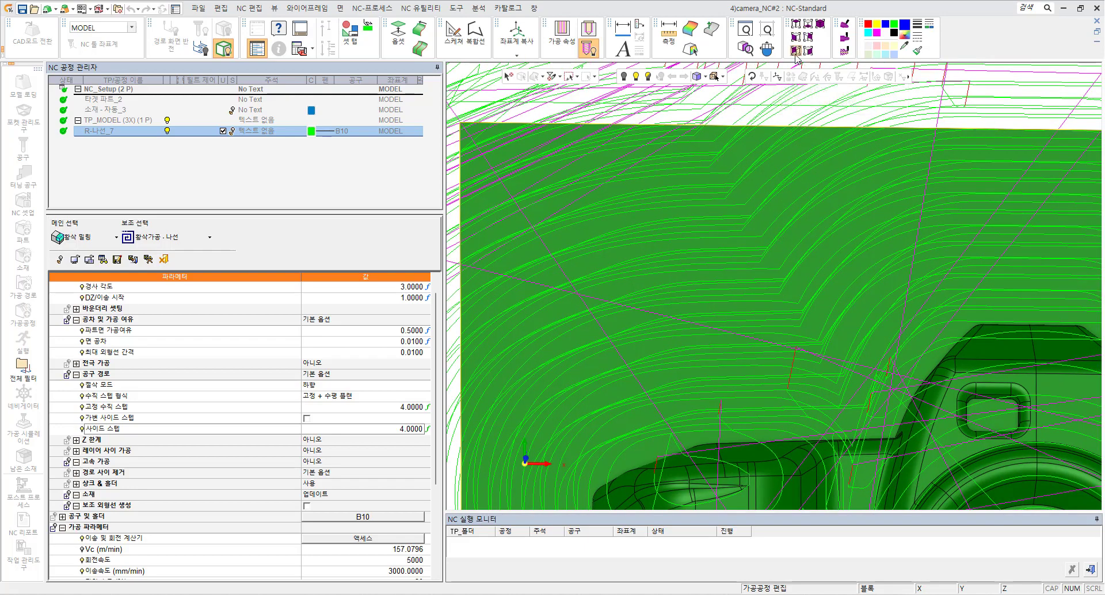
pyautogui.click(796, 37)
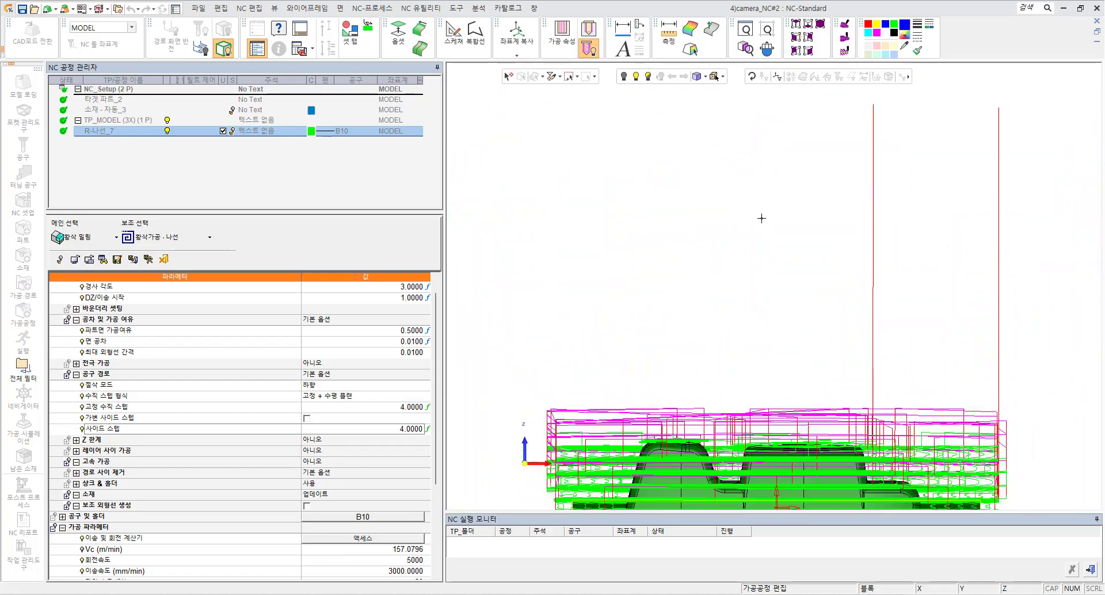
pyautogui.keyDown('ctrl'); pyautogui.moveTo(698, 301); pyautogui.dragTo(759, 99, button='middle'); pyautogui.keyUp('ctrl')
pyautogui.scroll(2, 685, 259)
pyautogui.keyDown('ctrl'); pyautogui.moveTo(649, 288); pyautogui.dragTo(678, 230, button='middle'); pyautogui.keyUp('ctrl')
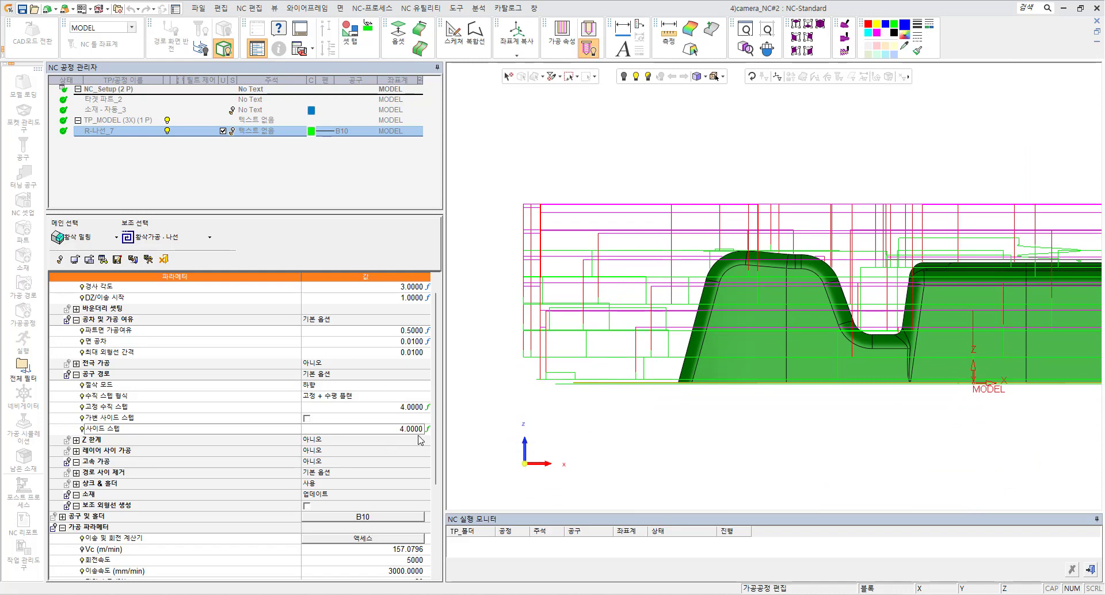
pyautogui.moveTo(411, 429)
pyautogui.click(283, 410)
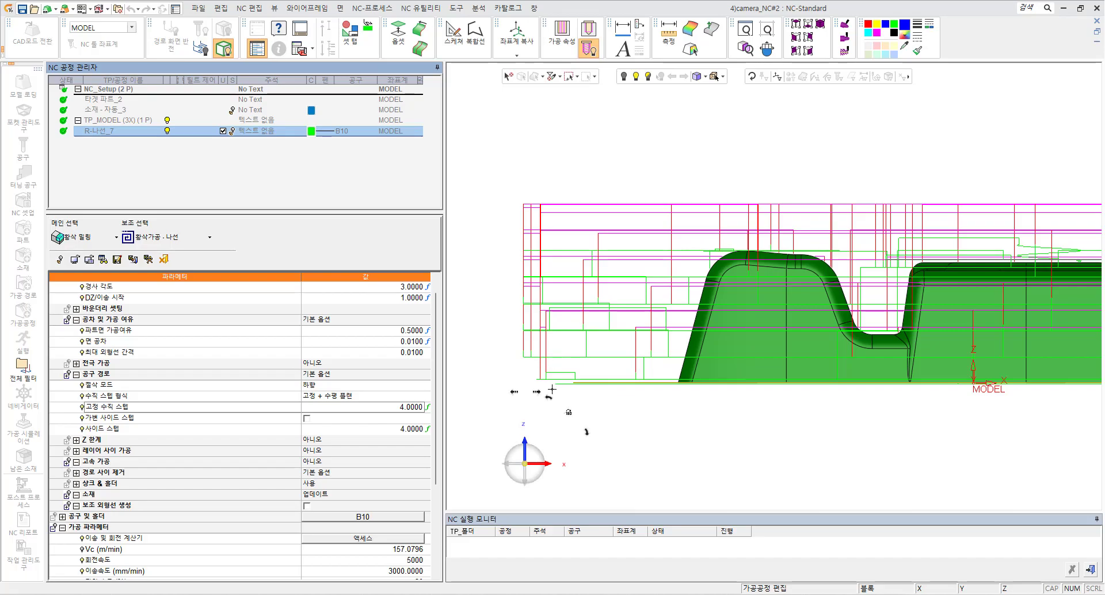
pyautogui.click(282, 430)
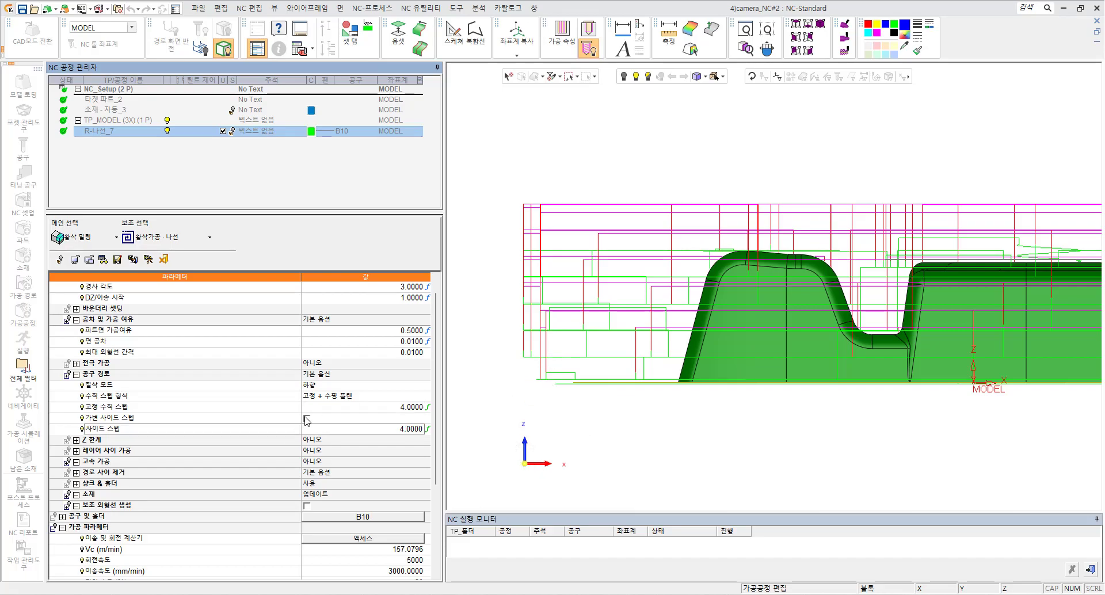
pyautogui.click(796, 24)
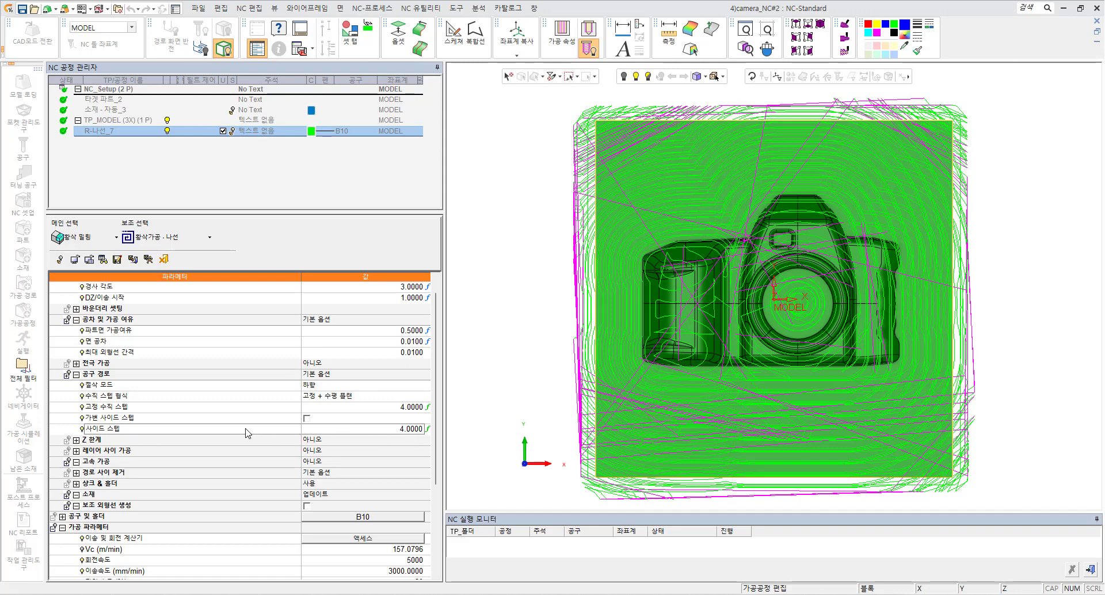
pyautogui.moveTo(556, 298)
pyautogui.keyDown('ctrl'); pyautogui.mouseDown()
pyautogui.moveTo(560, 262)
pyautogui.moveTo(545, 298)
pyautogui.moveTo(535, 282)
pyautogui.moveTo(544, 290)
pyautogui.mouseUp(); pyautogui.keyUp('ctrl')
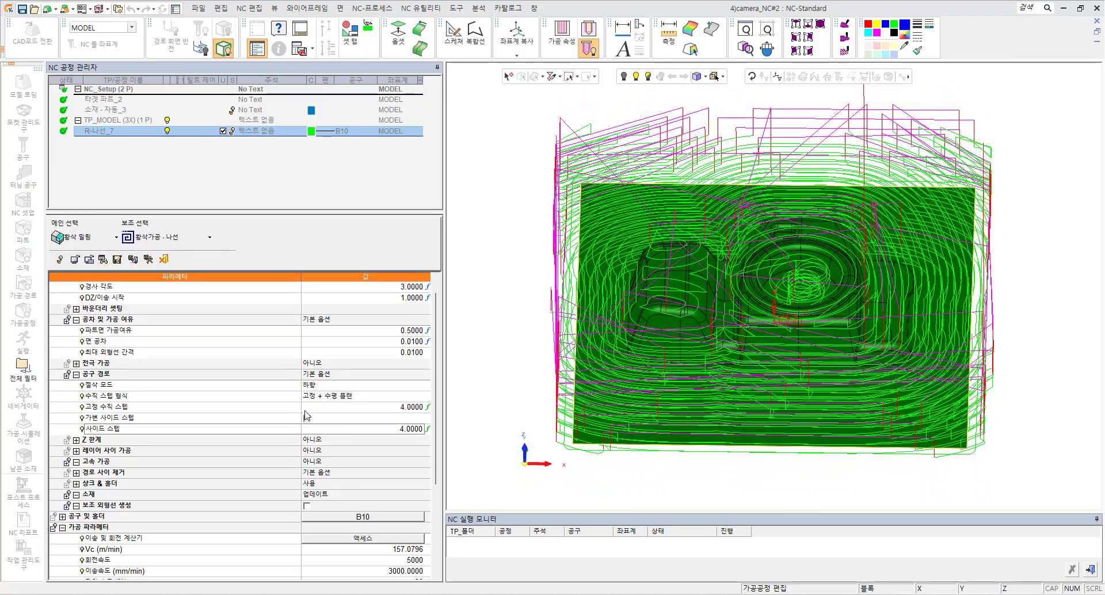
# - Set the 고정 수직 스텝 of R-나선_7 to 0.5
pyautogui.click(286, 411)
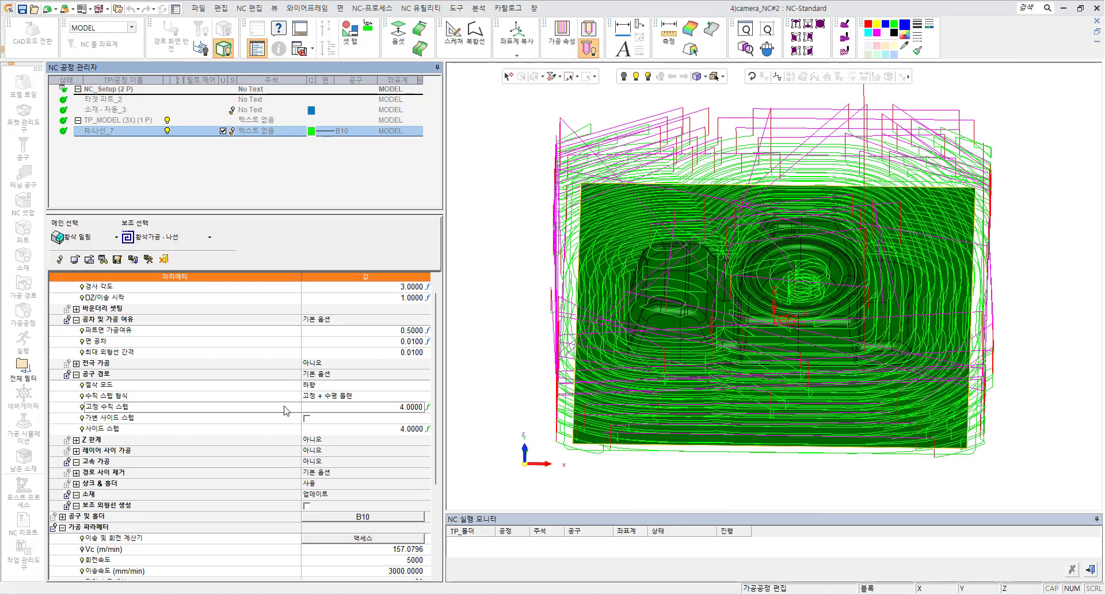
pyautogui.scroll(-3, 286, 410)
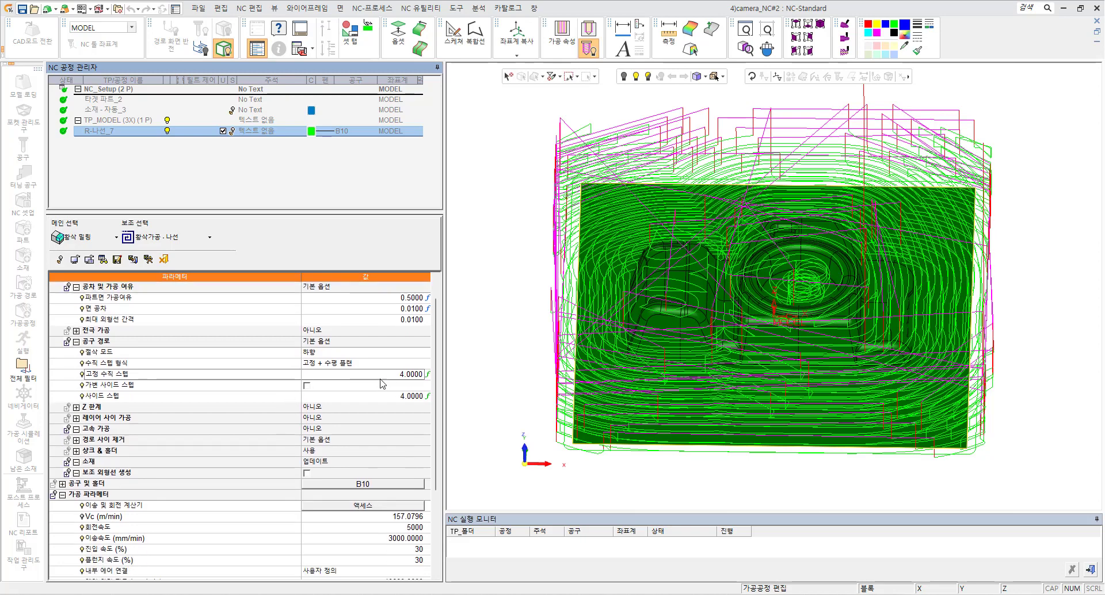
pyautogui.click(364, 375)
pyautogui.write('4')
pyautogui.press('Return')
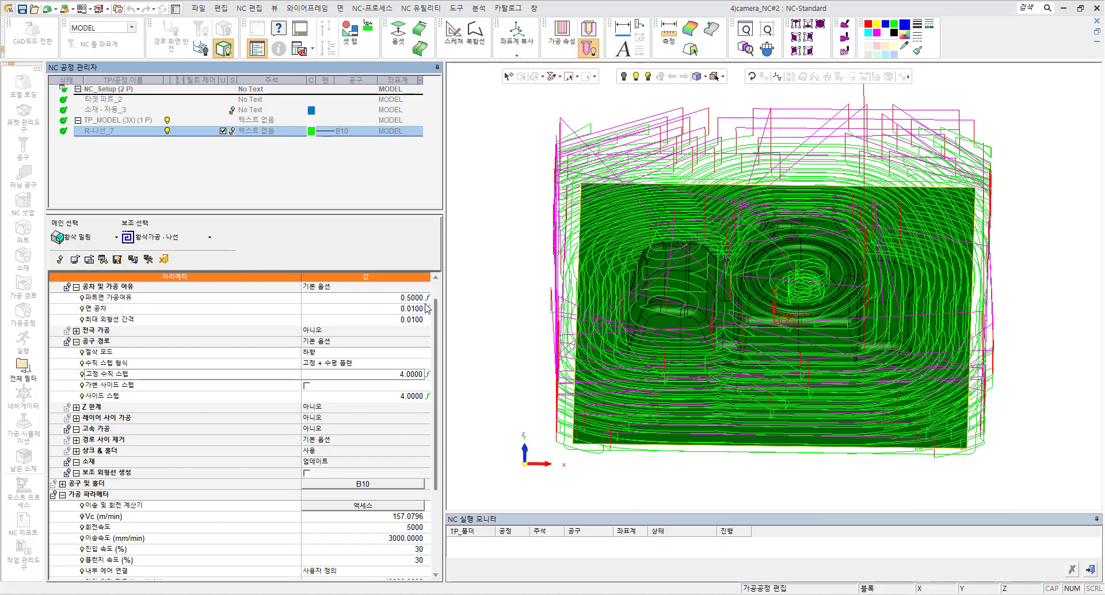
pyautogui.click(371, 377)
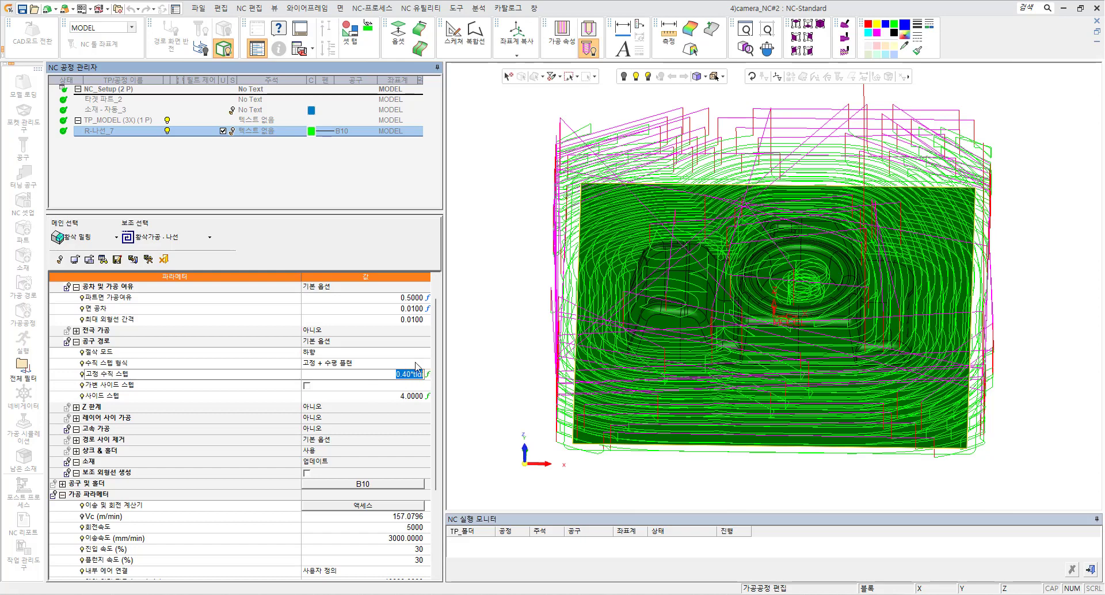
pyautogui.click(278, 379)
pyautogui.click(340, 373)
pyautogui.write('0.5')
pyautogui.press('Return')
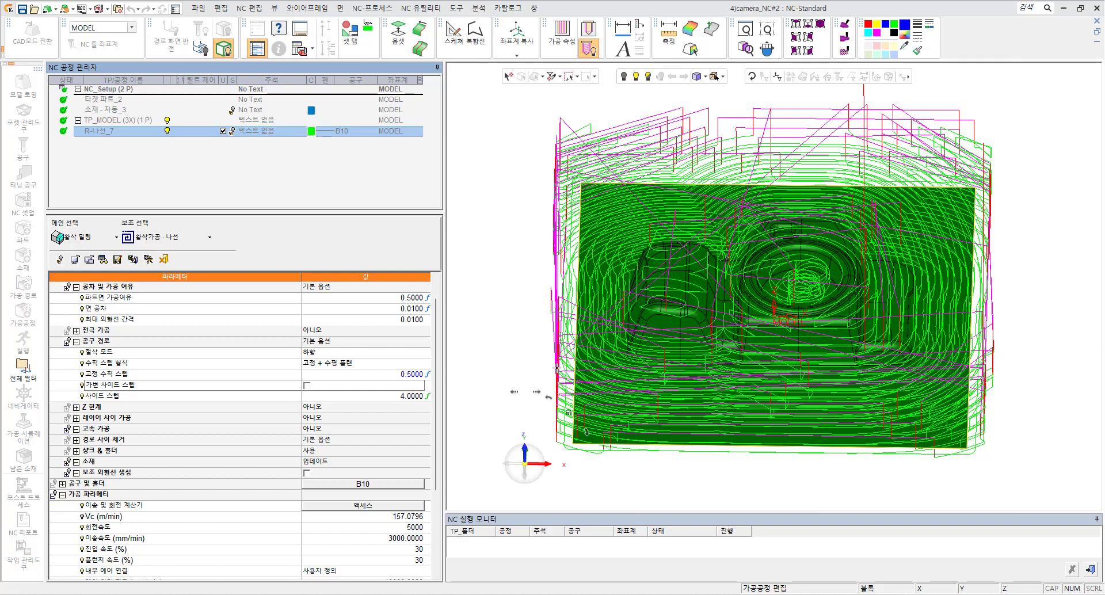
# - Check the formula behind the 사이드 스텝 value
pyautogui.click(316, 398)
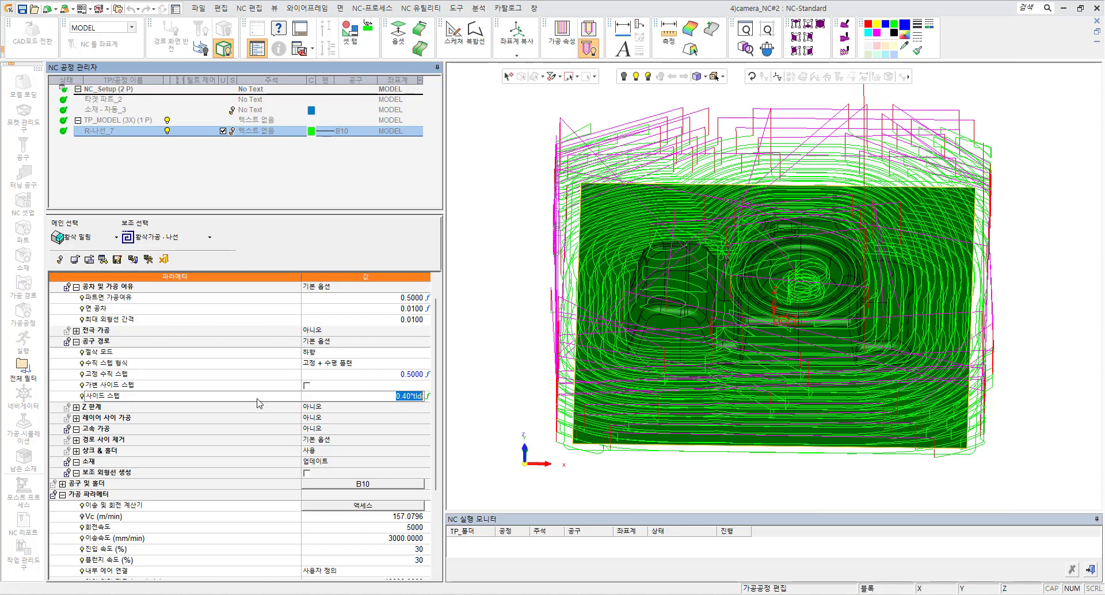
pyautogui.press('Return')
pyautogui.click(305, 396)
pyautogui.click(273, 403)
pyautogui.click(268, 384)
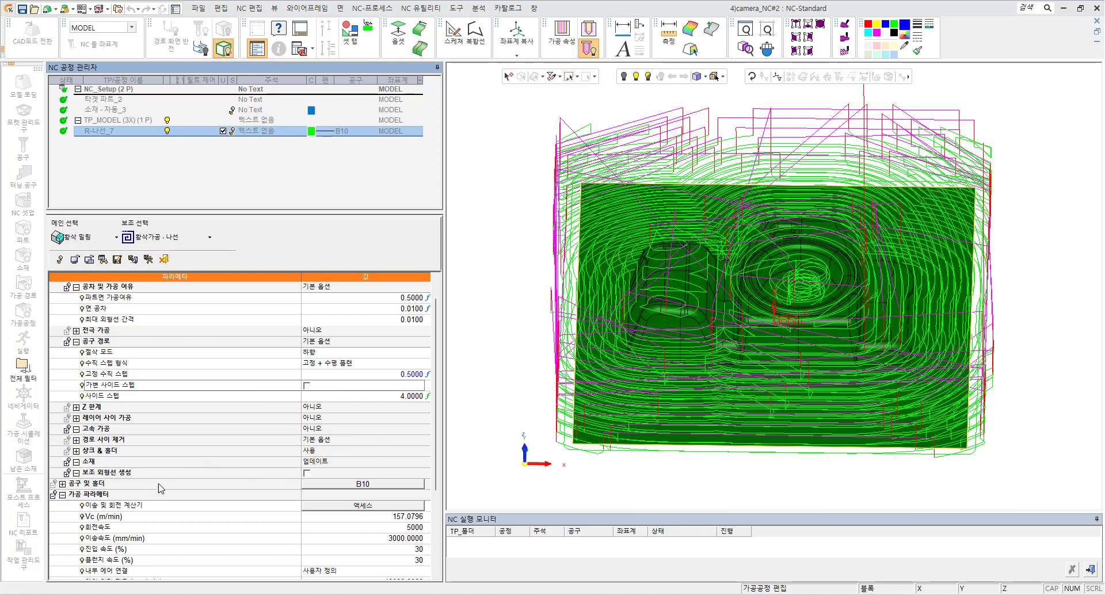
# - Check tool B10's 경로 파라메터, set the 사이드 스텝 to 2, and recalculate R-나선_7
pyautogui.click(368, 489)
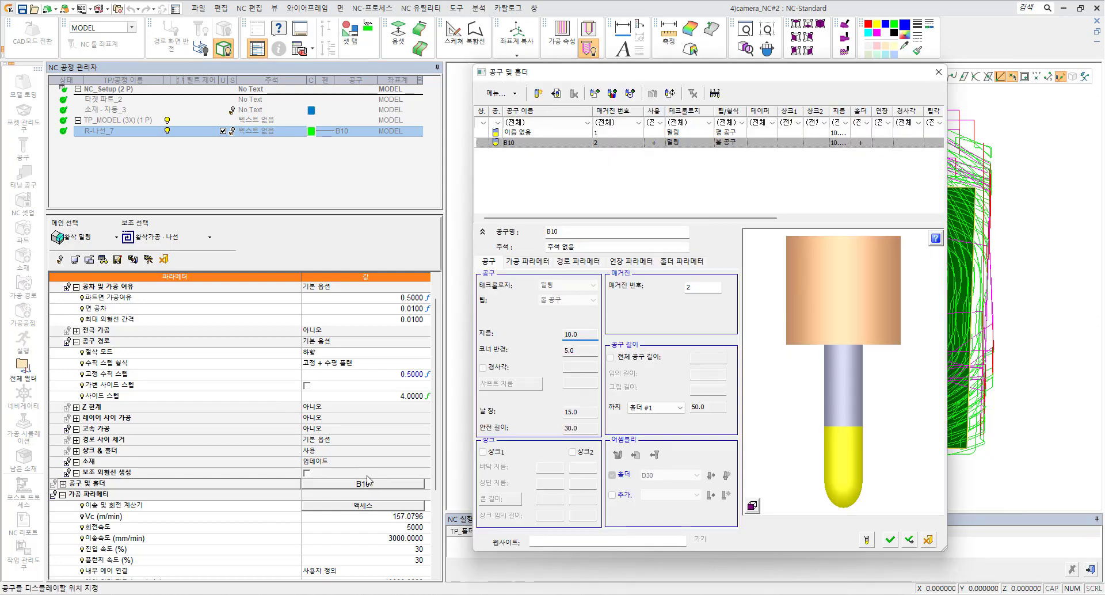
pyautogui.click(582, 265)
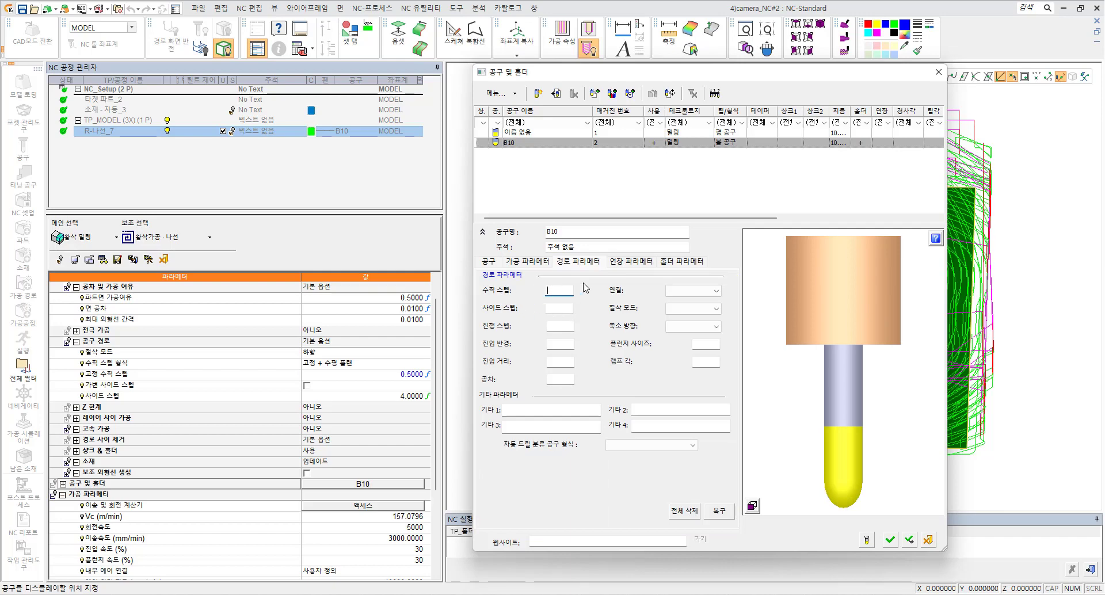
pyautogui.write('0')
pyautogui.write('.0')
pyautogui.click(891, 541)
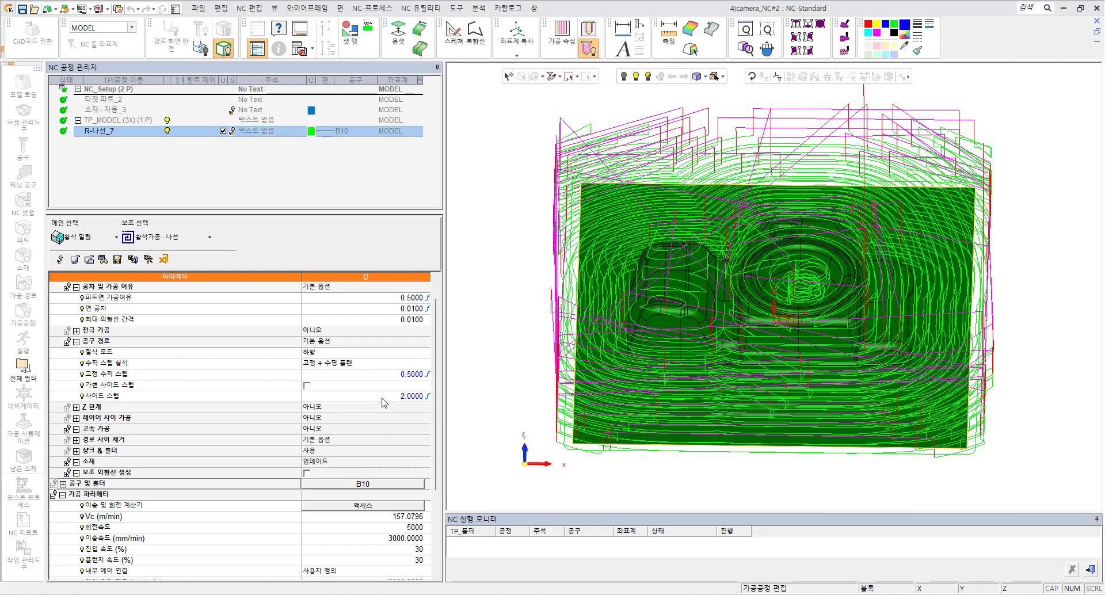
pyautogui.click(148, 259)
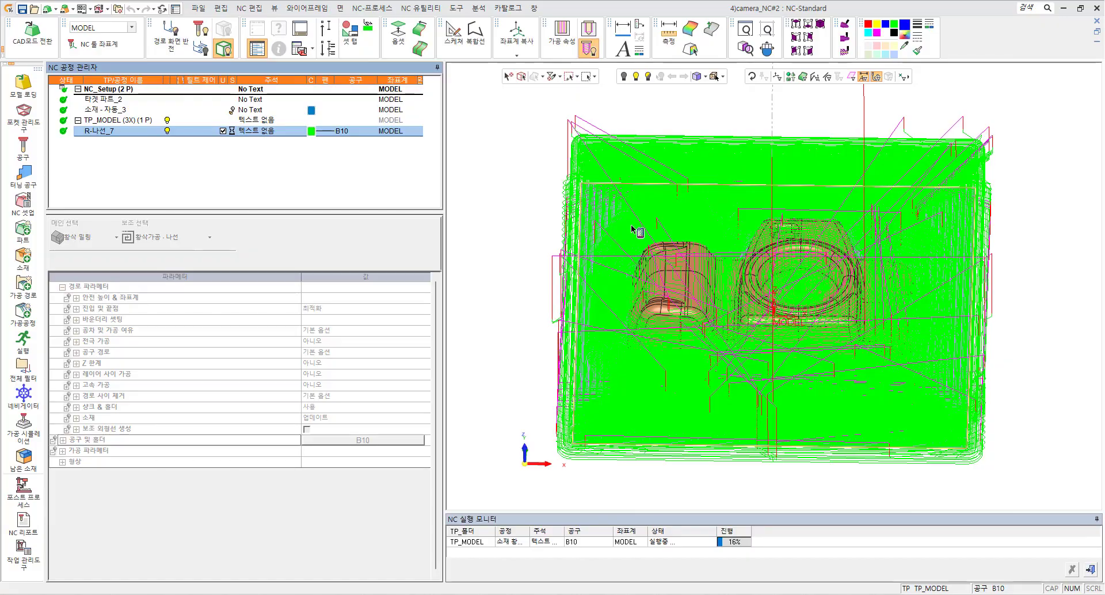
# - Inspect R-나선_7's toolpath layers over the camera model from the front and in the isometric view
pyautogui.moveTo(631, 226); pyautogui.dragTo(651, 167, button='middle')
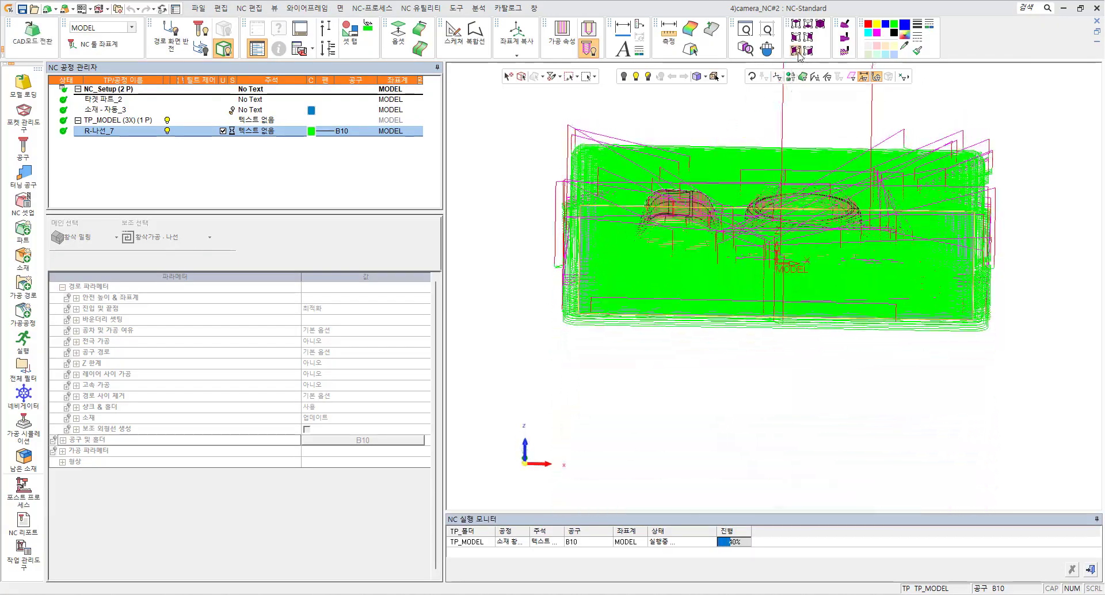
pyautogui.click(792, 41)
pyautogui.keyDown('ctrl'); pyautogui.moveTo(654, 276); pyautogui.dragTo(677, 167, button='middle'); pyautogui.keyUp('ctrl')
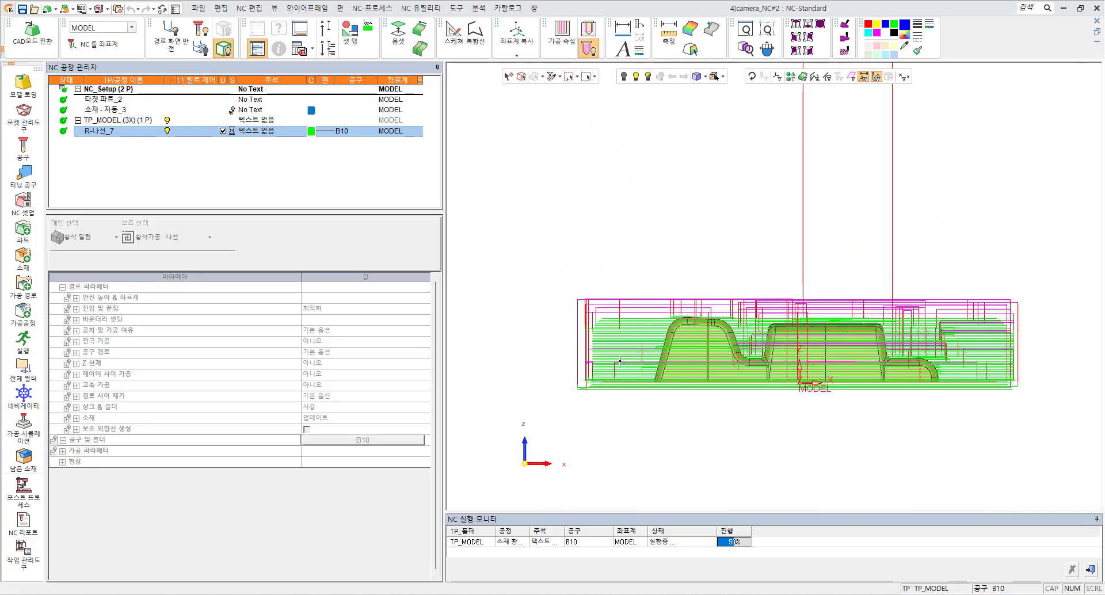
pyautogui.scroll(4, 621, 359)
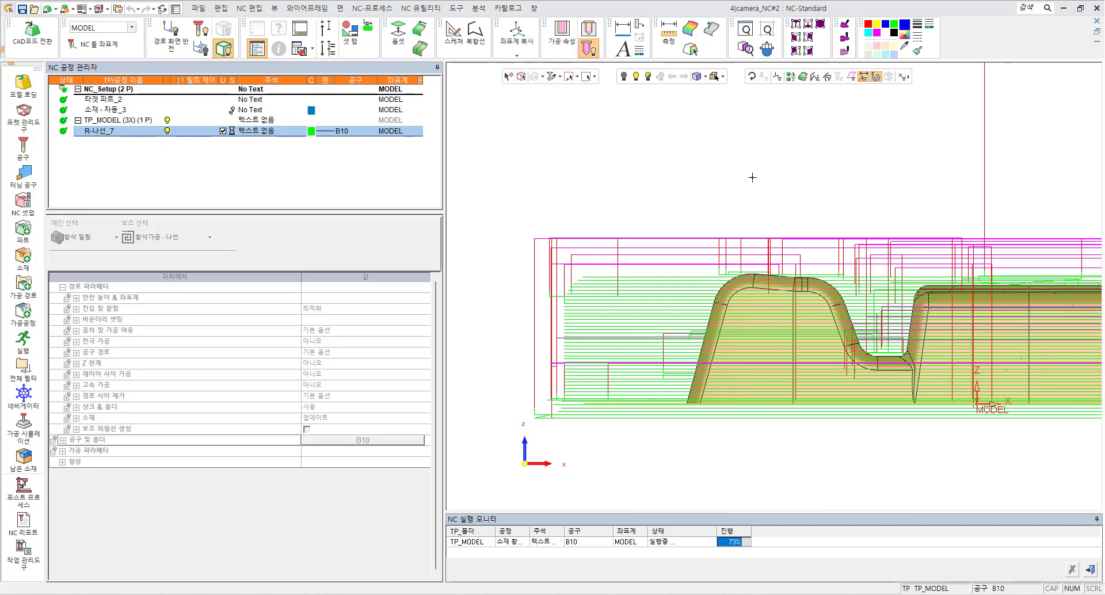
pyautogui.click(821, 26)
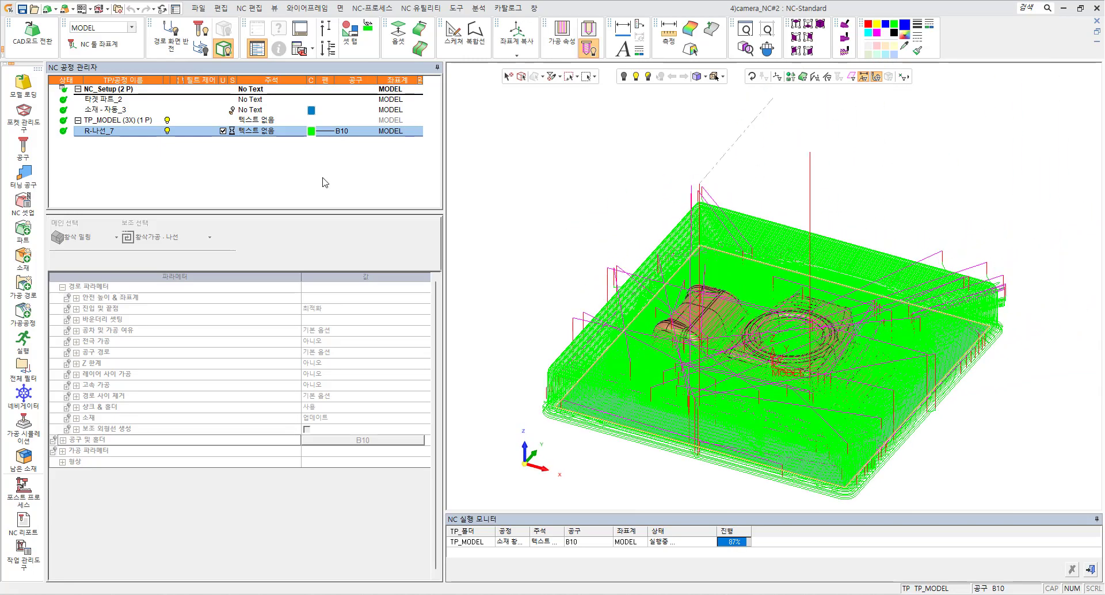
# - Review R-나선_7's allowance, tolerance and step parameters and the available main milling types, and close the procedure
pyautogui.doubleClick(98, 131)
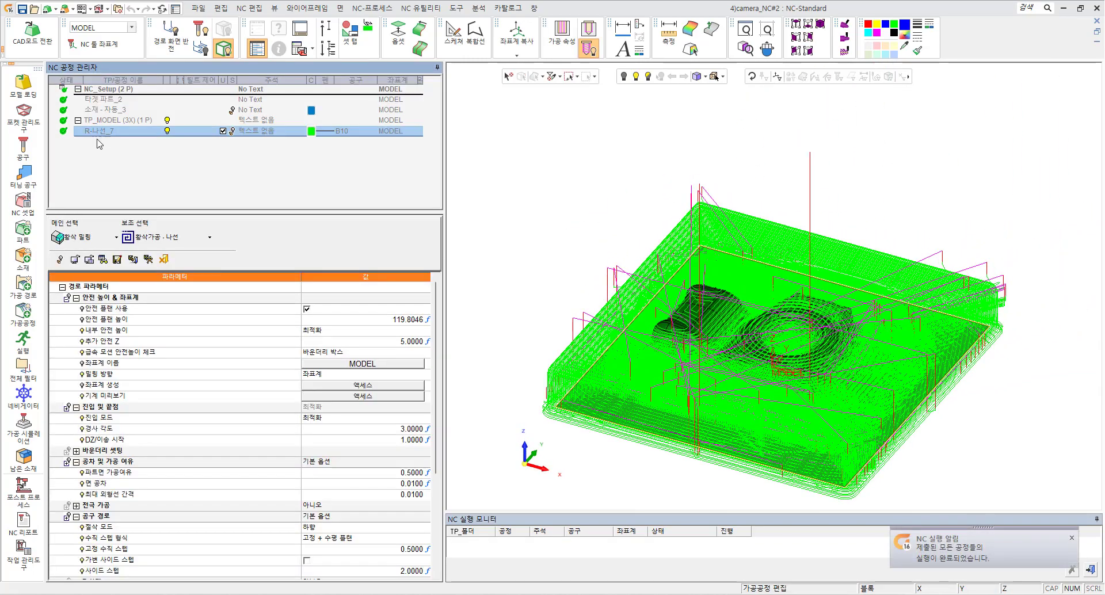
pyautogui.scroll(-5, 148, 332)
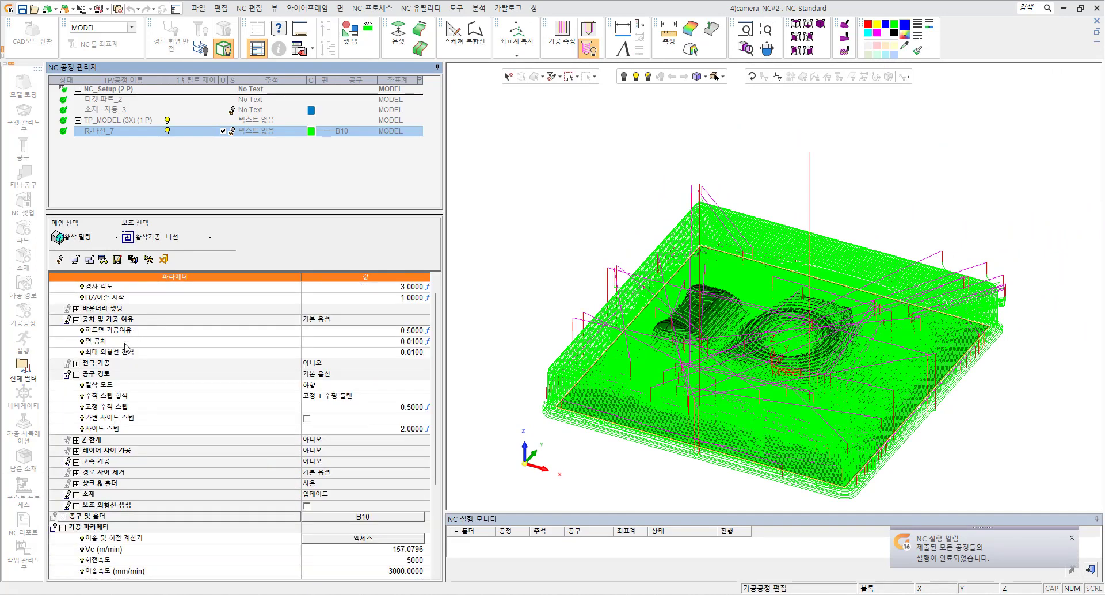
pyautogui.scroll(-1, 136, 339)
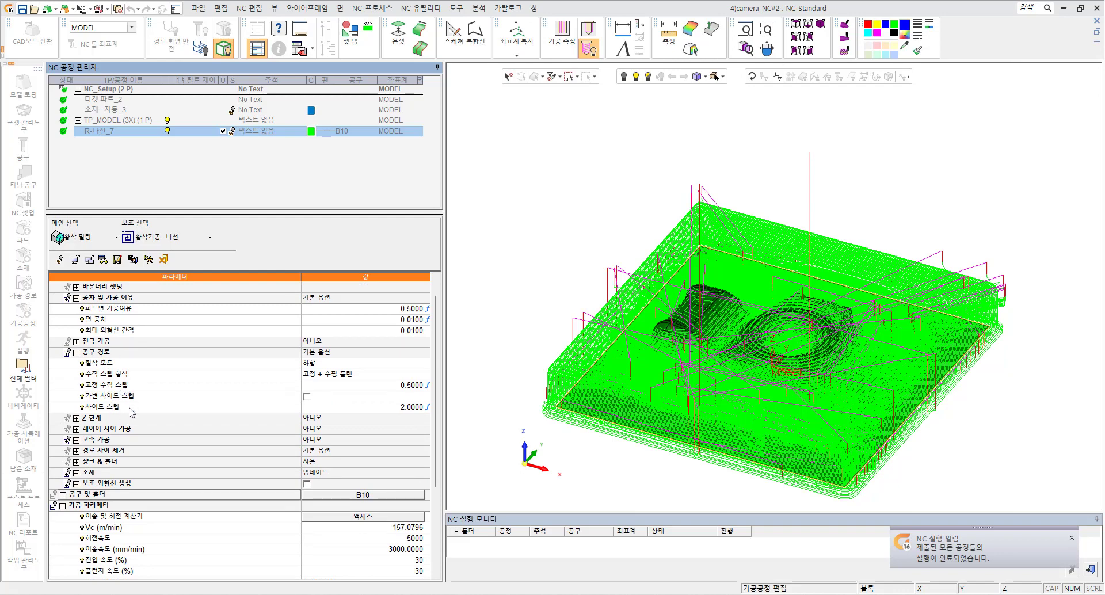
pyautogui.click(92, 237)
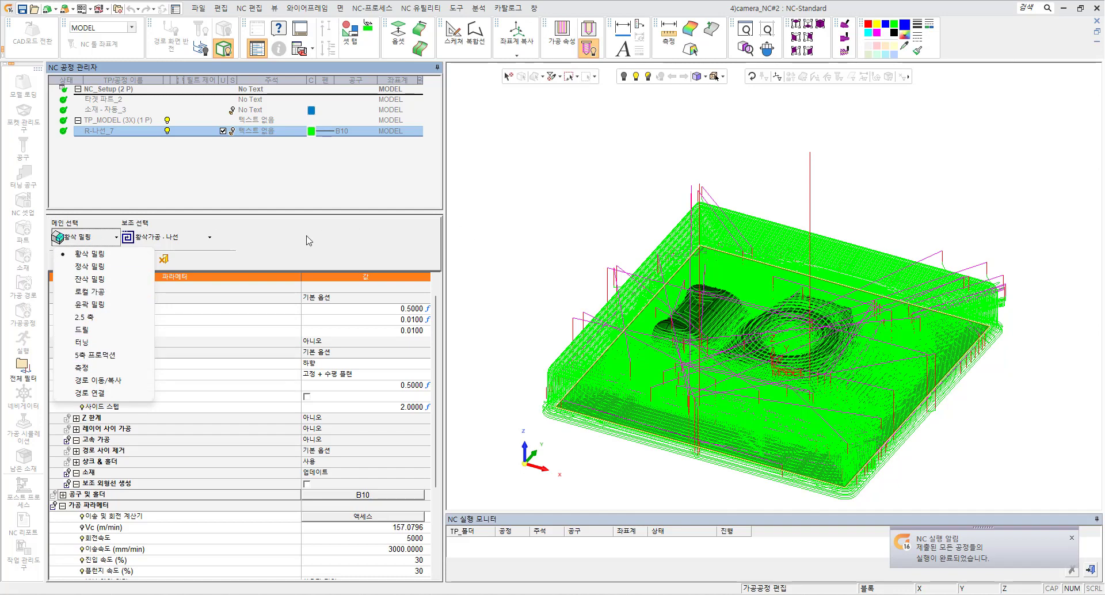
pyautogui.click(306, 190)
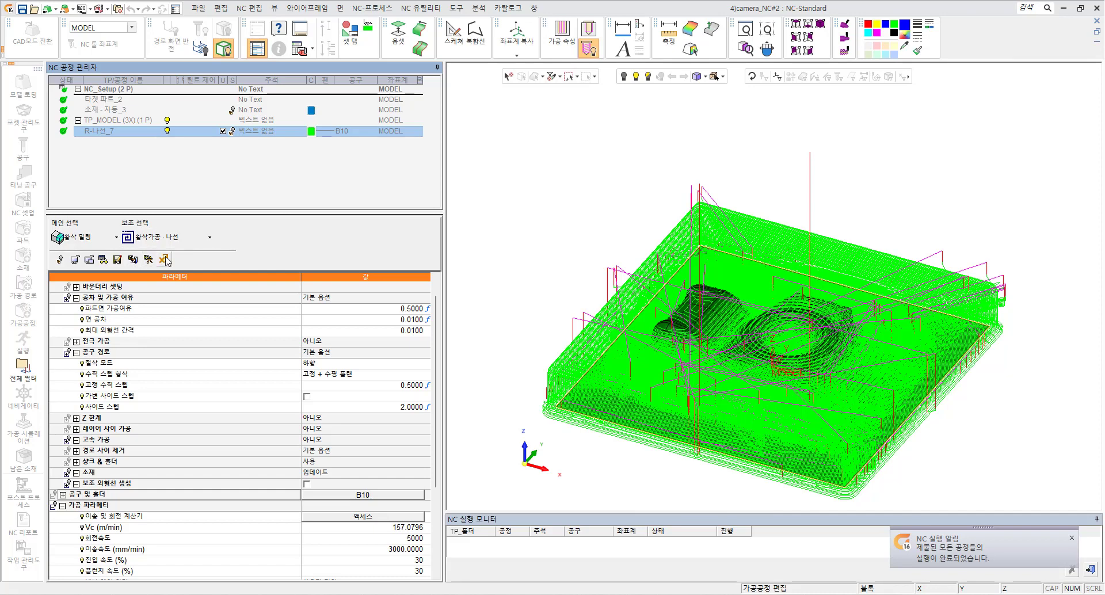
pyautogui.click(237, 174)
pyautogui.moveTo(548, 229); pyautogui.dragTo(525, 175, button='middle')
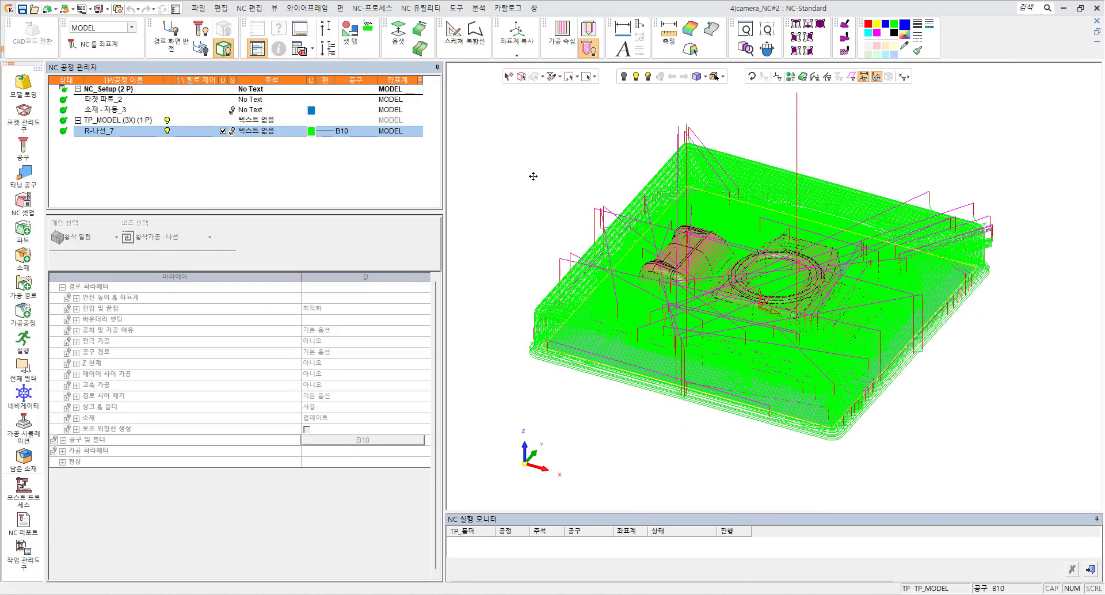